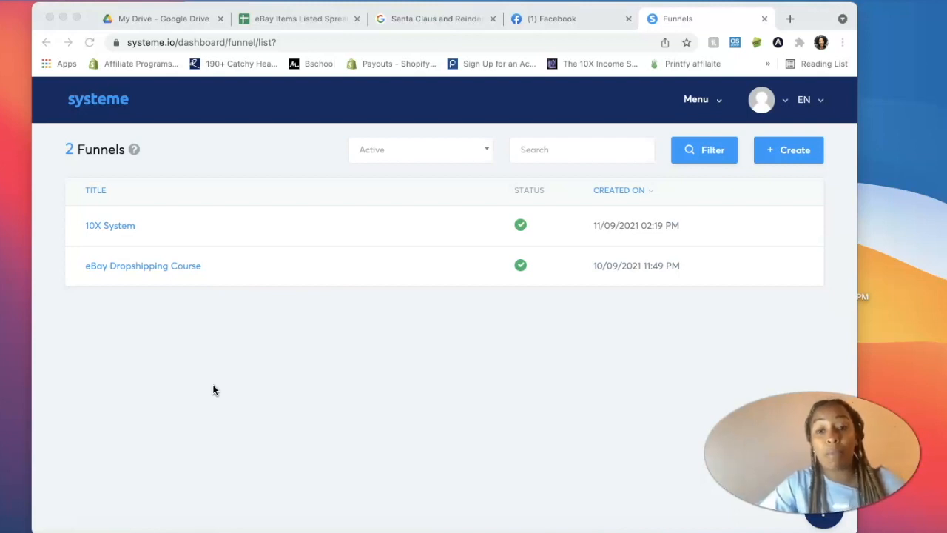
Open the live page of the 10X System funnel and review its headline, team results video and testimonials.
{"action": "left_click", "coordinate": [110, 229]}
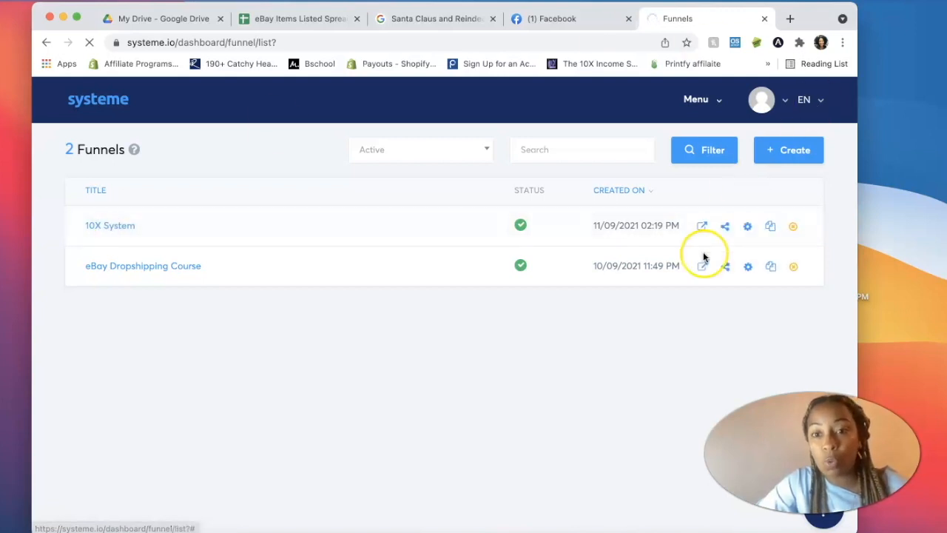
{"action": "left_click", "coordinate": [701, 227]}
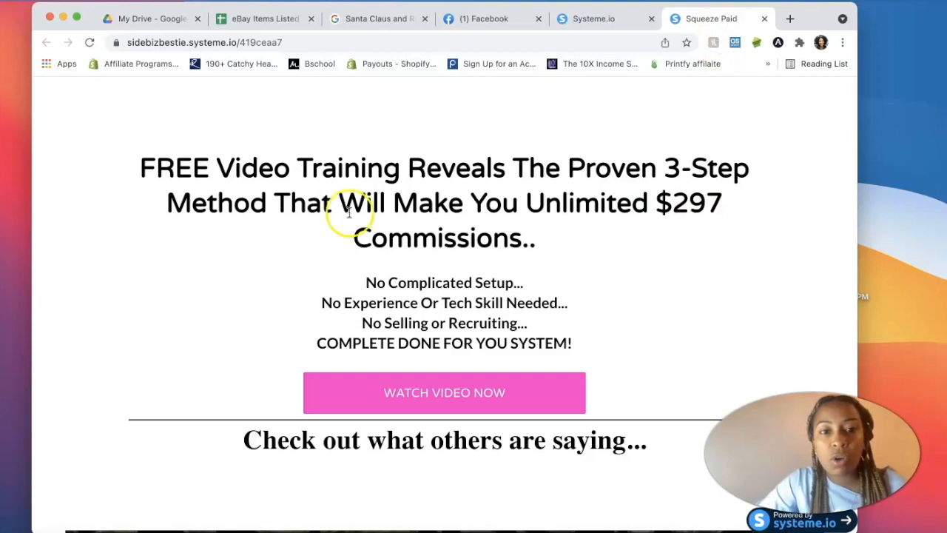
{"action": "scroll", "coordinate": [668, 297], "scroll_direction": "down", "scroll_amount": 5}
{"action": "scroll", "coordinate": [668, 297], "scroll_direction": "up", "scroll_amount": 4}
{"action": "scroll", "coordinate": [663, 298], "scroll_direction": "down", "scroll_amount": 6}
{"action": "scroll", "coordinate": [664, 299], "scroll_direction": "down", "scroll_amount": 15}
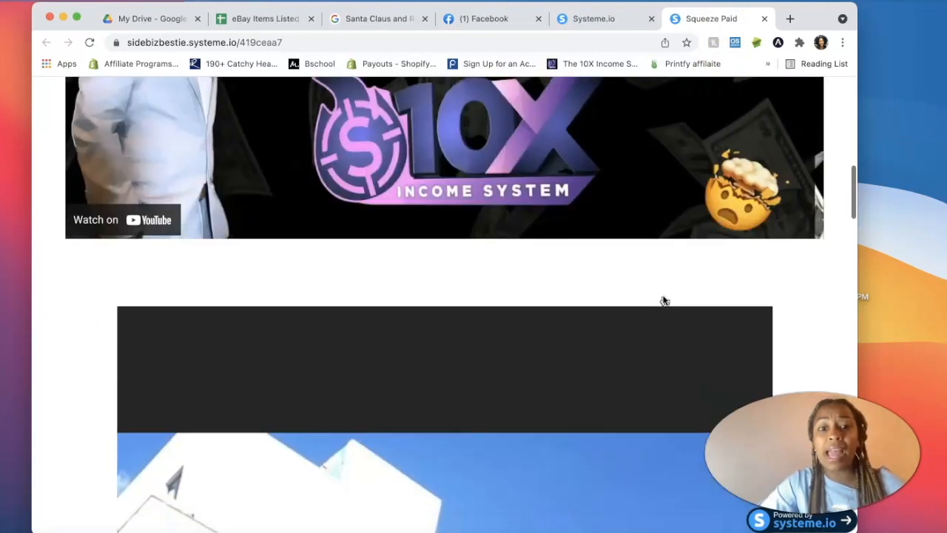
{"action": "scroll", "coordinate": [664, 299], "scroll_direction": "down", "scroll_amount": 15}
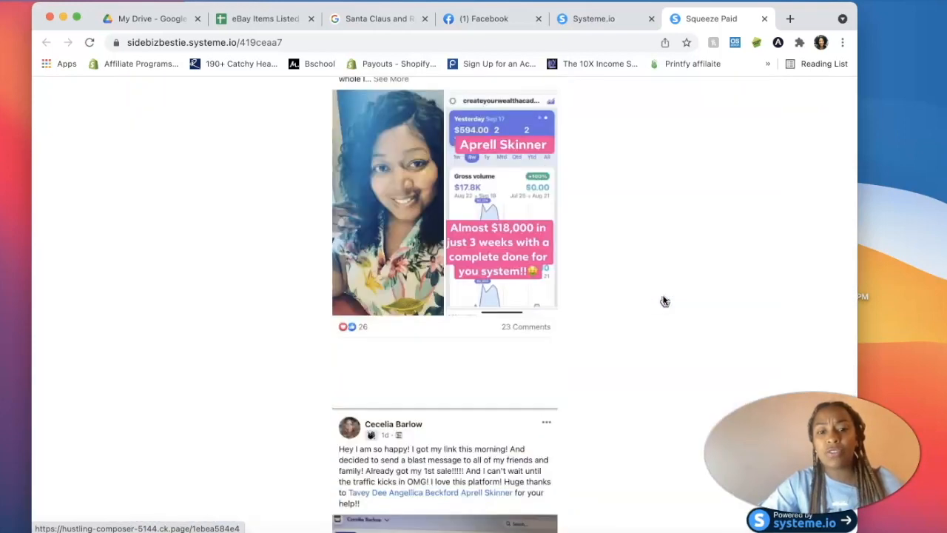
{"action": "scroll", "coordinate": [663, 301], "scroll_direction": "up", "scroll_amount": 10}
{"action": "scroll", "coordinate": [664, 300], "scroll_direction": "up", "scroll_amount": 20}
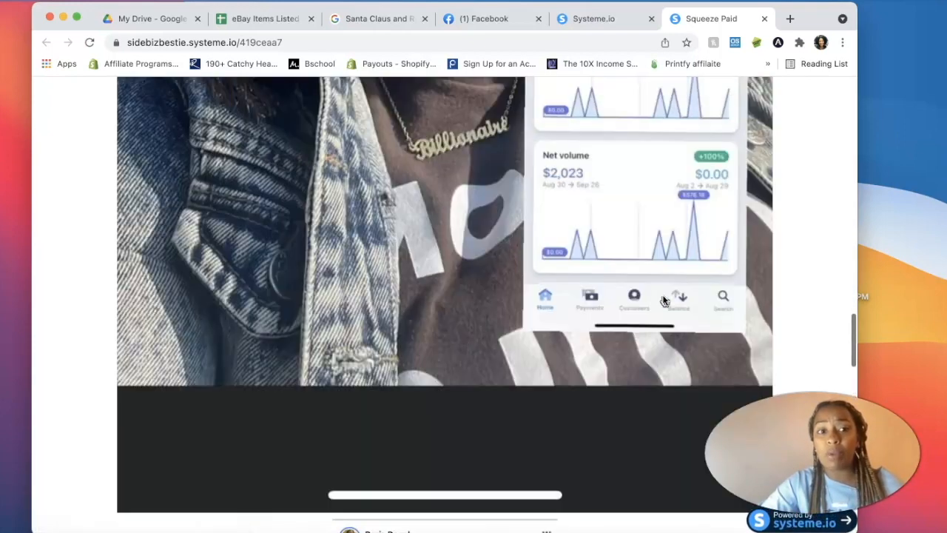
{"action": "scroll", "coordinate": [663, 299], "scroll_direction": "up", "scroll_amount": 2}
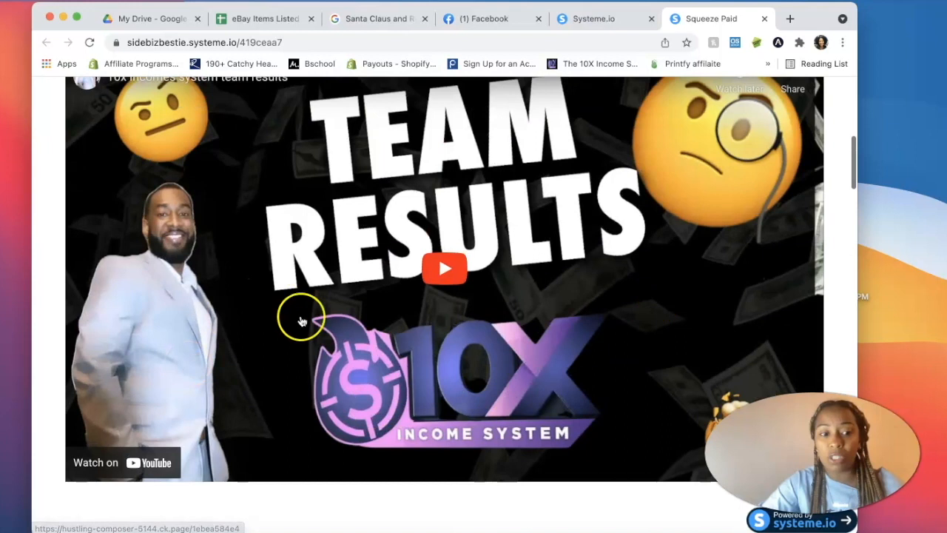
{"action": "scroll", "coordinate": [479, 387], "scroll_direction": "up", "scroll_amount": 5}
{"action": "scroll", "coordinate": [481, 389], "scroll_direction": "up", "scroll_amount": 3}
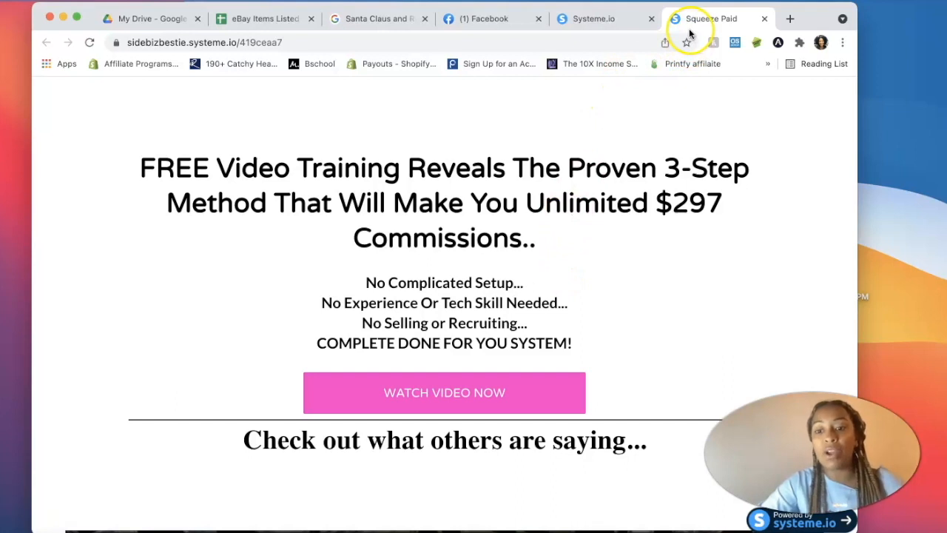
Return to the Systeme.io dashboard and open the list of funnels.
{"action": "left_click", "coordinate": [601, 20]}
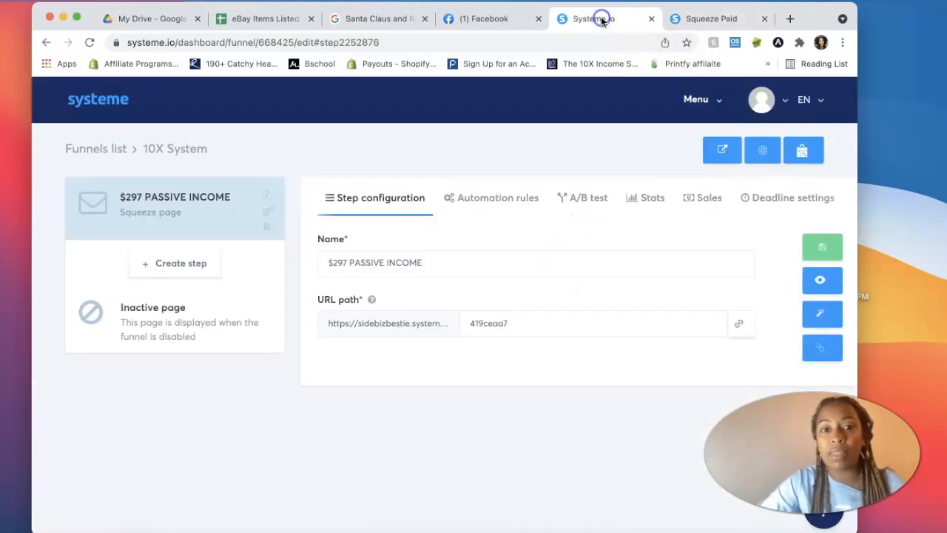
{"action": "left_click", "coordinate": [78, 106]}
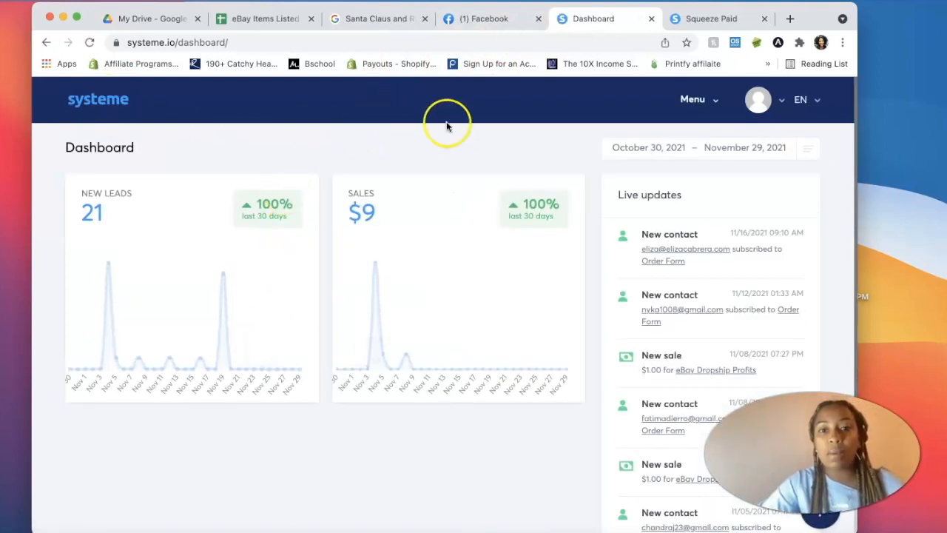
{"action": "left_click", "coordinate": [706, 103]}
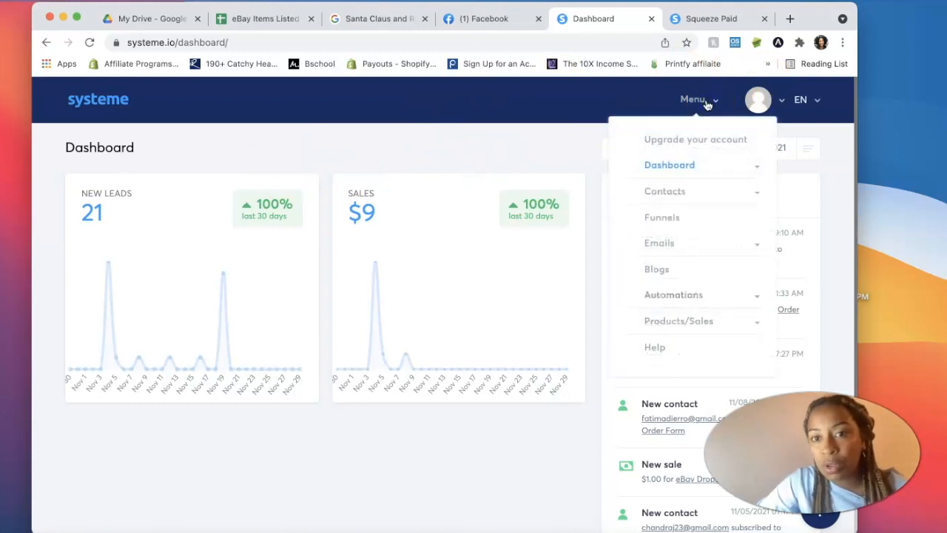
{"action": "left_click", "coordinate": [668, 215]}
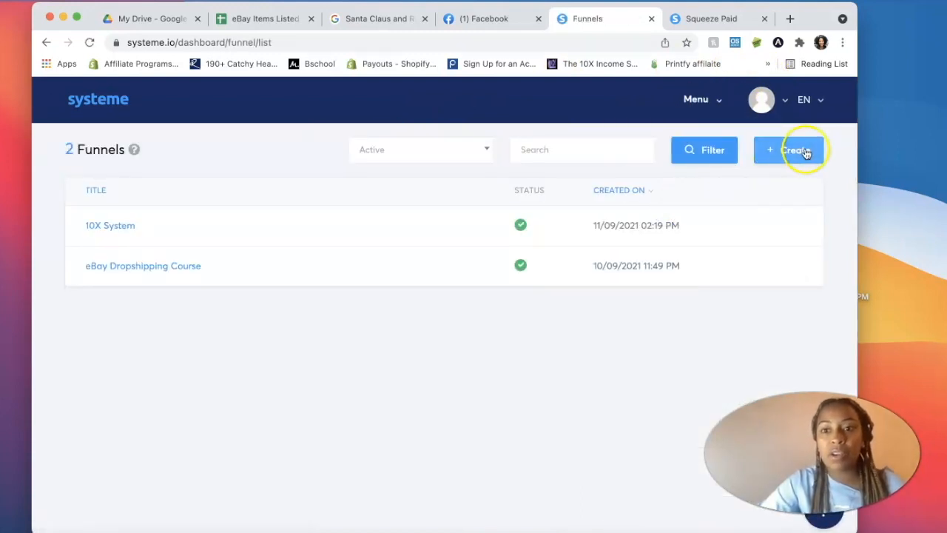
Create a new custom funnel named 10X Systemmm.
{"action": "left_click", "coordinate": [795, 152]}
{"action": "left_click", "coordinate": [421, 267]}
{"action": "type", "text": "10X Systemmm"}
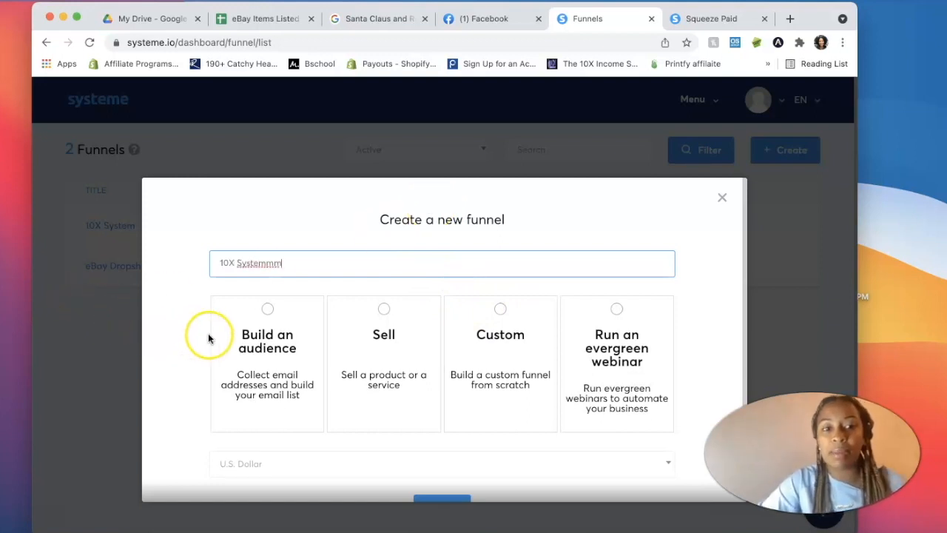
{"action": "scroll", "coordinate": [238, 337], "scroll_direction": "down", "scroll_amount": 2}
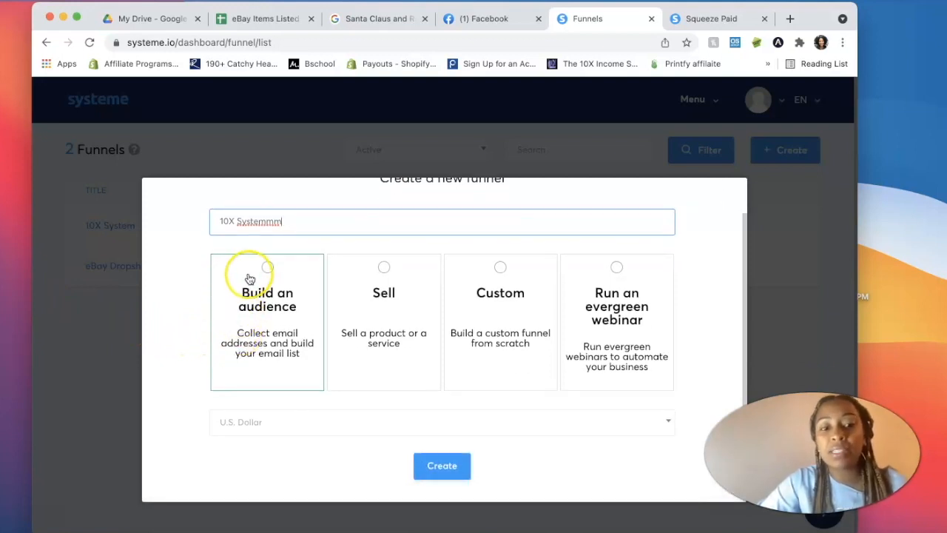
{"action": "left_click", "coordinate": [268, 297]}
{"action": "scroll", "coordinate": [179, 349], "scroll_direction": "down", "scroll_amount": 1}
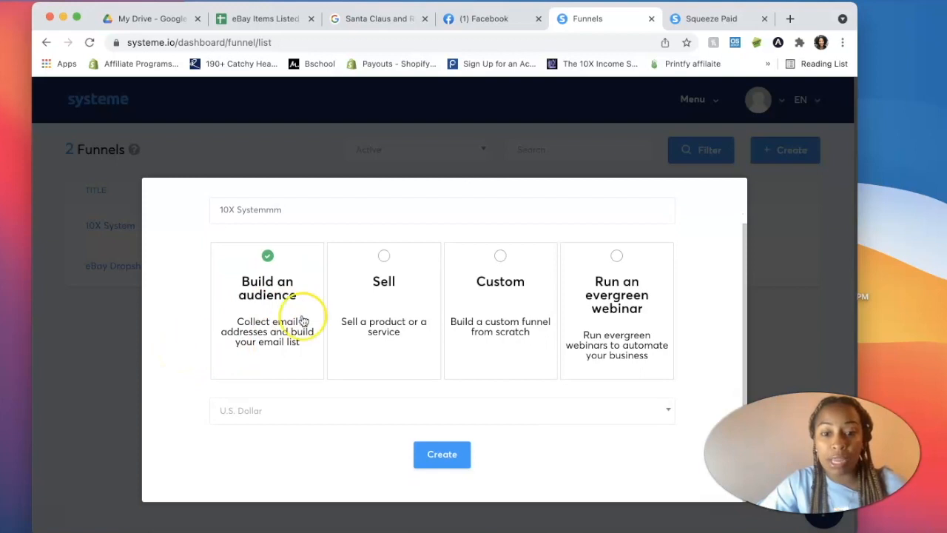
{"action": "left_click", "coordinate": [441, 454]}
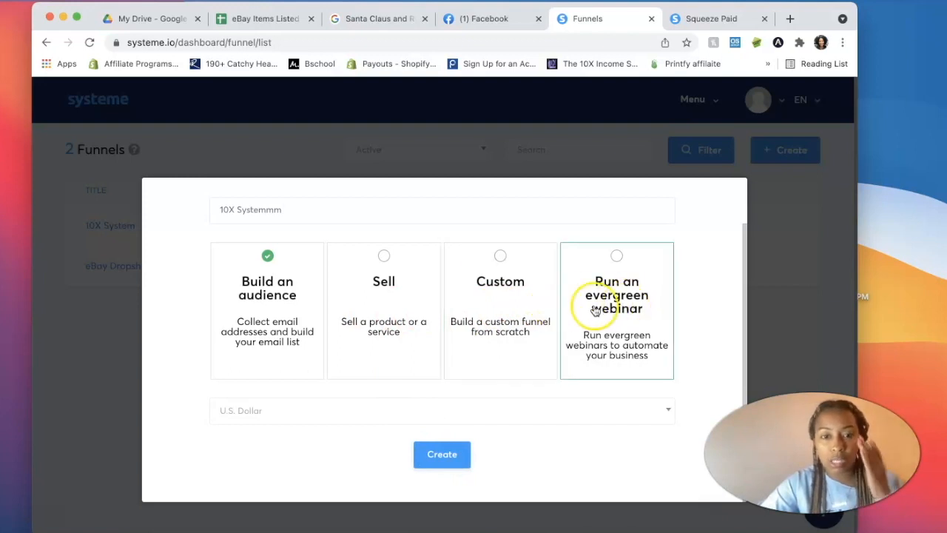
{"action": "left_click", "coordinate": [541, 335]}
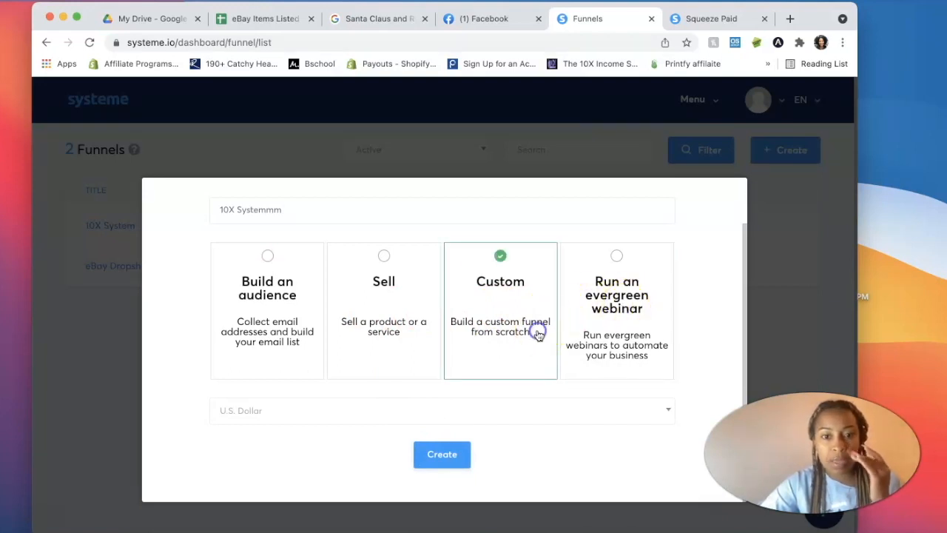
{"action": "left_click", "coordinate": [440, 452]}
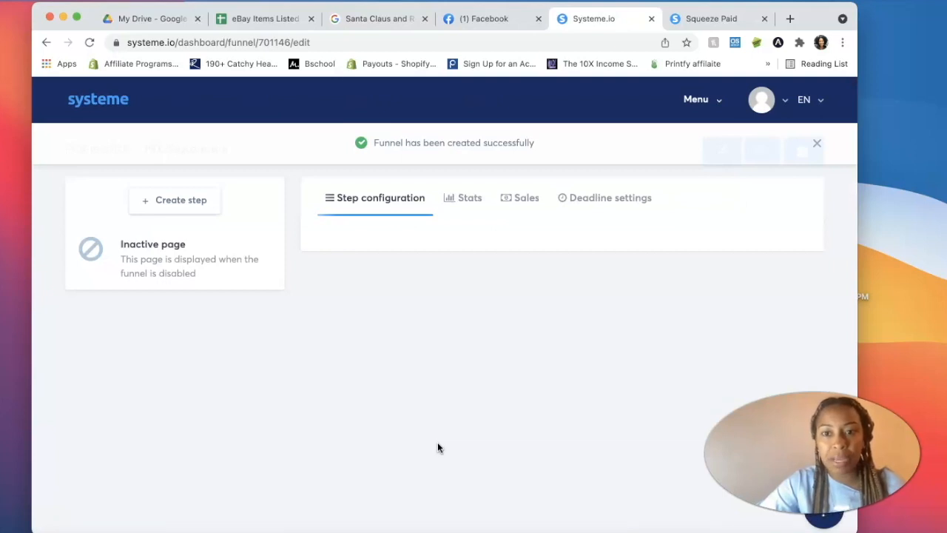
Add a funnel step named 10X System with the Sales page type and save it.
{"action": "left_click", "coordinate": [179, 201]}
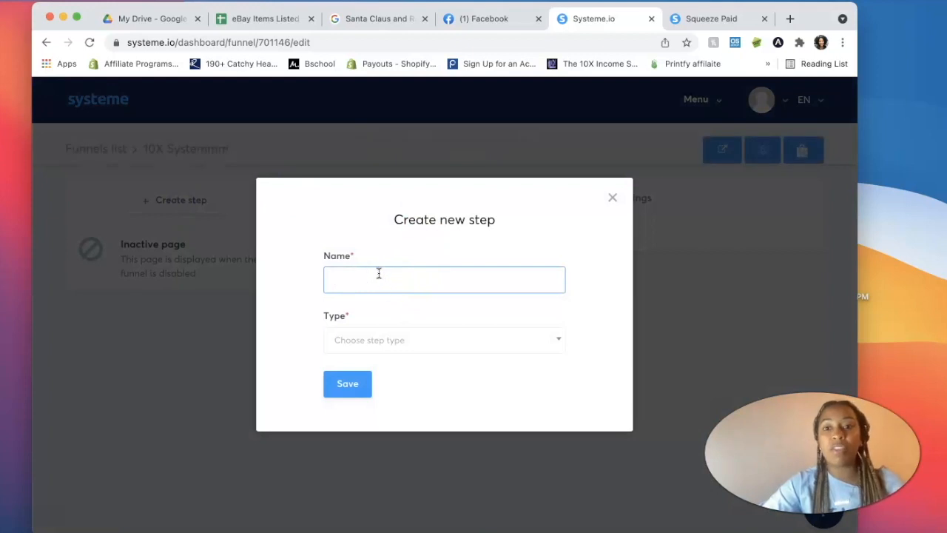
{"action": "left_click", "coordinate": [432, 295]}
{"action": "left_click", "coordinate": [409, 282]}
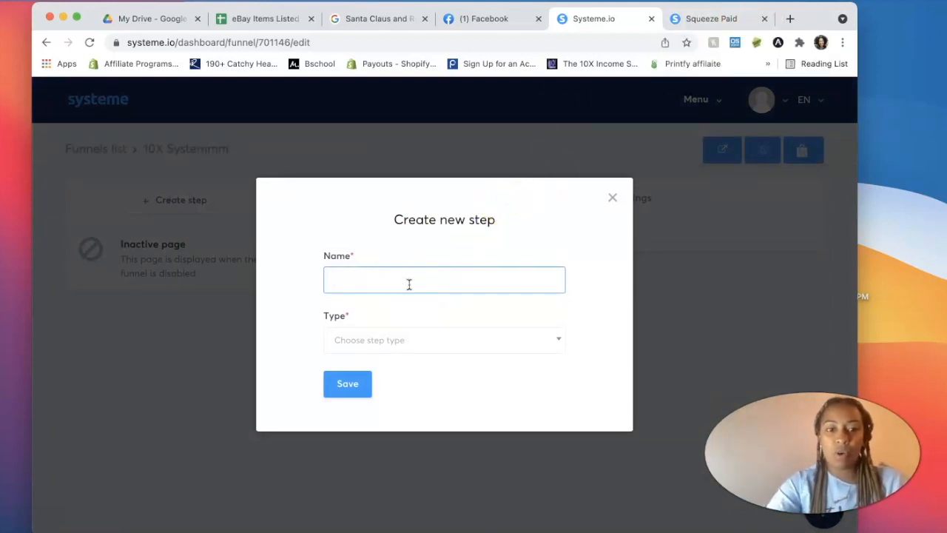
{"action": "left_click", "coordinate": [403, 289]}
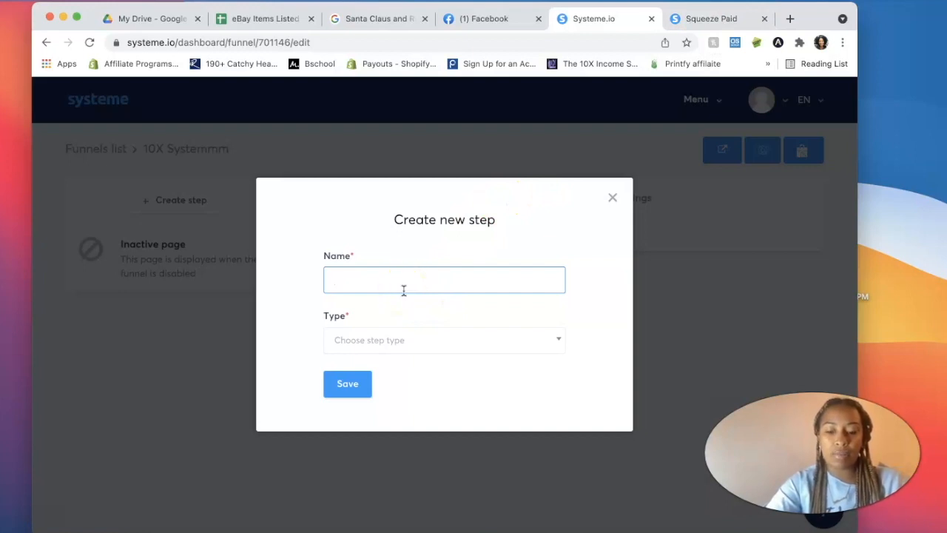
{"action": "type", "text": "10X System"}
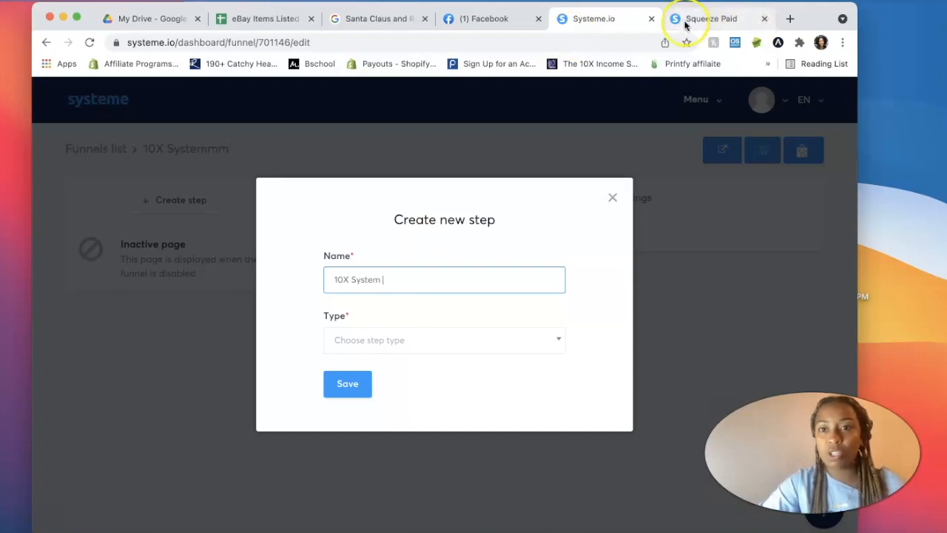
{"action": "left_click", "coordinate": [414, 341]}
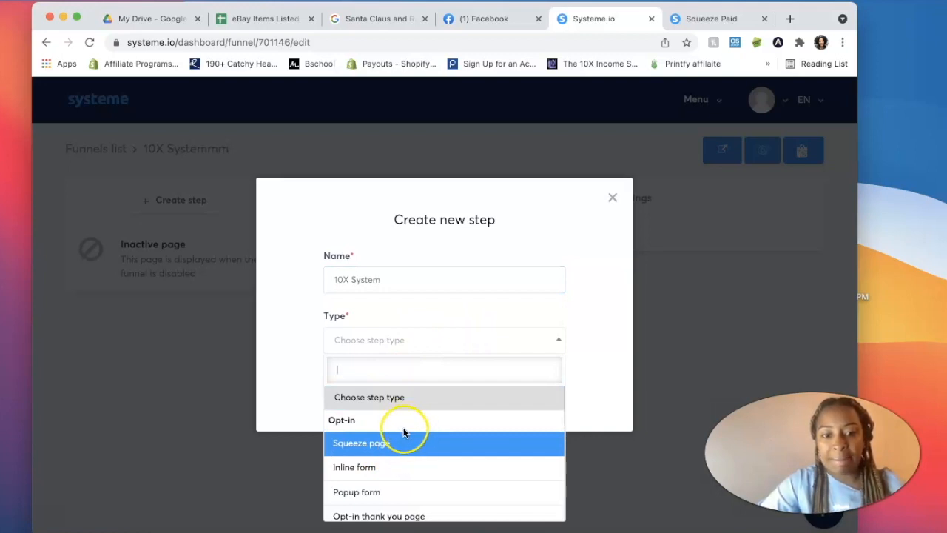
{"action": "scroll", "coordinate": [403, 433], "scroll_direction": "down", "scroll_amount": 3}
{"action": "scroll", "coordinate": [403, 433], "scroll_direction": "up", "scroll_amount": 1}
{"action": "scroll", "coordinate": [403, 433], "scroll_direction": "up", "scroll_amount": 1}
{"action": "scroll", "coordinate": [403, 433], "scroll_direction": "down", "scroll_amount": 4}
{"action": "left_click", "coordinate": [374, 426]}
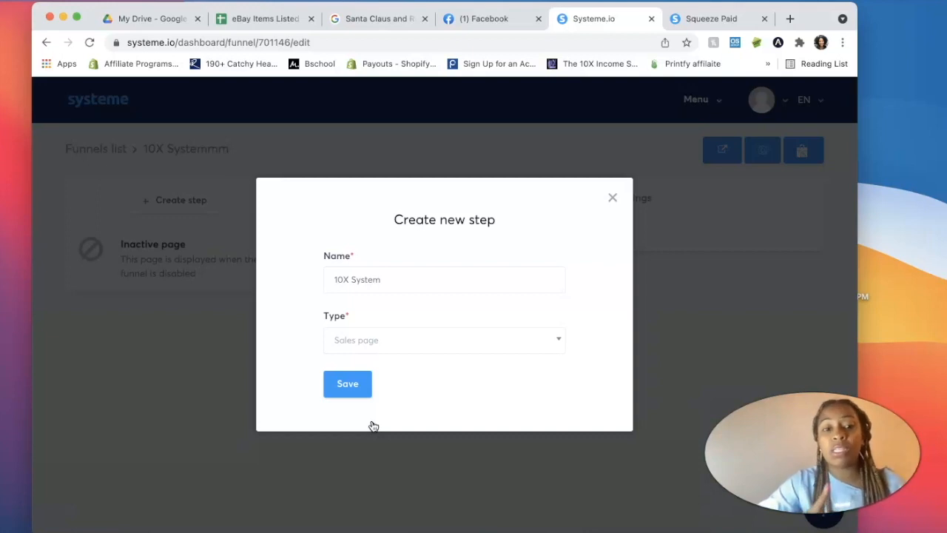
{"action": "left_click", "coordinate": [339, 383]}
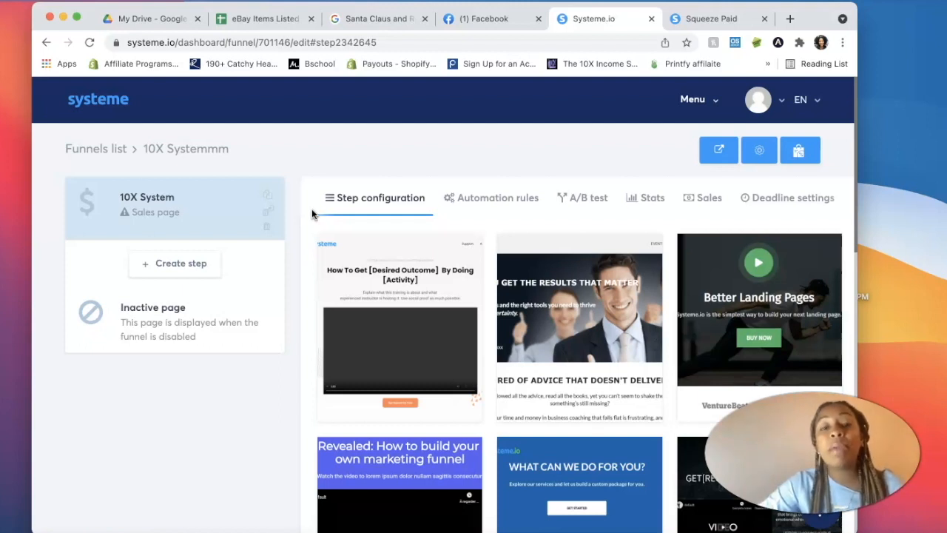
View the opt-in form behind the live squeeze page's WATCH VIDEO NOW link, and return to the new funnel.
{"action": "left_click", "coordinate": [706, 17]}
{"action": "left_click", "coordinate": [416, 394]}
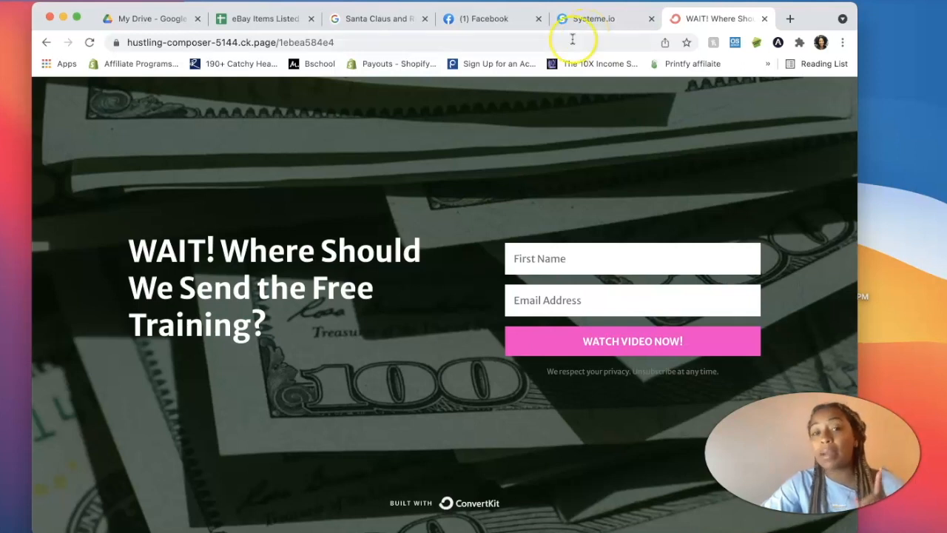
{"action": "left_click", "coordinate": [408, 206]}
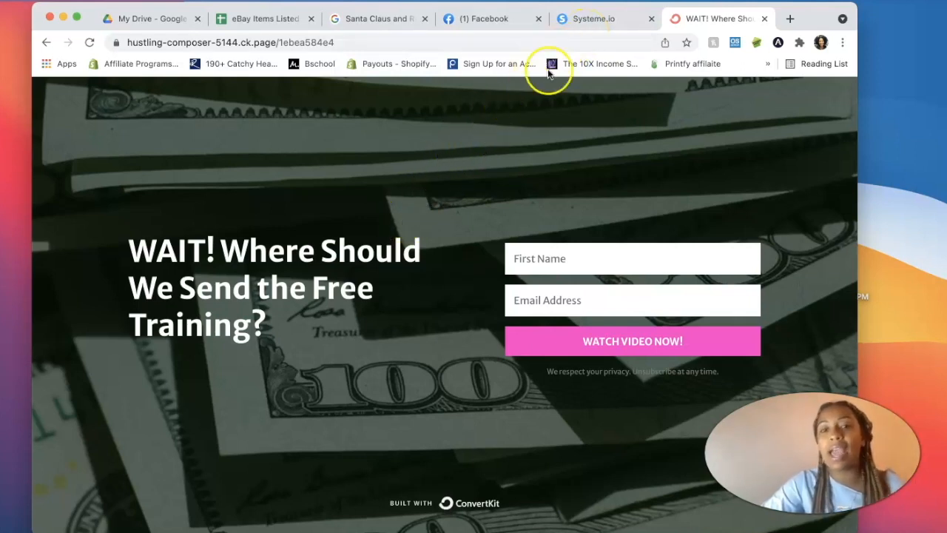
{"action": "left_click", "coordinate": [576, 22]}
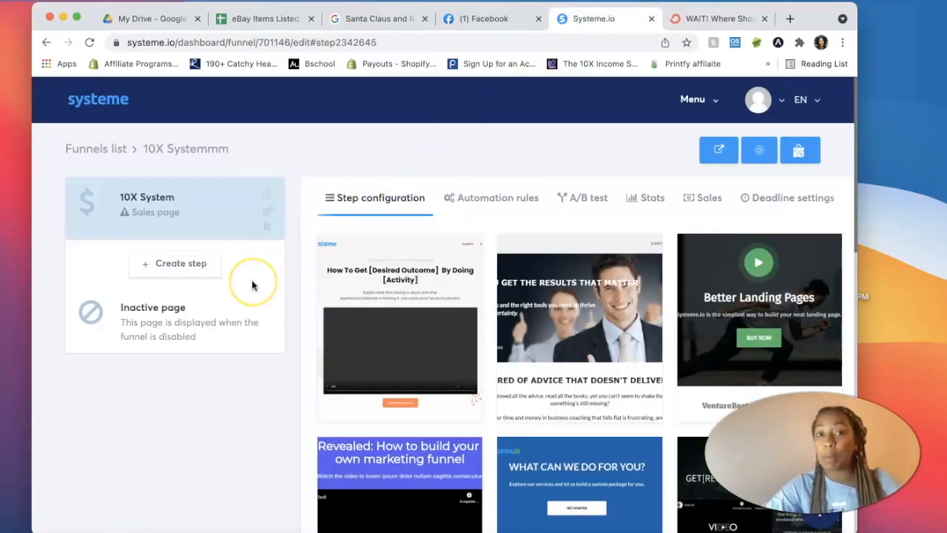
Go back to the live squeeze page and examine its layout of headline, video and testimonial images.
{"action": "left_click", "coordinate": [710, 18]}
{"action": "left_click", "coordinate": [42, 43]}
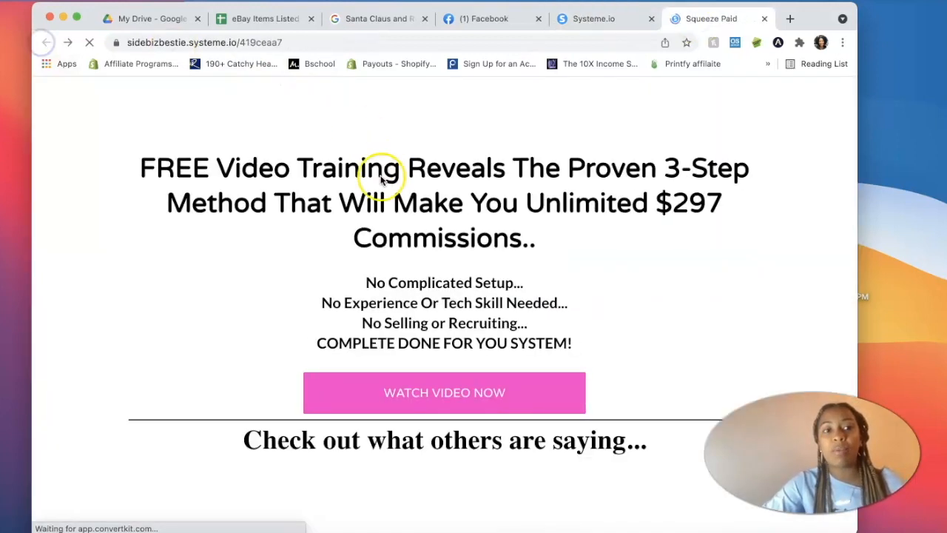
{"action": "scroll", "coordinate": [305, 296], "scroll_direction": "down", "scroll_amount": 10}
{"action": "scroll", "coordinate": [305, 296], "scroll_direction": "down", "scroll_amount": 10}
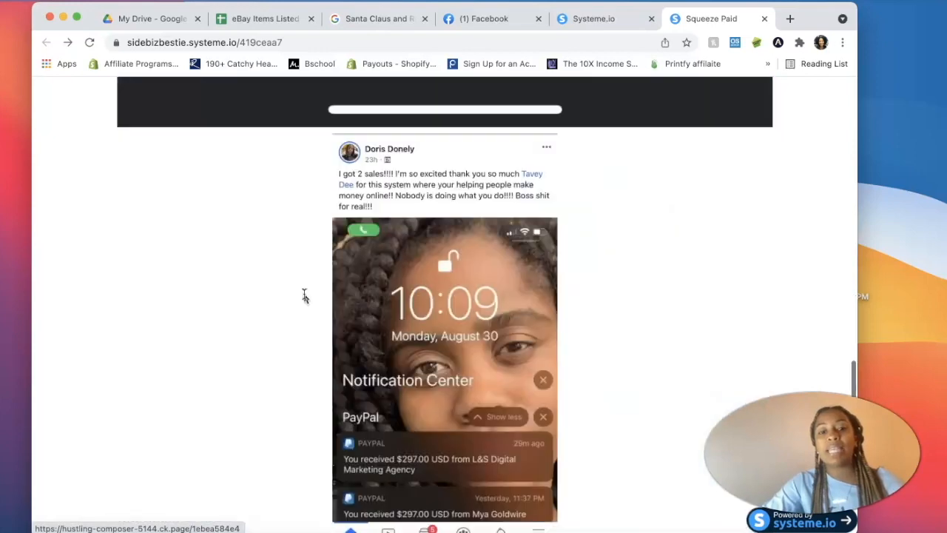
{"action": "scroll", "coordinate": [305, 295], "scroll_direction": "up", "scroll_amount": 9}
{"action": "scroll", "coordinate": [305, 296], "scroll_direction": "up", "scroll_amount": 15}
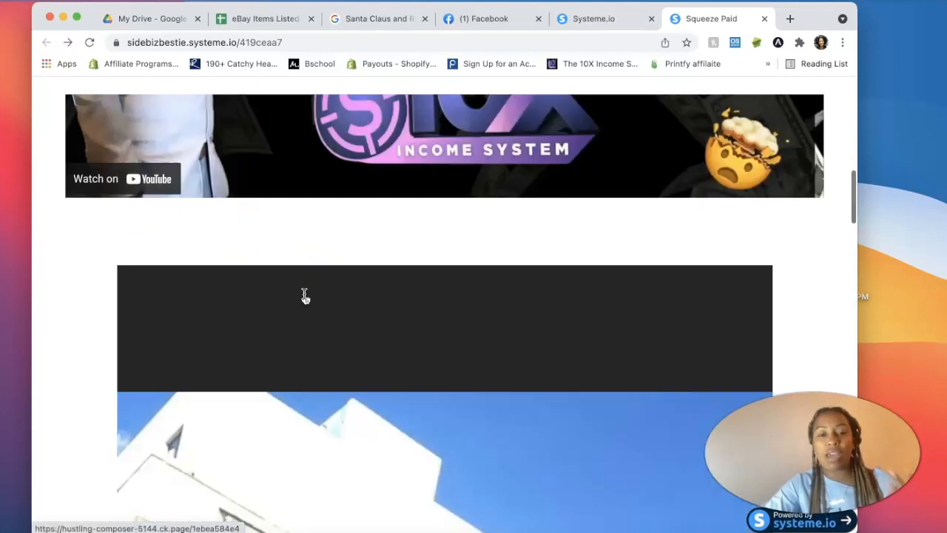
{"action": "scroll", "coordinate": [305, 296], "scroll_direction": "down", "scroll_amount": 13}
{"action": "scroll", "coordinate": [305, 296], "scroll_direction": "down", "scroll_amount": 4}
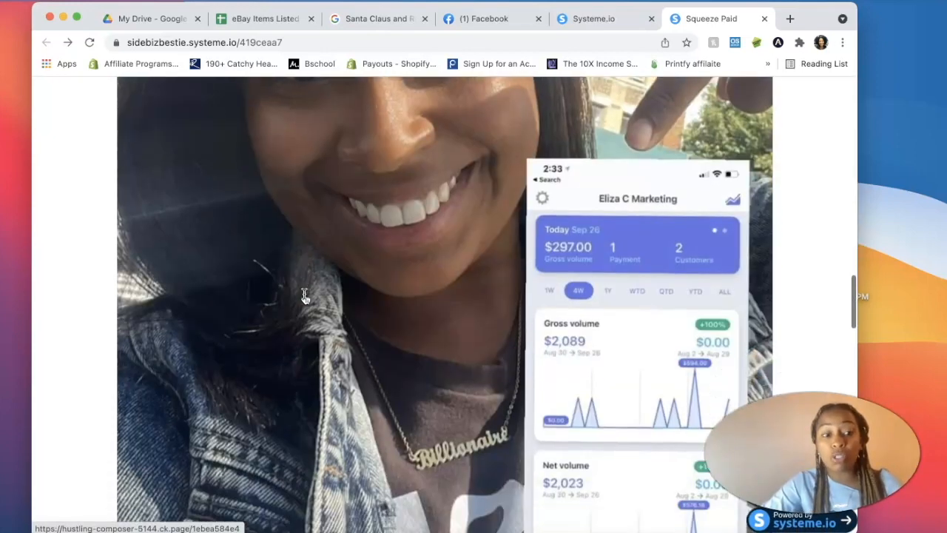
{"action": "scroll", "coordinate": [305, 296], "scroll_direction": "up", "scroll_amount": 15}
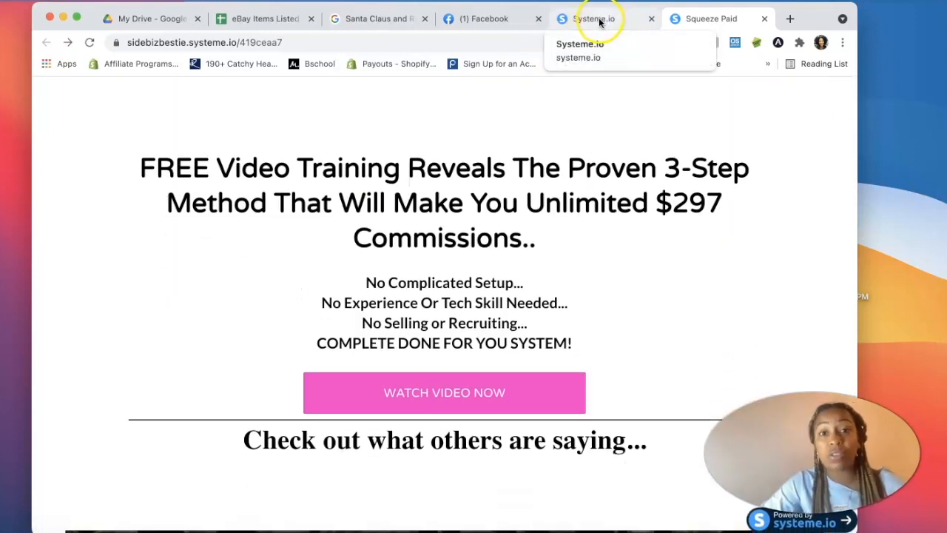
Return to the 10X Systemmm funnel, preview the plain Headline (sub headline) sales page template to its lower sections, and close the preview.
{"action": "left_click", "coordinate": [599, 21]}
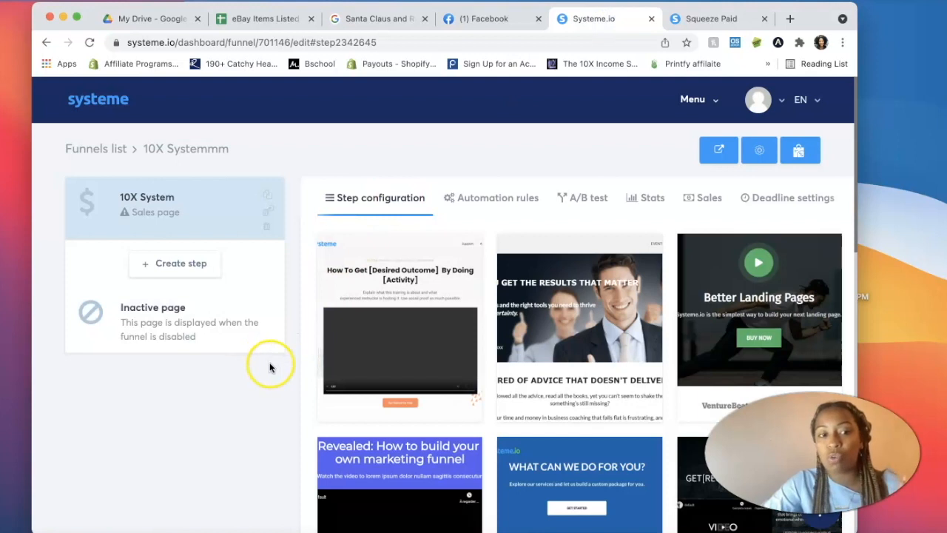
{"action": "mouse_move", "coordinate": [319, 358]}
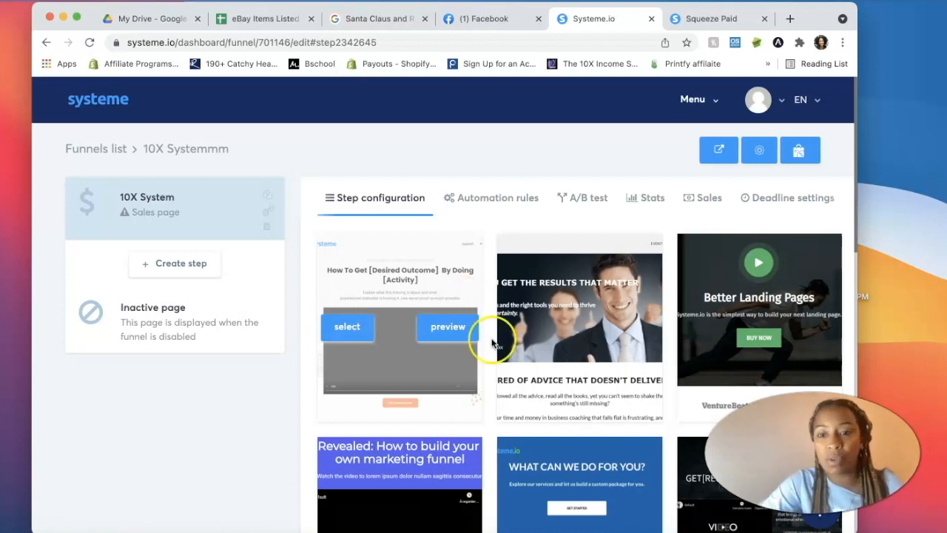
{"action": "scroll", "coordinate": [351, 354], "scroll_direction": "down", "scroll_amount": 3}
{"action": "scroll", "coordinate": [350, 355], "scroll_direction": "down", "scroll_amount": 5}
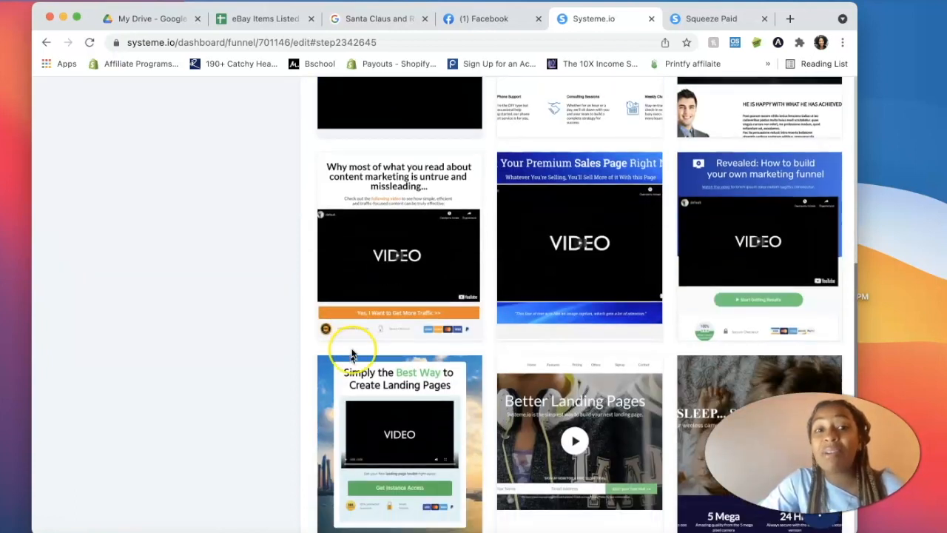
{"action": "scroll", "coordinate": [509, 271], "scroll_direction": "down", "scroll_amount": 4}
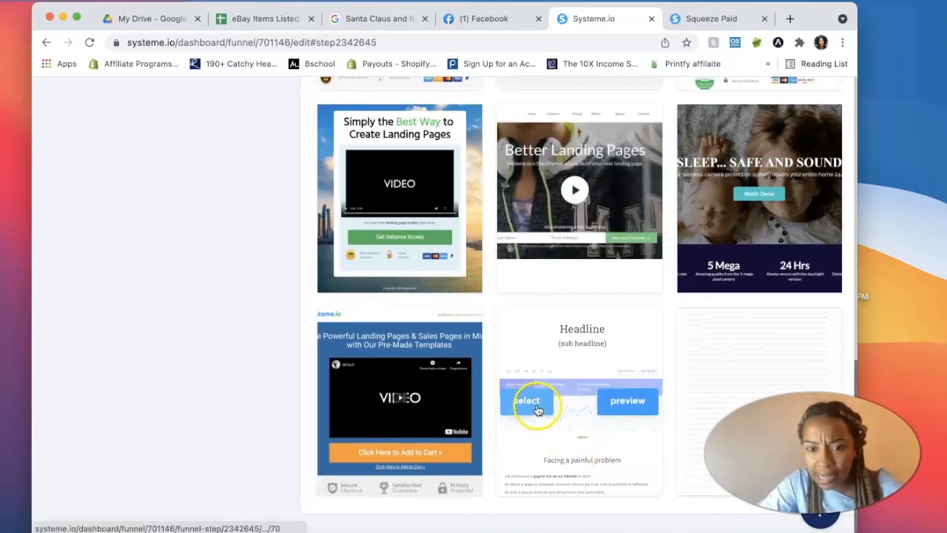
{"action": "left_click", "coordinate": [617, 403]}
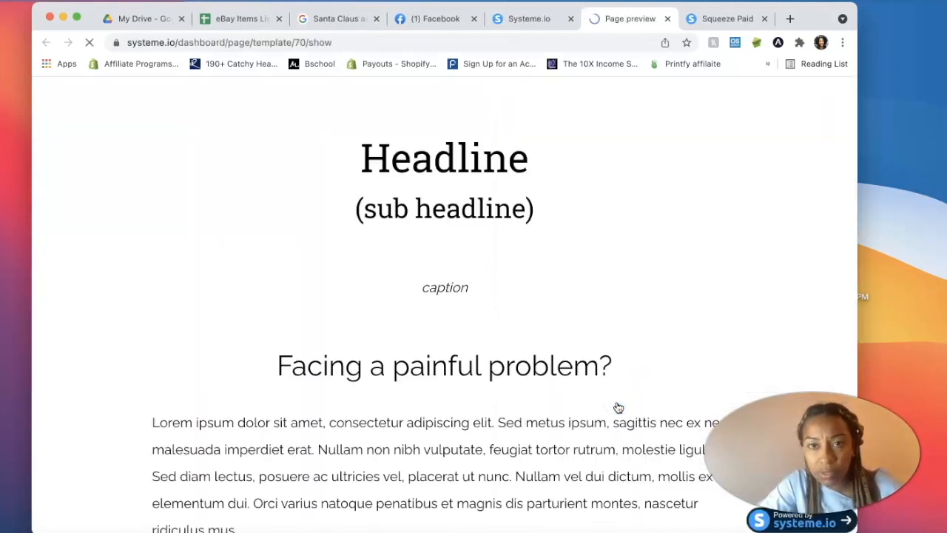
{"action": "scroll", "coordinate": [618, 408], "scroll_direction": "down", "scroll_amount": 20}
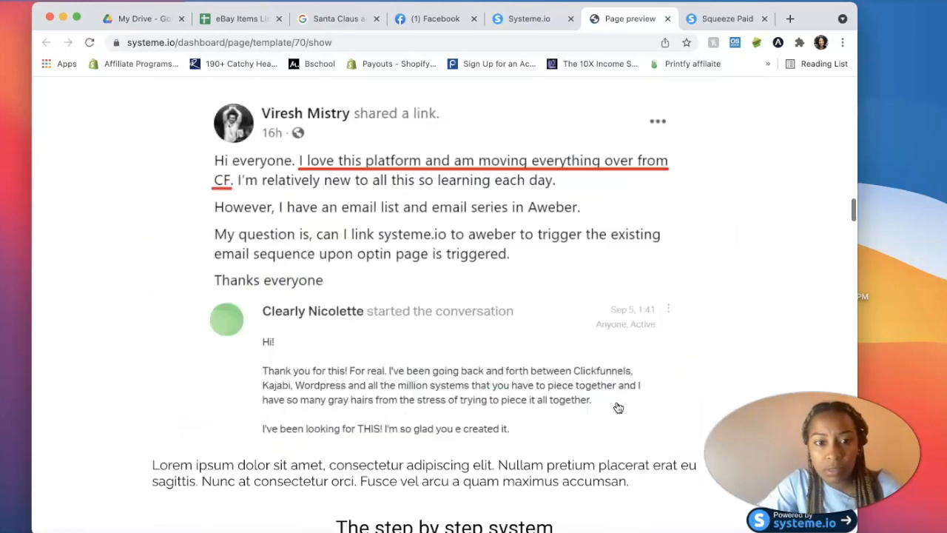
{"action": "scroll", "coordinate": [617, 408], "scroll_direction": "down", "scroll_amount": 15}
{"action": "left_click", "coordinate": [756, 44]}
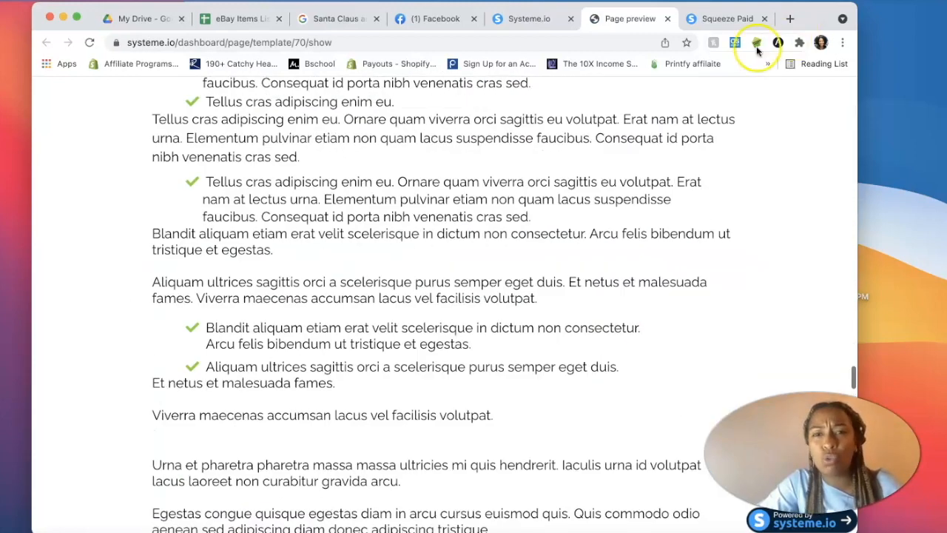
{"action": "left_click", "coordinate": [667, 18]}
Preview the Create Powerful Landing Pages template, and review the live squeeze page's headline, video and testimonials for comparison.
{"action": "mouse_move", "coordinate": [391, 380]}
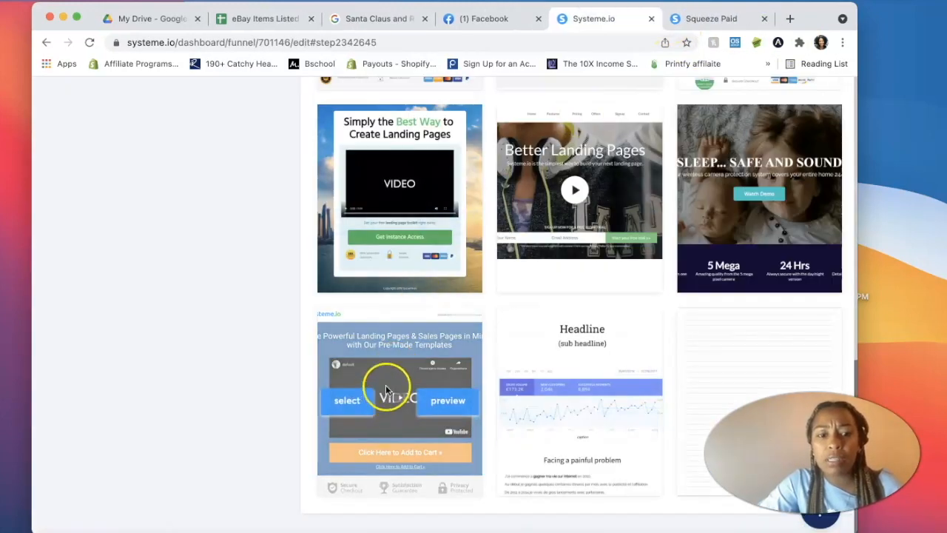
{"action": "left_click", "coordinate": [449, 402]}
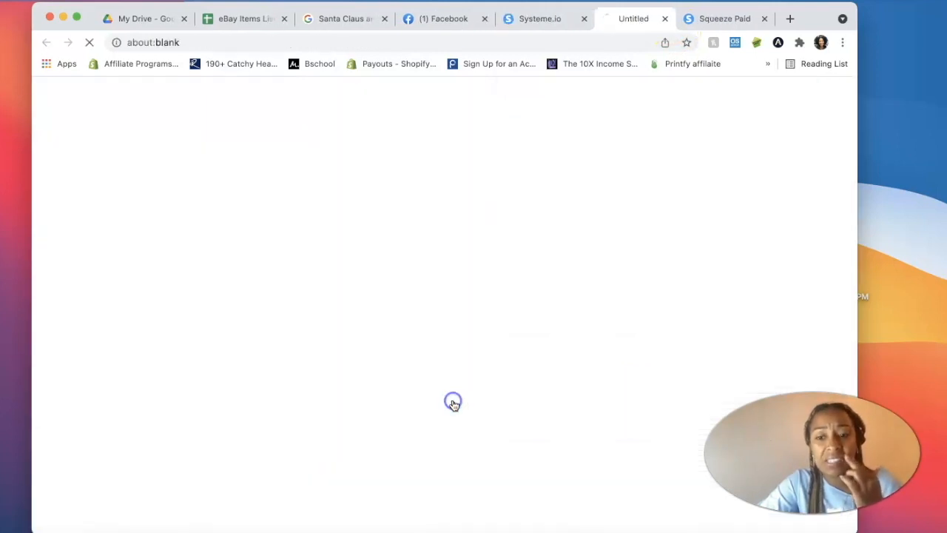
{"action": "left_click", "coordinate": [751, 20]}
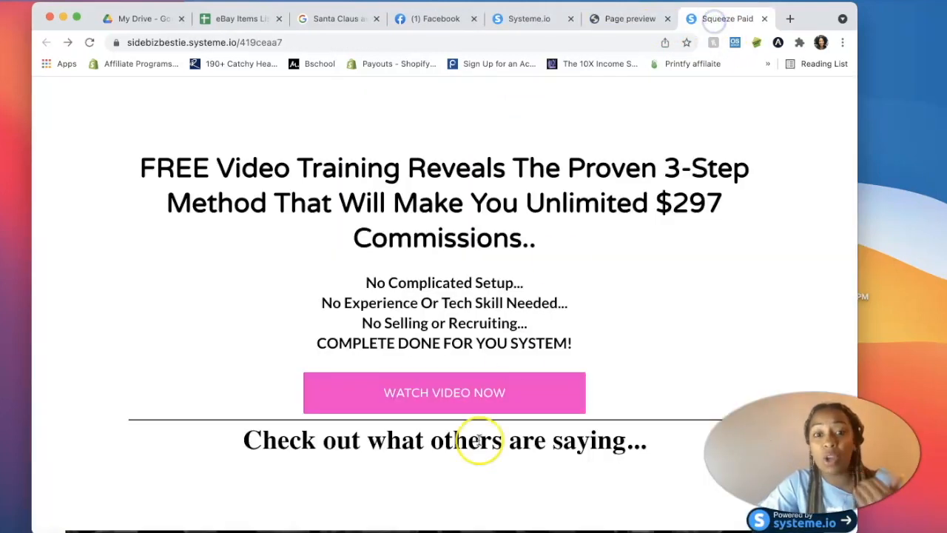
{"action": "scroll", "coordinate": [482, 440], "scroll_direction": "down", "scroll_amount": 5}
{"action": "scroll", "coordinate": [481, 443], "scroll_direction": "down", "scroll_amount": 10}
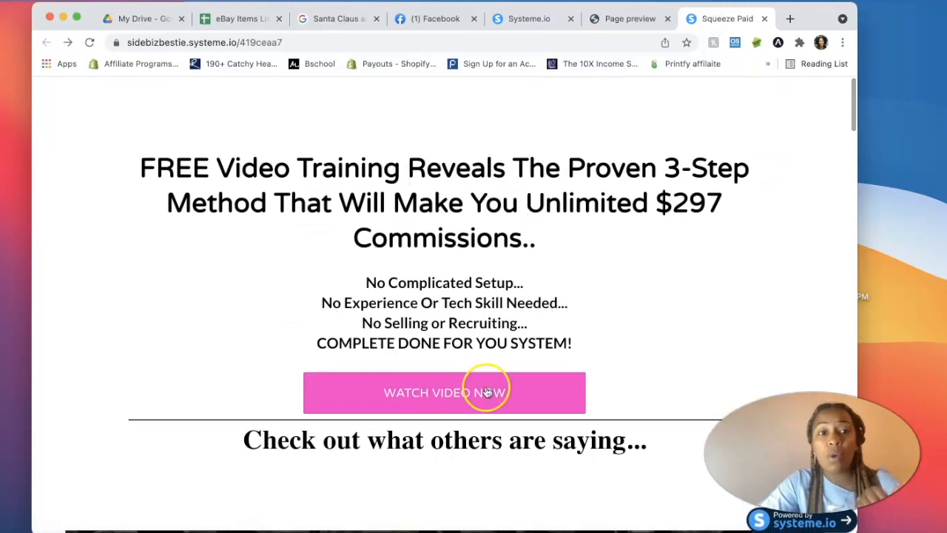
{"action": "scroll", "coordinate": [447, 387], "scroll_direction": "down", "scroll_amount": 4}
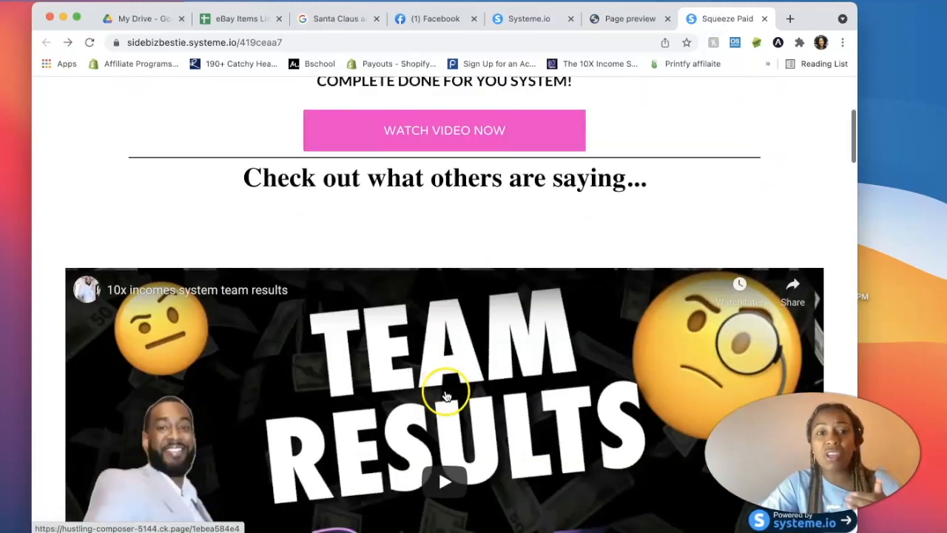
{"action": "scroll", "coordinate": [434, 402], "scroll_direction": "down", "scroll_amount": 4}
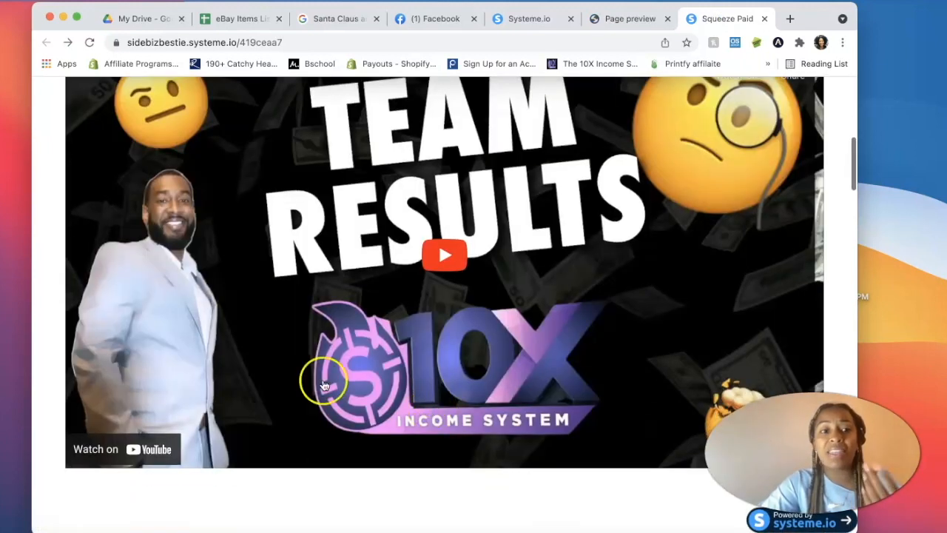
{"action": "scroll", "coordinate": [318, 379], "scroll_direction": "up", "scroll_amount": 2}
{"action": "scroll", "coordinate": [312, 374], "scroll_direction": "up", "scroll_amount": 1}
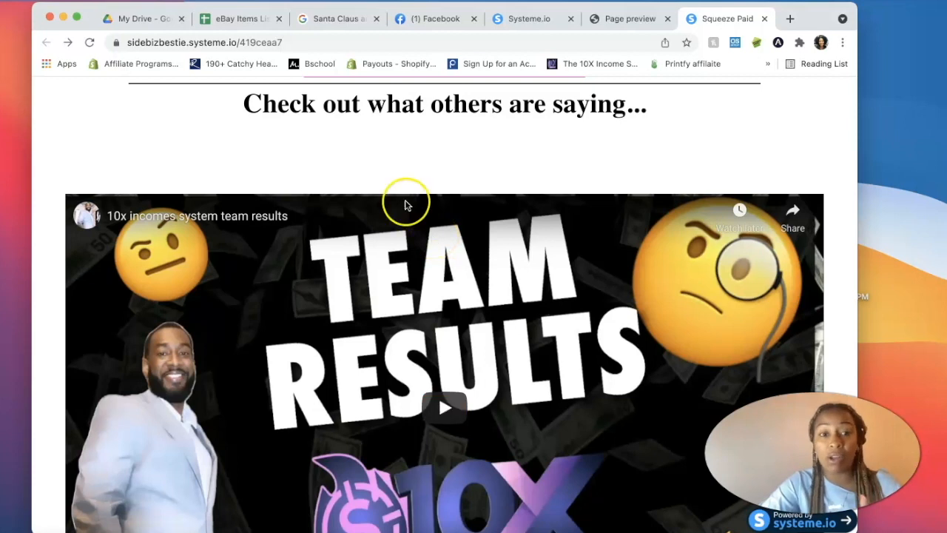
{"action": "scroll", "coordinate": [404, 201], "scroll_direction": "down", "scroll_amount": 15}
{"action": "scroll", "coordinate": [404, 201], "scroll_direction": "down", "scroll_amount": 15}
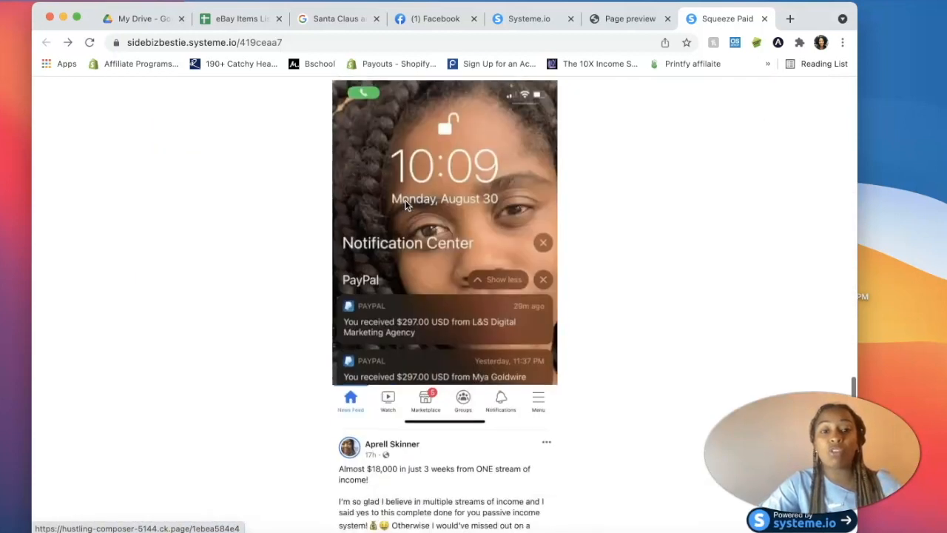
{"action": "scroll", "coordinate": [404, 206], "scroll_direction": "up", "scroll_amount": 1}
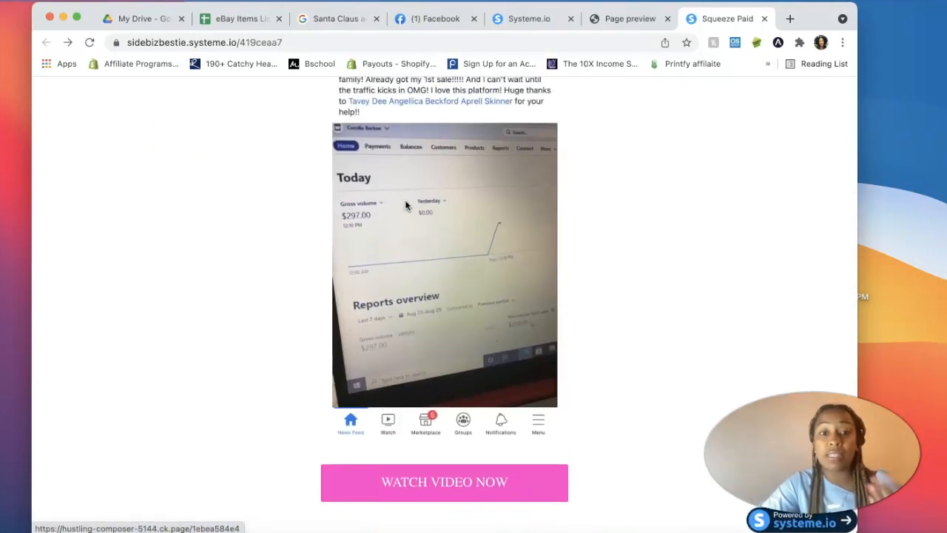
Examine the Create Powerful Landing Pages template preview from its headline and video to its footer.
{"action": "left_click", "coordinate": [625, 21]}
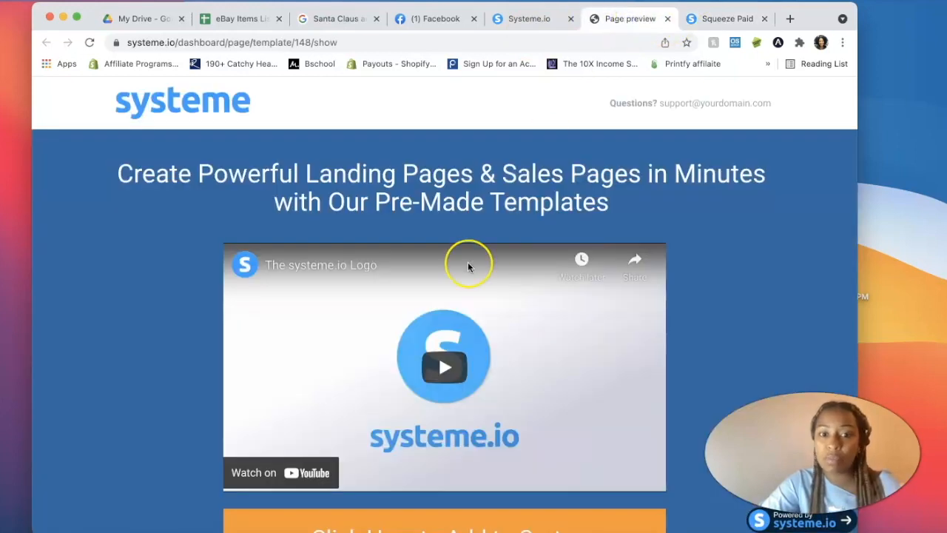
{"action": "scroll", "coordinate": [467, 267], "scroll_direction": "down", "scroll_amount": 15}
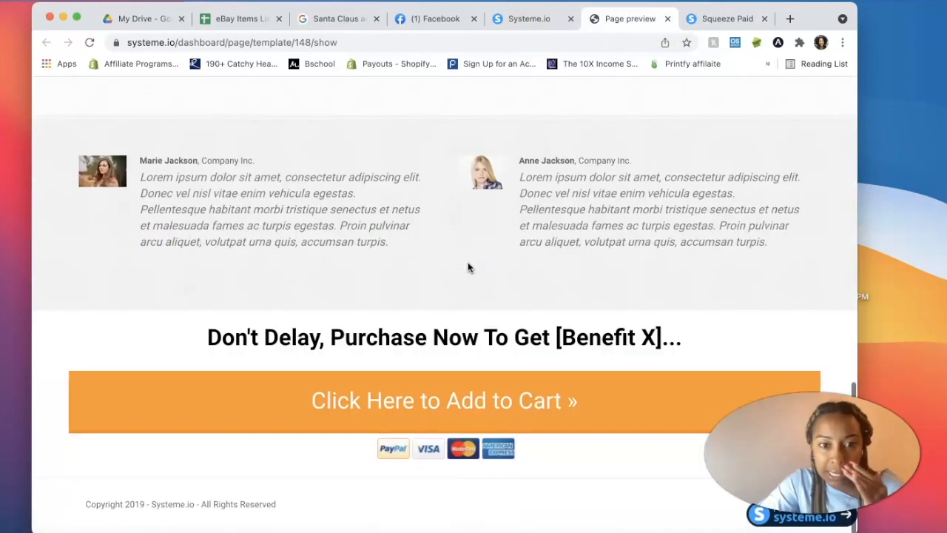
{"action": "scroll", "coordinate": [468, 267], "scroll_direction": "up", "scroll_amount": 15}
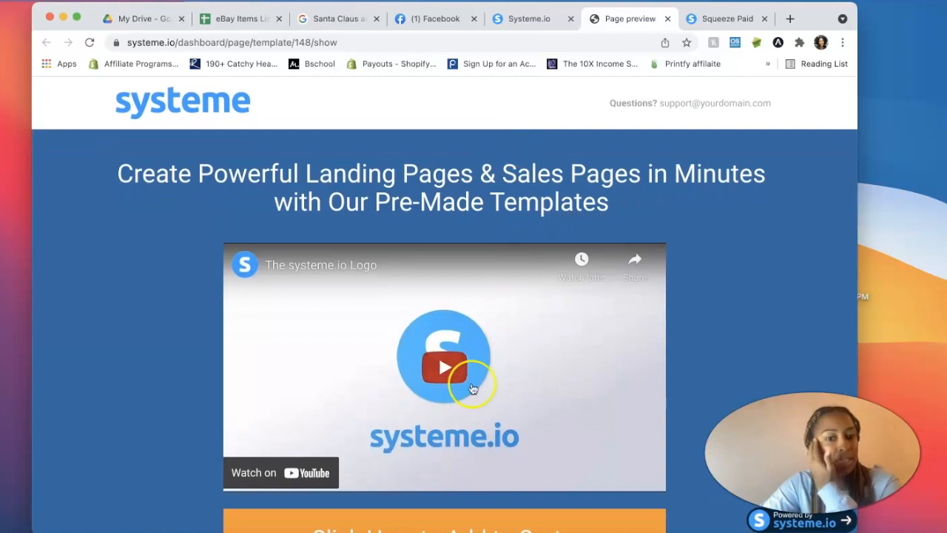
Browse the funnel's sales page templates again, recheck the open Create Powerful Landing Pages preview, and close it.
{"action": "left_click", "coordinate": [544, 21]}
{"action": "mouse_move", "coordinate": [393, 240]}
{"action": "scroll", "coordinate": [393, 240], "scroll_direction": "up", "scroll_amount": 10}
{"action": "scroll", "coordinate": [393, 240], "scroll_direction": "down", "scroll_amount": 4}
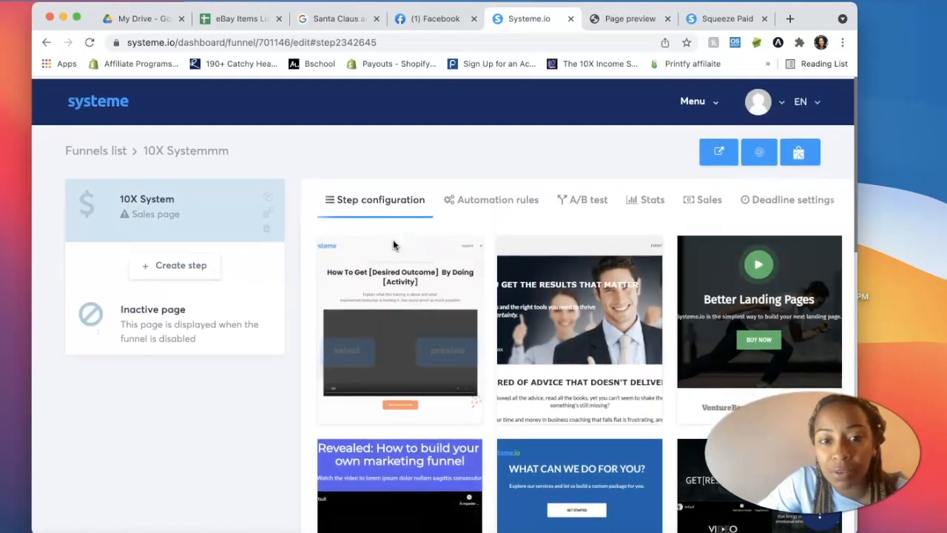
{"action": "scroll", "coordinate": [392, 240], "scroll_direction": "down", "scroll_amount": 5}
{"action": "left_click", "coordinate": [437, 157]}
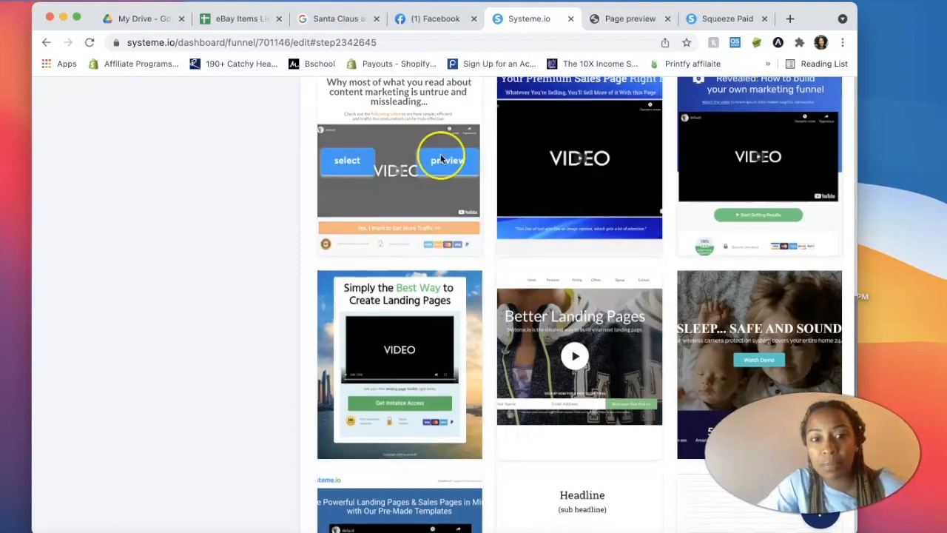
{"action": "left_click", "coordinate": [603, 18]}
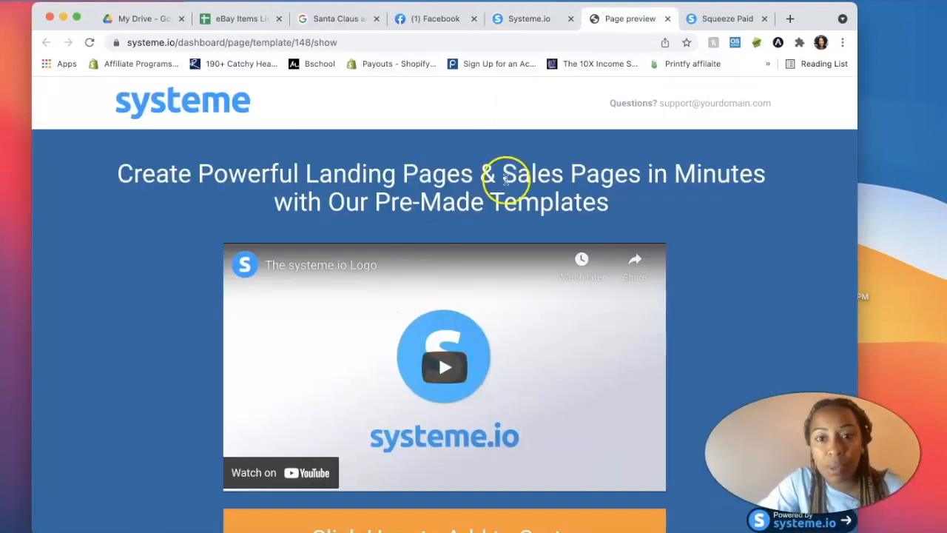
{"action": "scroll", "coordinate": [525, 192], "scroll_direction": "down", "scroll_amount": 3}
{"action": "scroll", "coordinate": [526, 193], "scroll_direction": "up", "scroll_amount": 3}
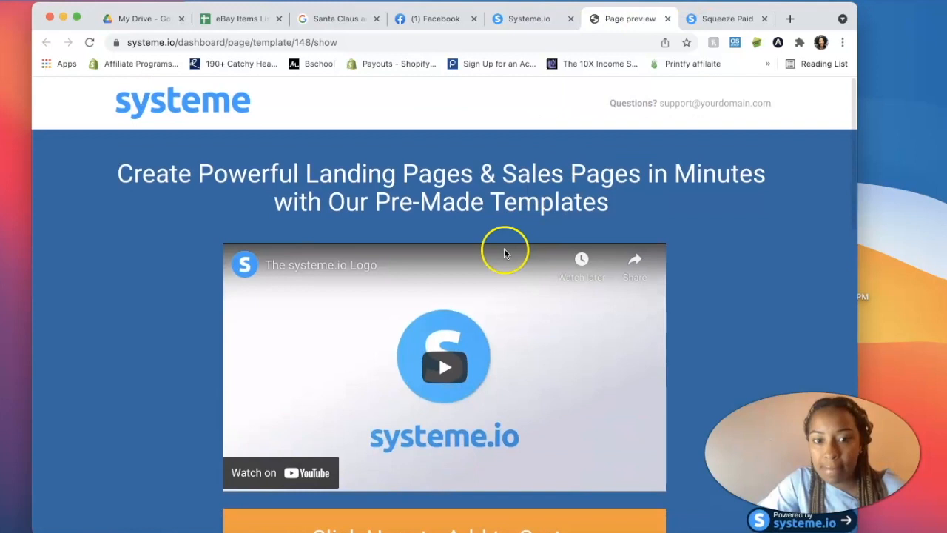
{"action": "left_click", "coordinate": [667, 18]}
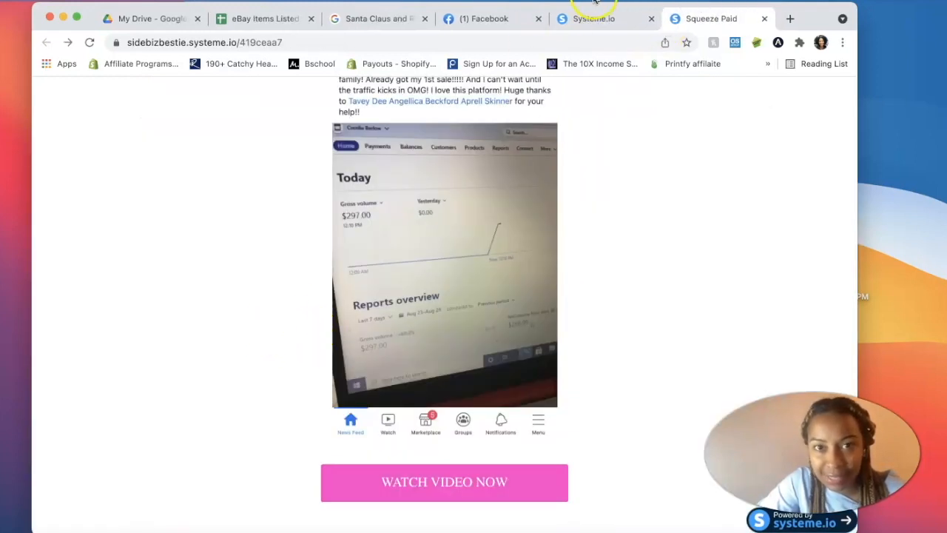
Return to the template gallery, preview the How To Get [Desired Outcome] By Doing [Activity] template, and close the preview.
{"action": "left_click", "coordinate": [587, 18]}
{"action": "scroll", "coordinate": [251, 261], "scroll_direction": "up", "scroll_amount": 5}
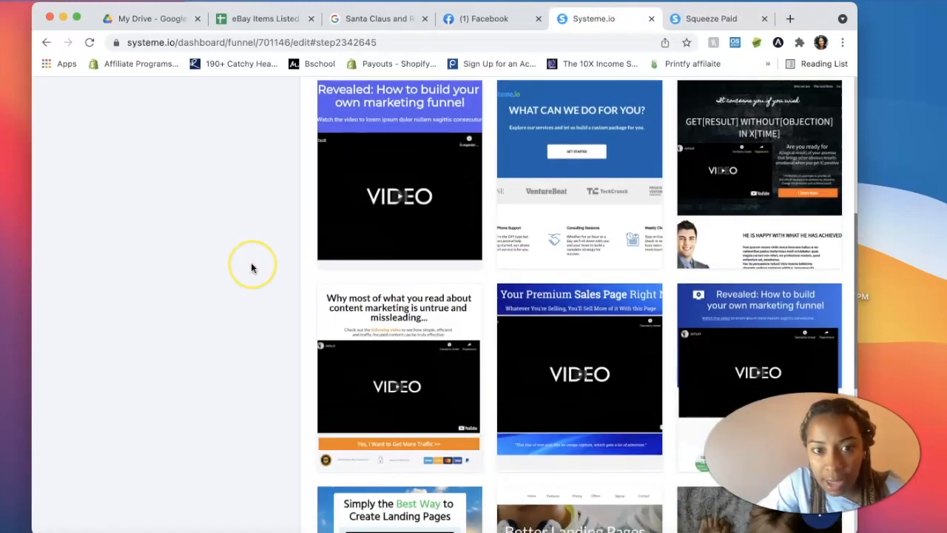
{"action": "scroll", "coordinate": [251, 267], "scroll_direction": "up", "scroll_amount": 3}
{"action": "mouse_move", "coordinate": [384, 287]}
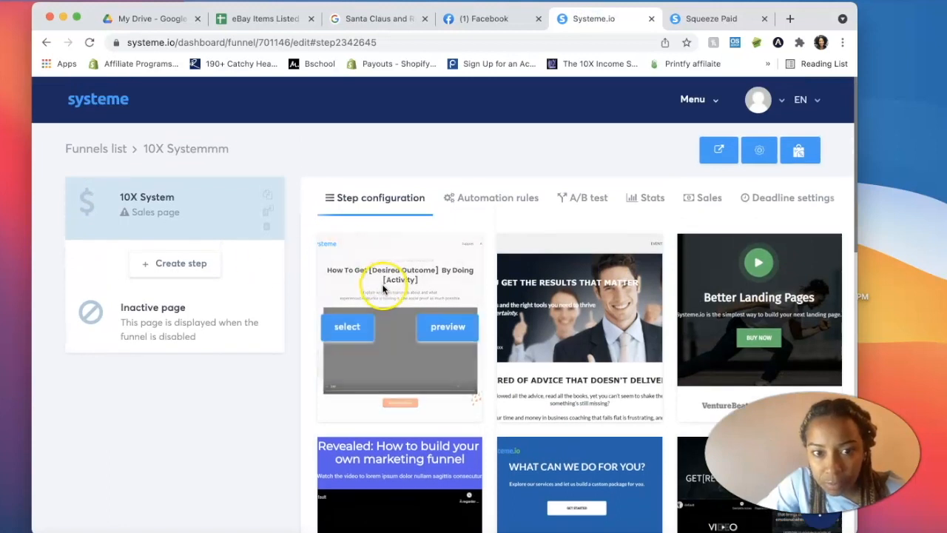
{"action": "left_click", "coordinate": [459, 328]}
{"action": "scroll", "coordinate": [446, 377], "scroll_direction": "down", "scroll_amount": 10}
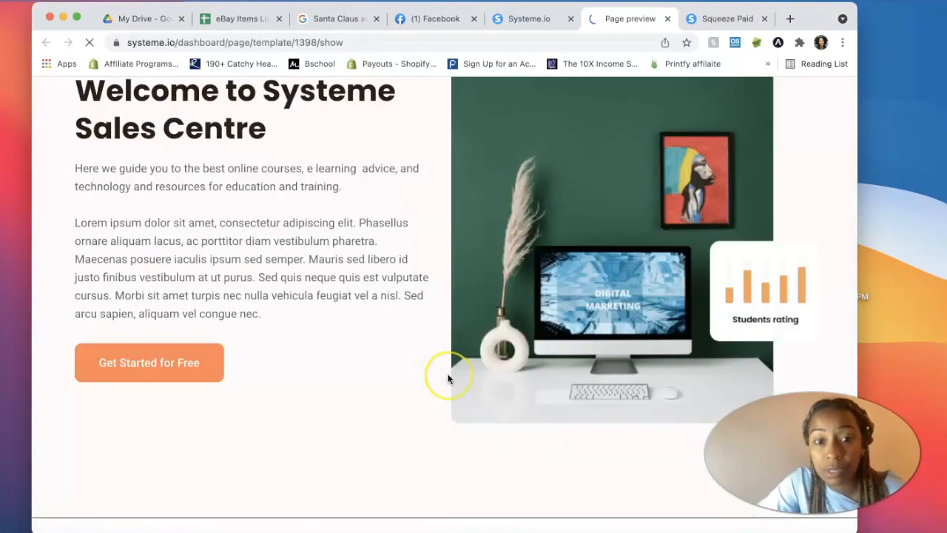
{"action": "scroll", "coordinate": [447, 376], "scroll_direction": "down", "scroll_amount": 12}
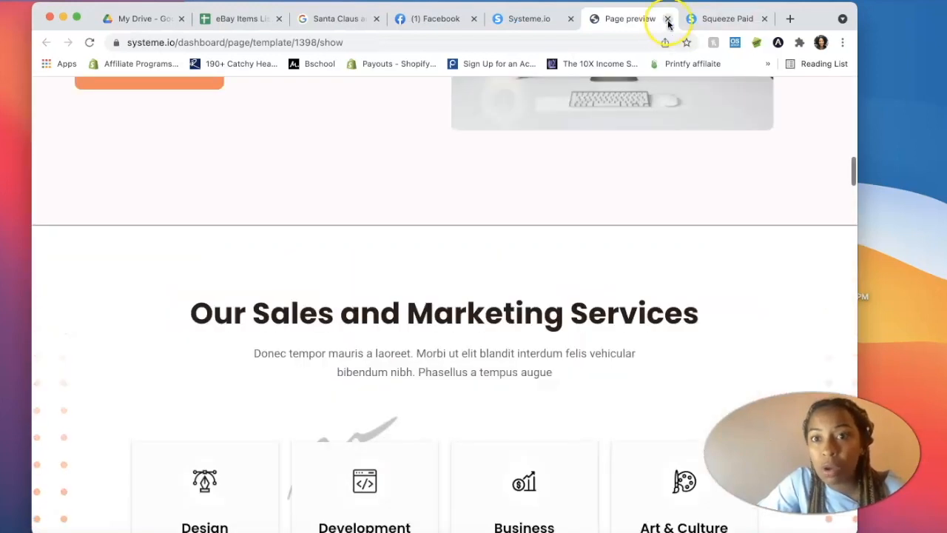
{"action": "left_click", "coordinate": [668, 20]}
Preview the purple Revealed: How to build your own marketing funnel template down to its footer and close the preview.
{"action": "scroll", "coordinate": [397, 286], "scroll_direction": "down", "scroll_amount": 5}
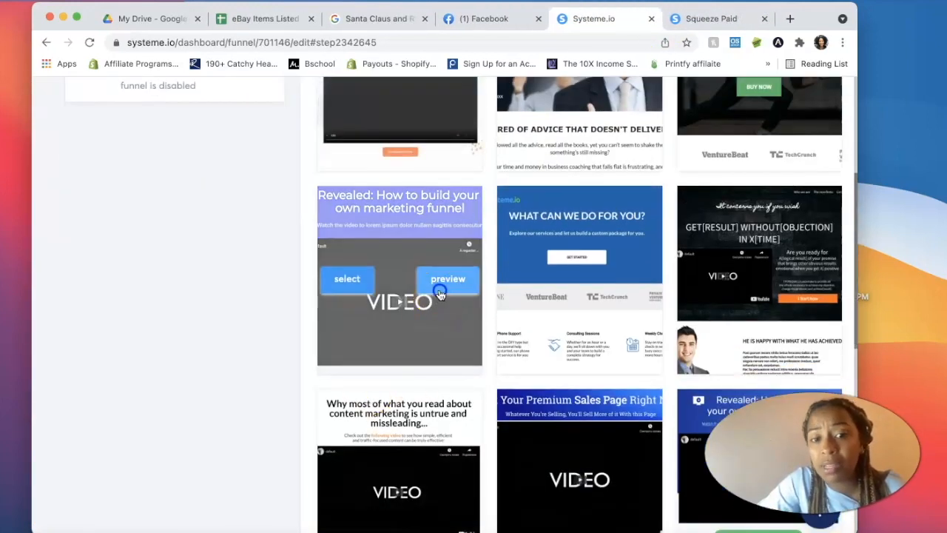
{"action": "left_click", "coordinate": [444, 281]}
{"action": "scroll", "coordinate": [439, 328], "scroll_direction": "down", "scroll_amount": 20}
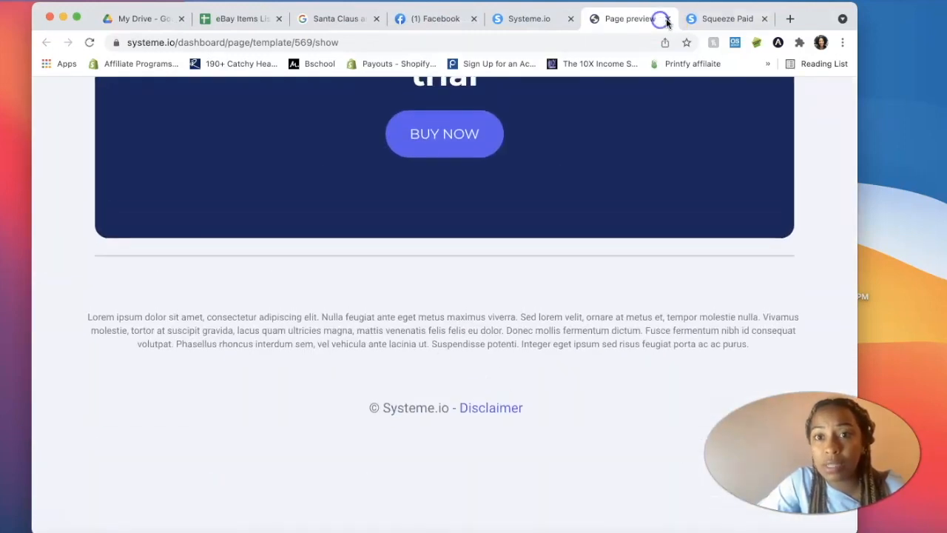
{"action": "left_click", "coordinate": [666, 21]}
Apply the Simply the Best Way to Create Landing Pages template to the 10X System step and open the page in the editor.
{"action": "scroll", "coordinate": [317, 406], "scroll_direction": "down", "scroll_amount": 5}
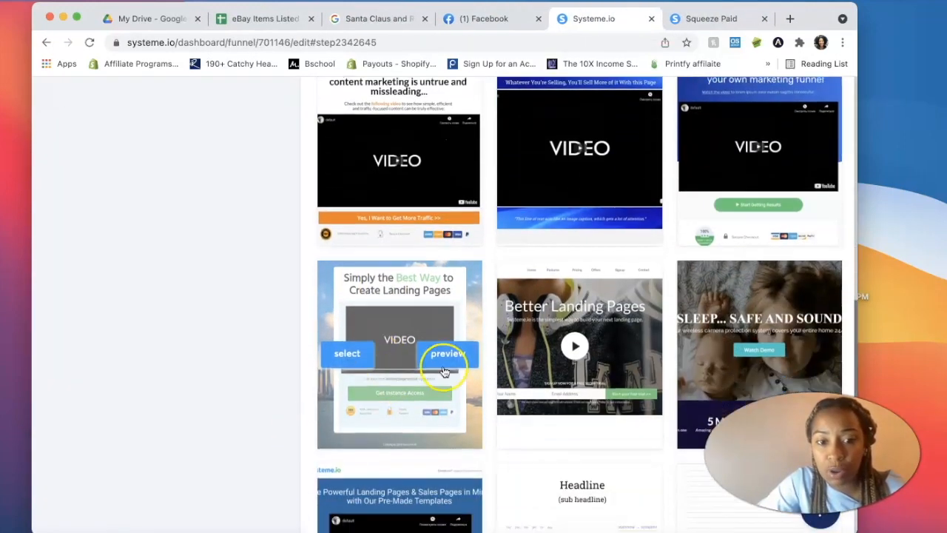
{"action": "left_click", "coordinate": [353, 354]}
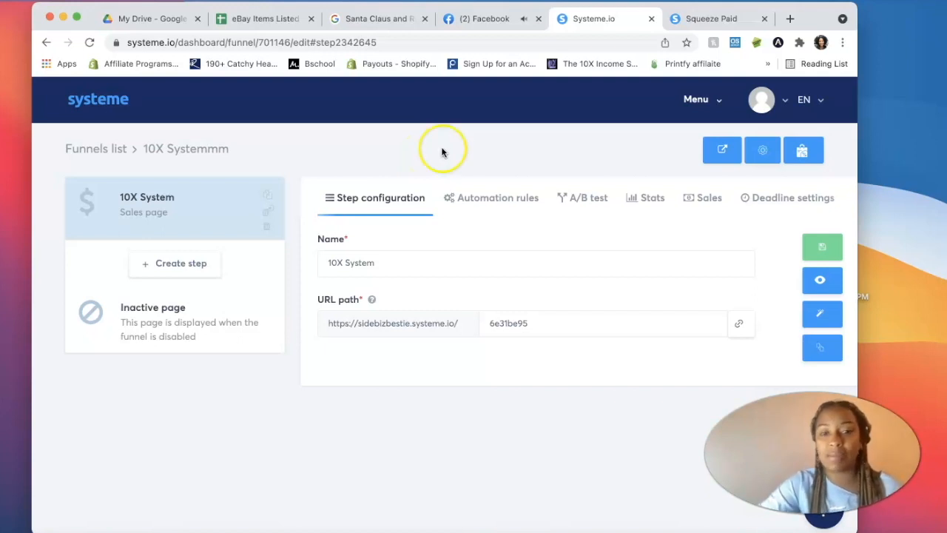
{"action": "left_click", "coordinate": [821, 313]}
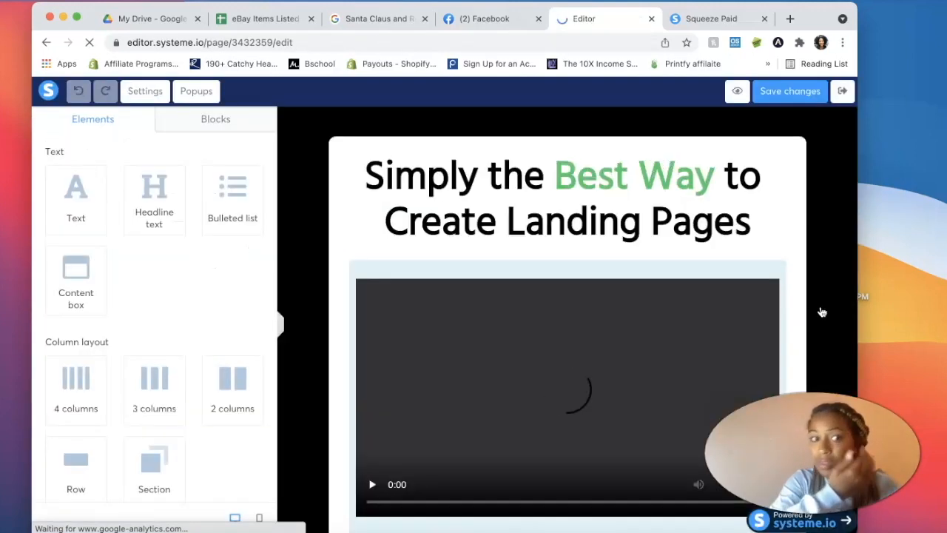
{"action": "left_click", "coordinate": [345, 284]}
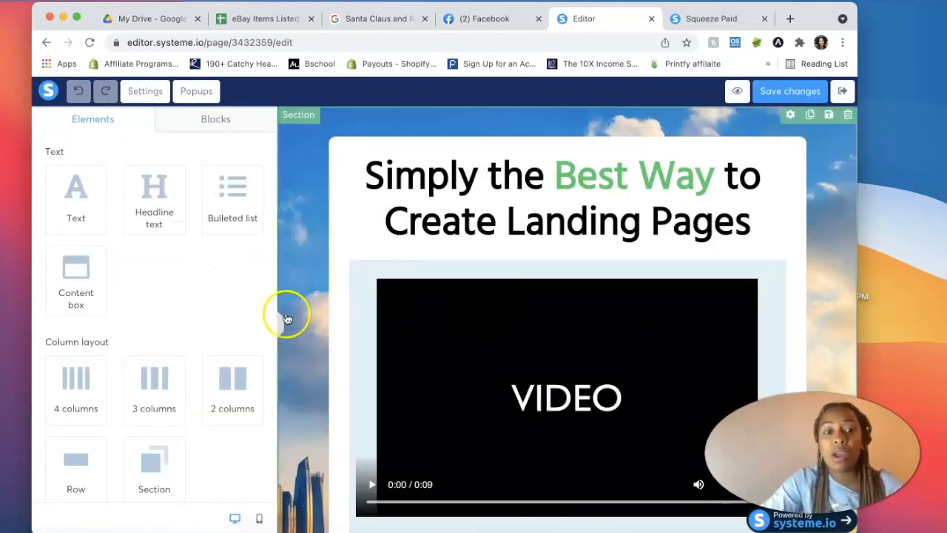
{"action": "scroll", "coordinate": [323, 306], "scroll_direction": "down", "scroll_amount": 5}
{"action": "scroll", "coordinate": [324, 307], "scroll_direction": "up", "scroll_amount": 5}
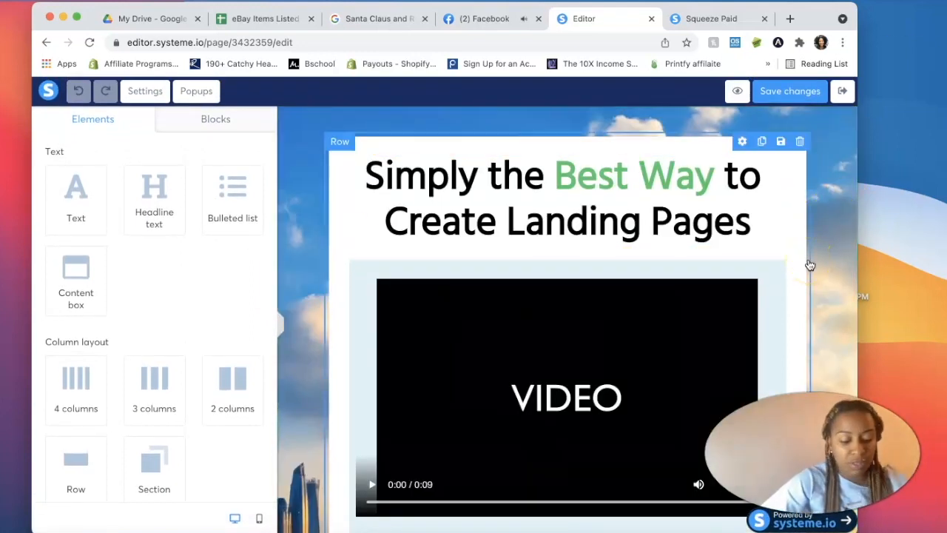
Replace the template headline with the squeeze page's copied headline, "FREE Video Training Reveals The Proven 3-Step Method That Will Make You Unlimited $297 Commissions..".
{"action": "left_click", "coordinate": [855, 186]}
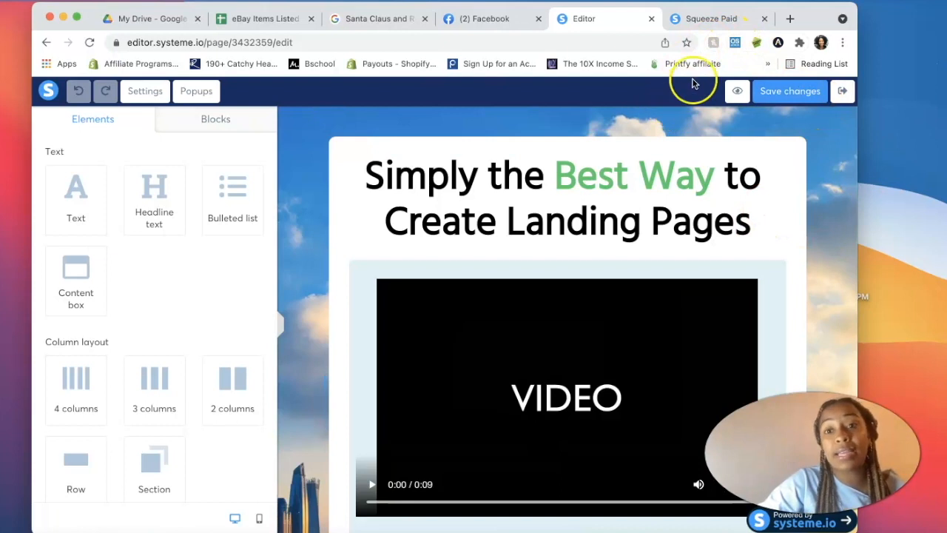
{"action": "left_click", "coordinate": [708, 19]}
{"action": "scroll", "coordinate": [523, 204], "scroll_direction": "down", "scroll_amount": 5}
{"action": "scroll", "coordinate": [522, 205], "scroll_direction": "up", "scroll_amount": 10}
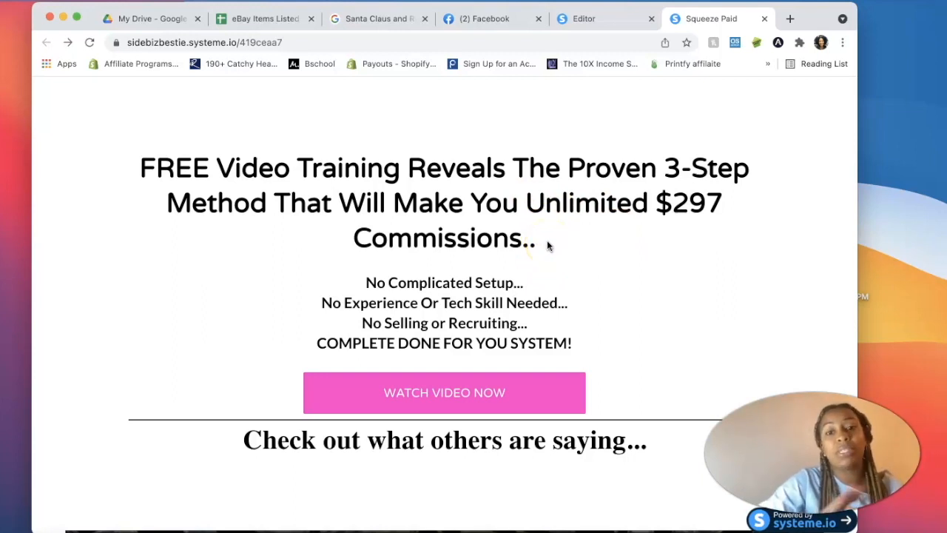
{"action": "left_click_drag", "start_coordinate": [546, 246], "coordinate": [133, 161]}
{"action": "key", "text": "ctrl+c"}
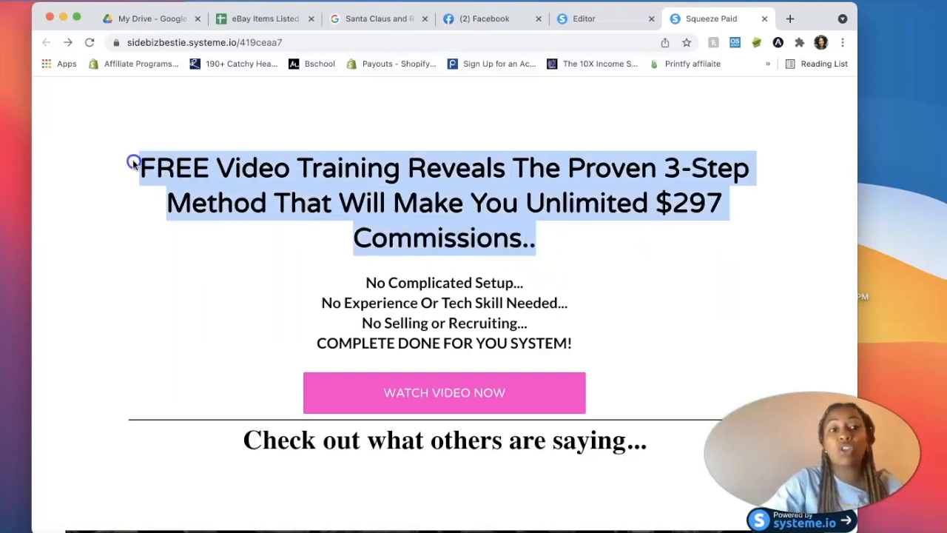
{"action": "left_click", "coordinate": [569, 18]}
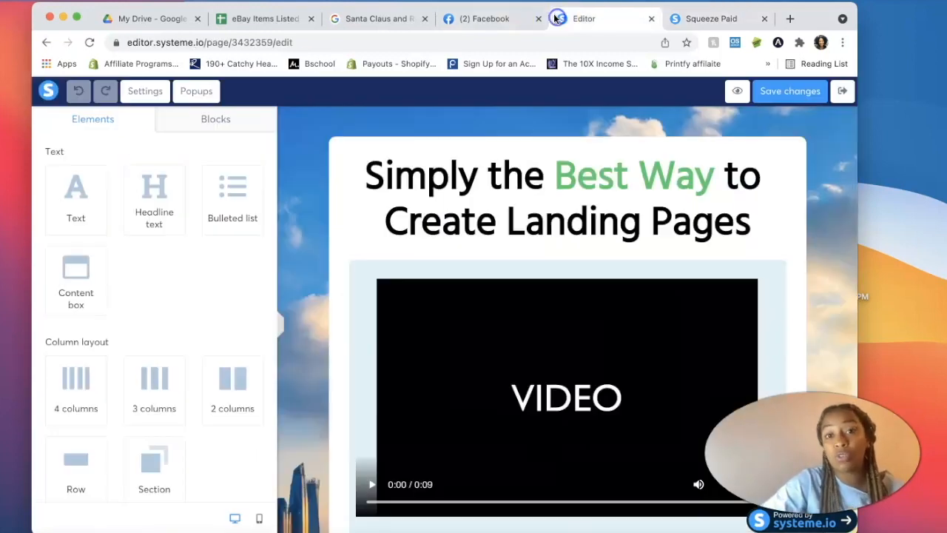
{"action": "left_click", "coordinate": [588, 222]}
{"action": "left_click_drag", "start_coordinate": [777, 227], "coordinate": [379, 153]}
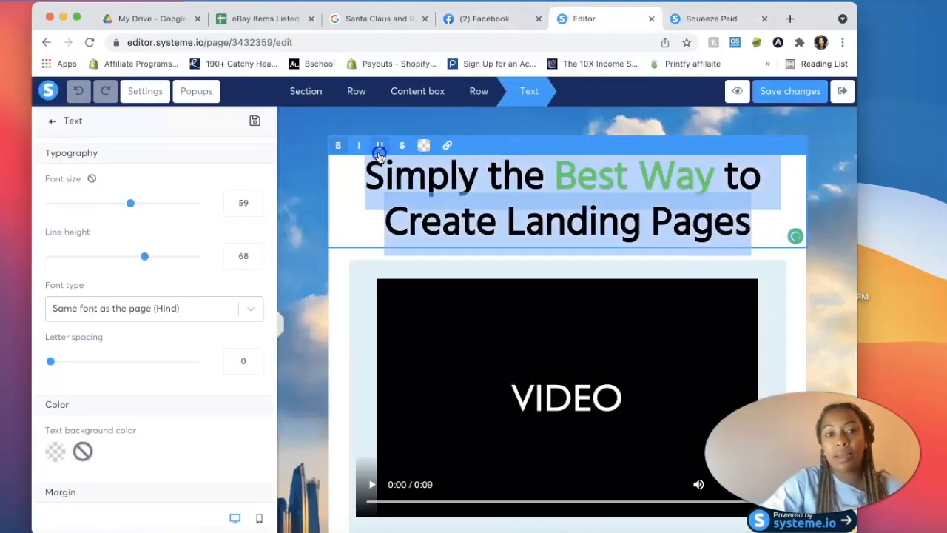
{"action": "key", "text": "ctrl+v"}
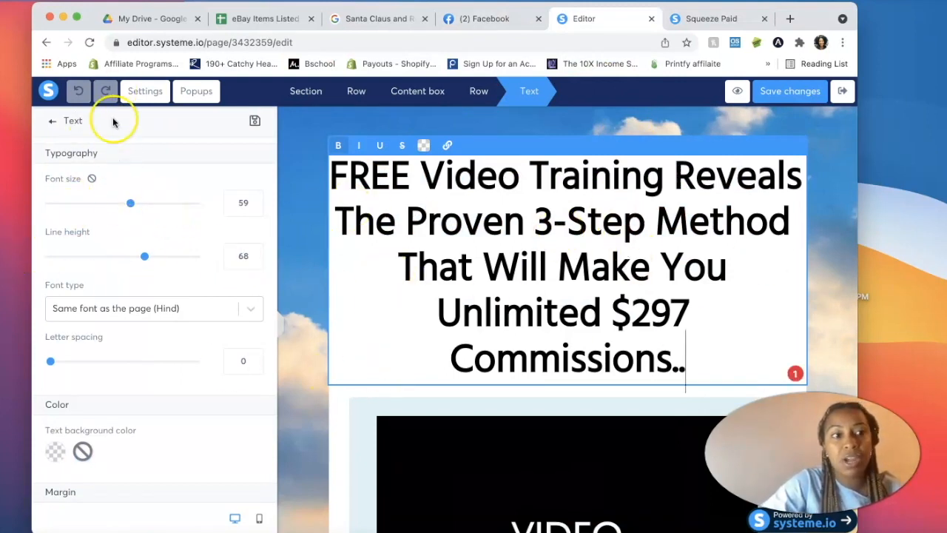
Reduce the headline's font size to 44 and save the page changes.
{"action": "scroll", "coordinate": [106, 243], "scroll_direction": "down", "scroll_amount": 2}
{"action": "scroll", "coordinate": [108, 254], "scroll_direction": "up", "scroll_amount": 2}
{"action": "left_click_drag", "start_coordinate": [130, 203], "coordinate": [107, 207]}
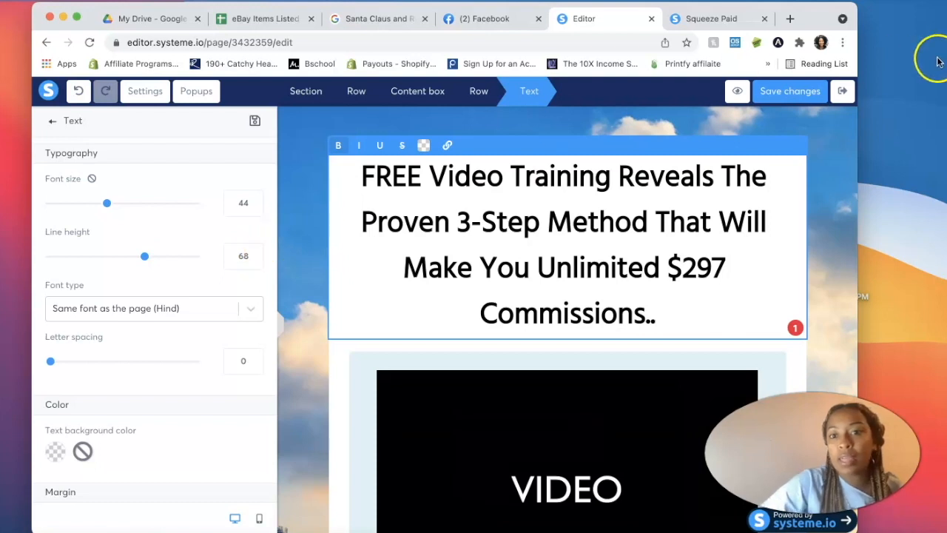
{"action": "left_click", "coordinate": [786, 94]}
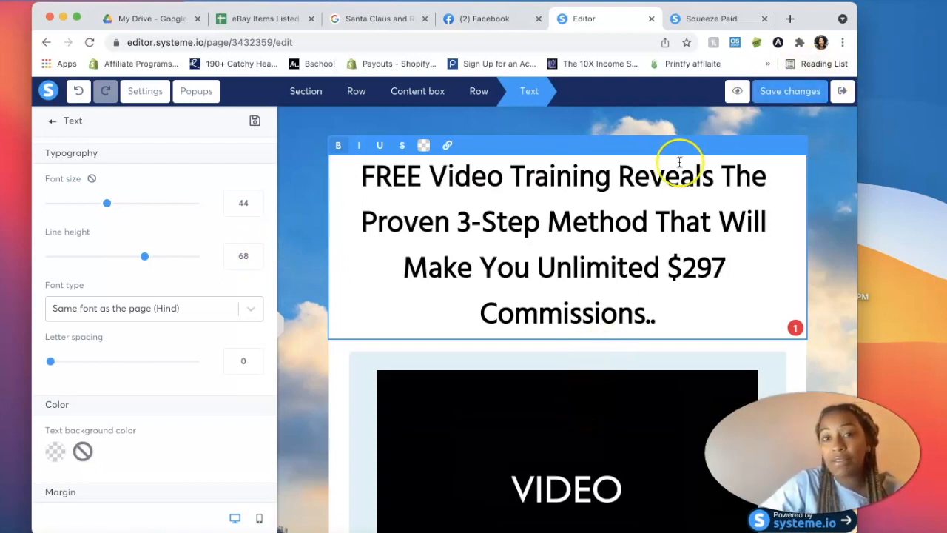
Copy the YouTube share link of the "10x incomes system team results" video from the squeeze page.
{"action": "left_click", "coordinate": [710, 18]}
{"action": "scroll", "coordinate": [545, 383], "scroll_direction": "down", "scroll_amount": 5}
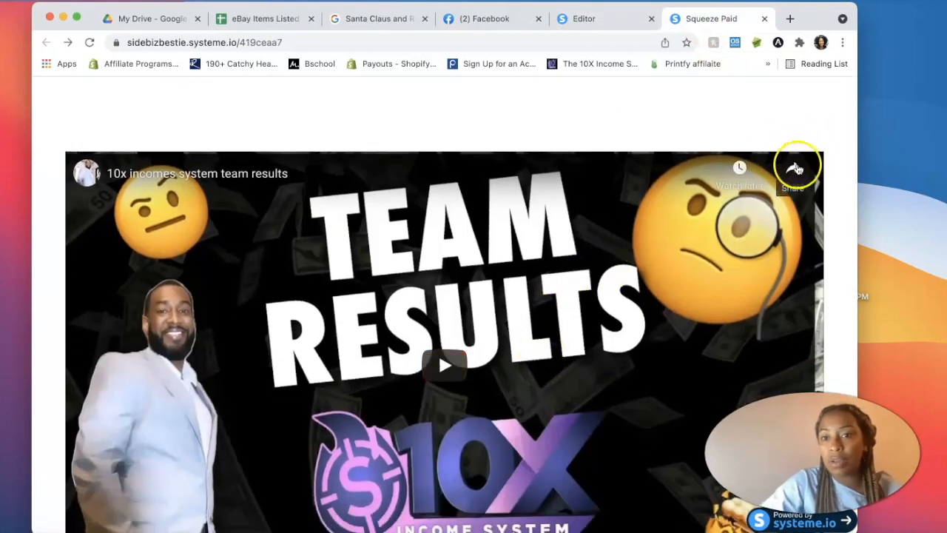
{"action": "left_click", "coordinate": [793, 166]}
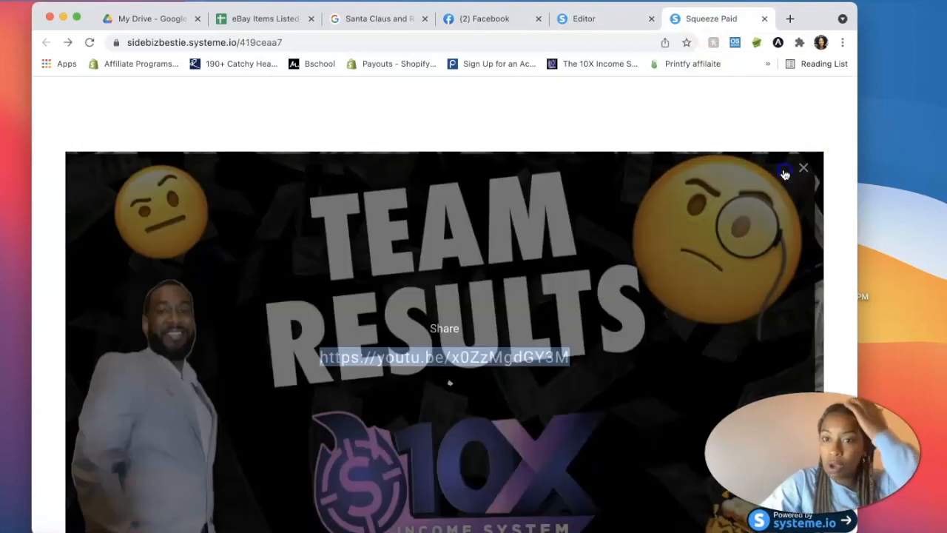
{"action": "right_click", "coordinate": [460, 360]}
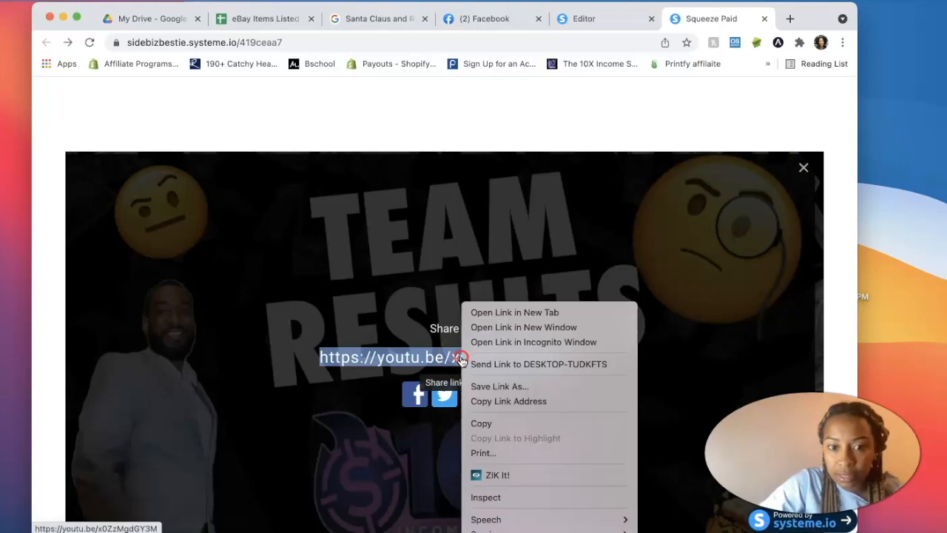
{"action": "left_click", "coordinate": [487, 424]}
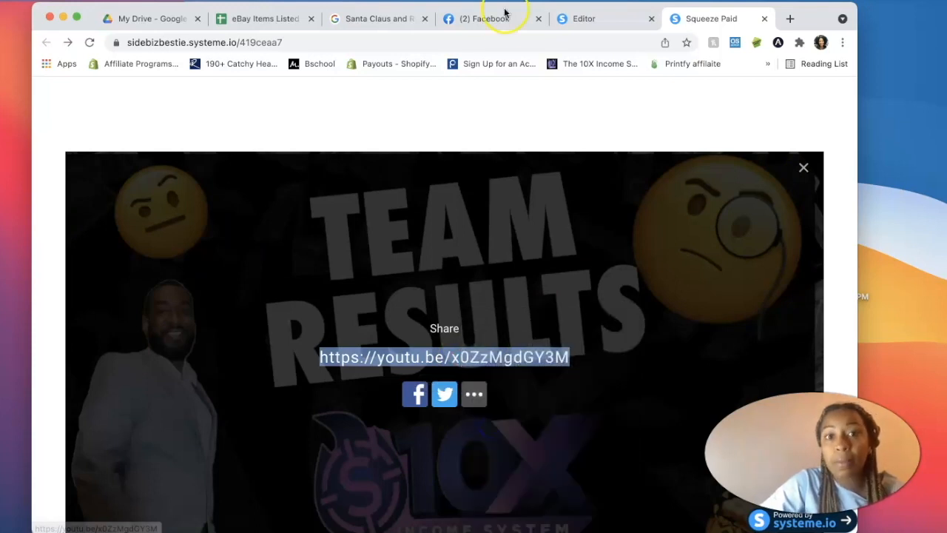
{"action": "left_click", "coordinate": [583, 18]}
{"action": "left_click", "coordinate": [557, 405]}
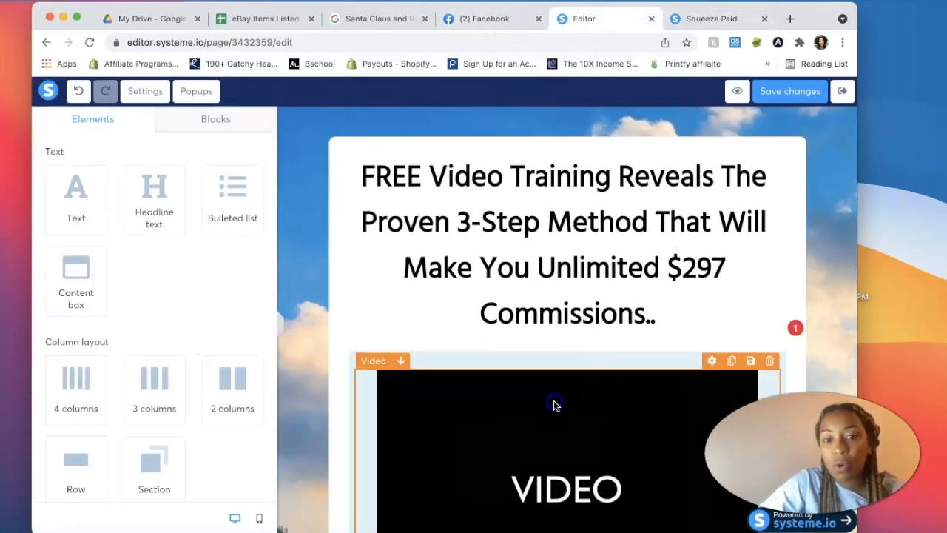
{"action": "scroll", "coordinate": [554, 404], "scroll_direction": "down", "scroll_amount": 3}
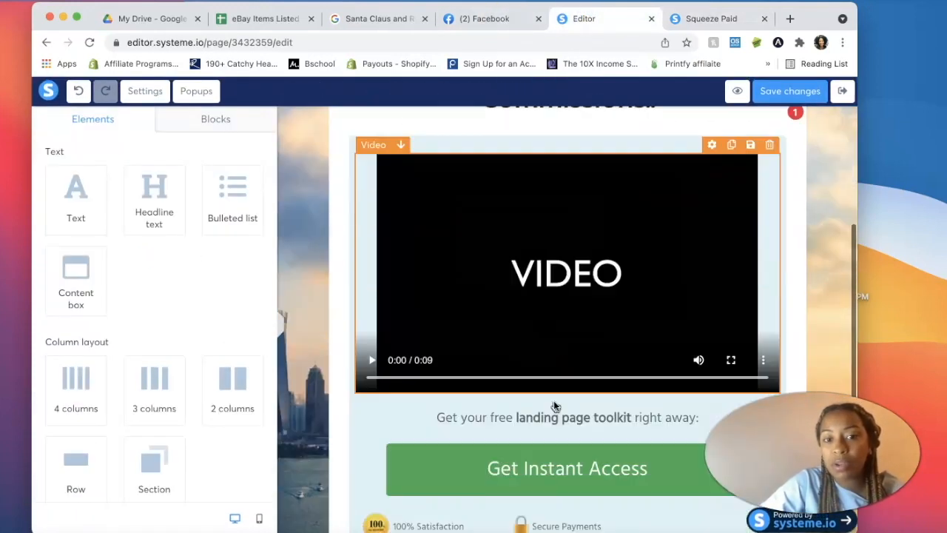
{"action": "left_click", "coordinate": [711, 145]}
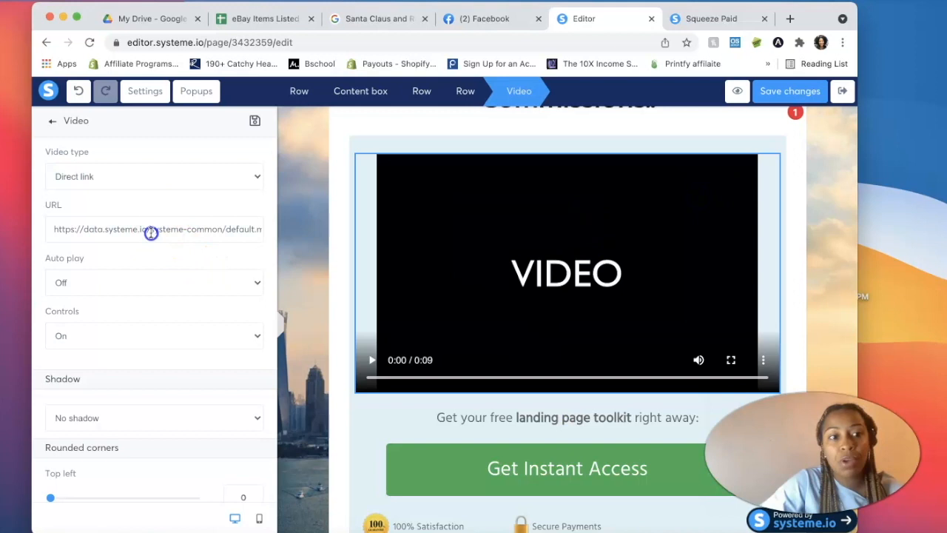
{"action": "left_click_drag", "start_coordinate": [38, 231], "coordinate": [306, 222]}
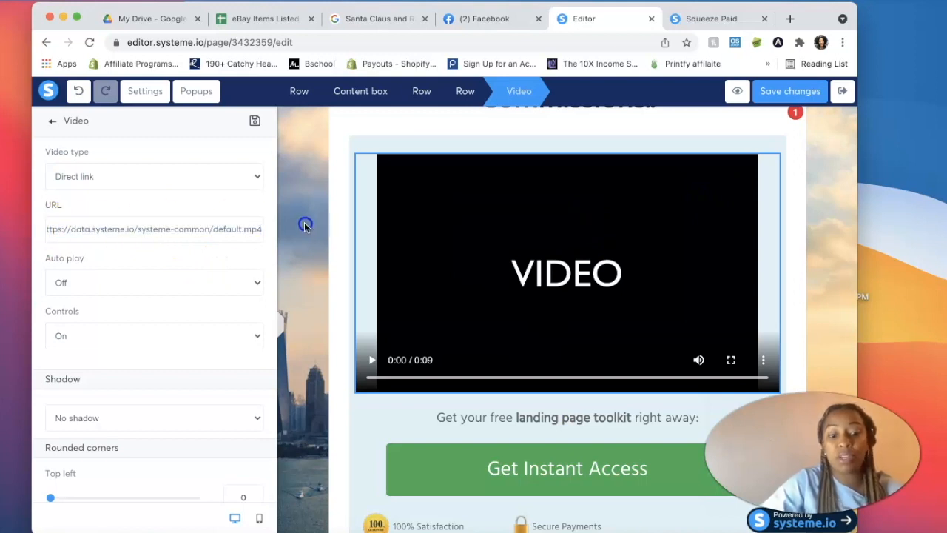
{"action": "key", "text": "ctrl+v"}
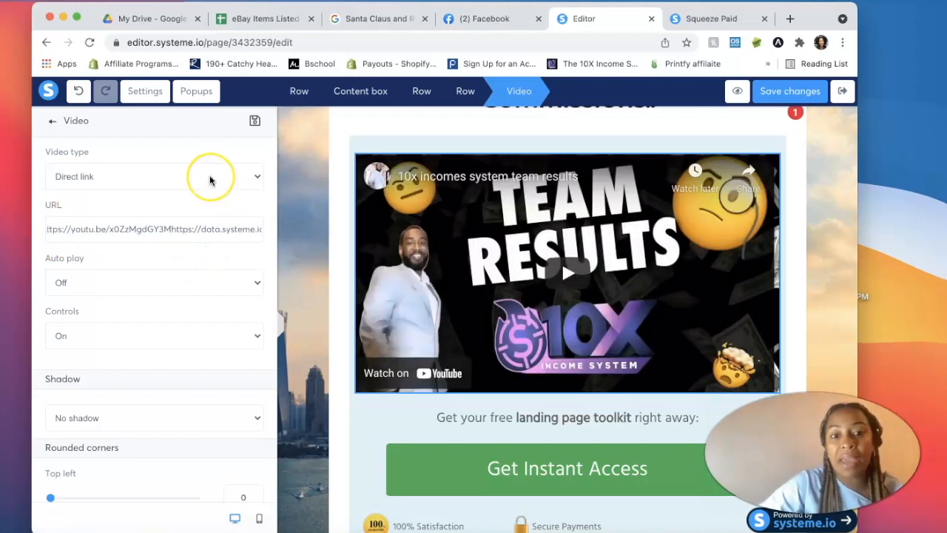
{"action": "left_click", "coordinate": [366, 444]}
{"action": "scroll", "coordinate": [365, 446], "scroll_direction": "up", "scroll_amount": 3}
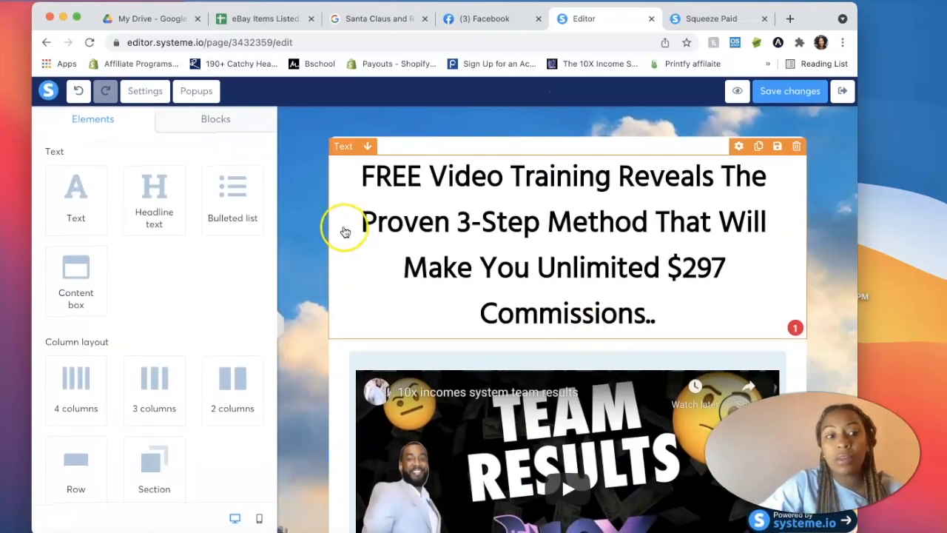
Copy the four lines from "No Complicated Setup..." to "COMPLETE DONE FOR YOU SYSTEM!" on the squeeze page.
{"action": "left_click", "coordinate": [732, 20]}
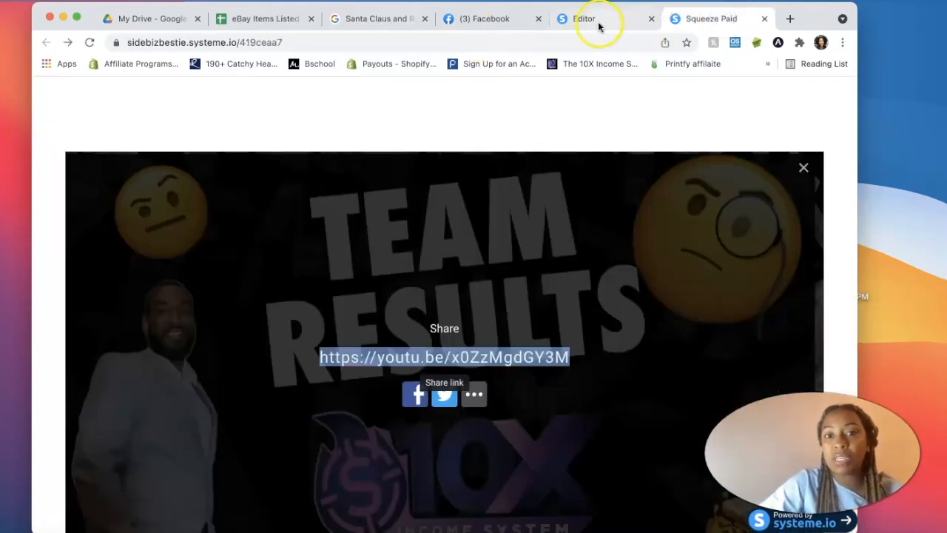
{"action": "scroll", "coordinate": [522, 135], "scroll_direction": "up", "scroll_amount": 5}
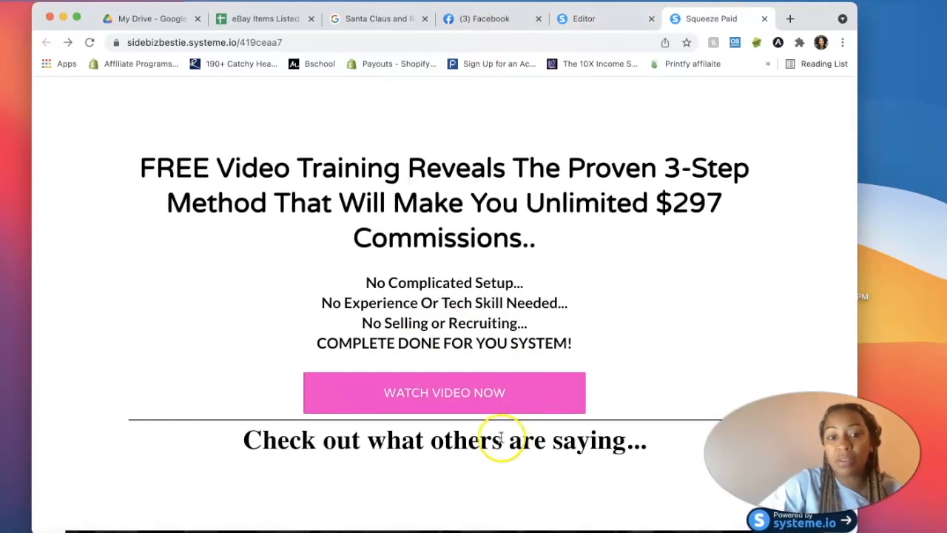
{"action": "left_click_drag", "start_coordinate": [586, 343], "coordinate": [360, 282]}
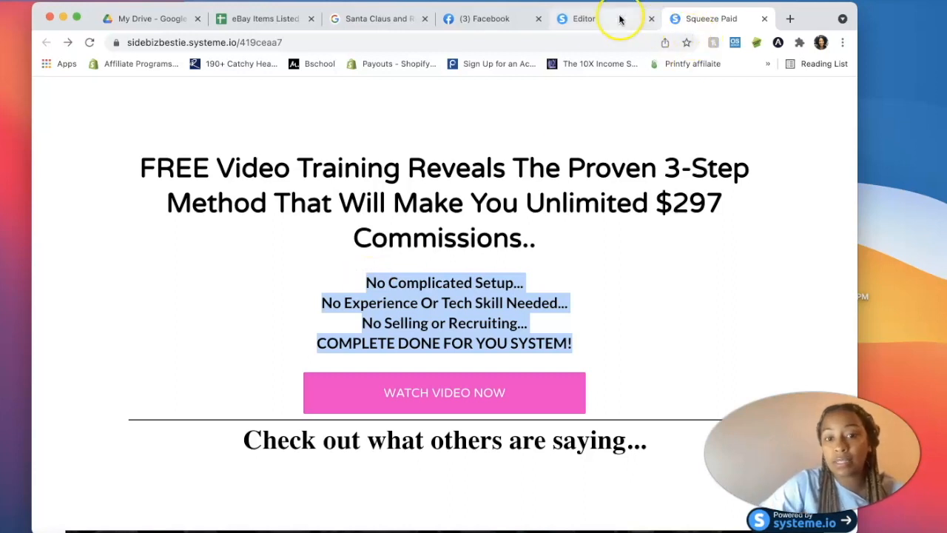
{"action": "scroll", "coordinate": [488, 399], "scroll_direction": "down", "scroll_amount": 3}
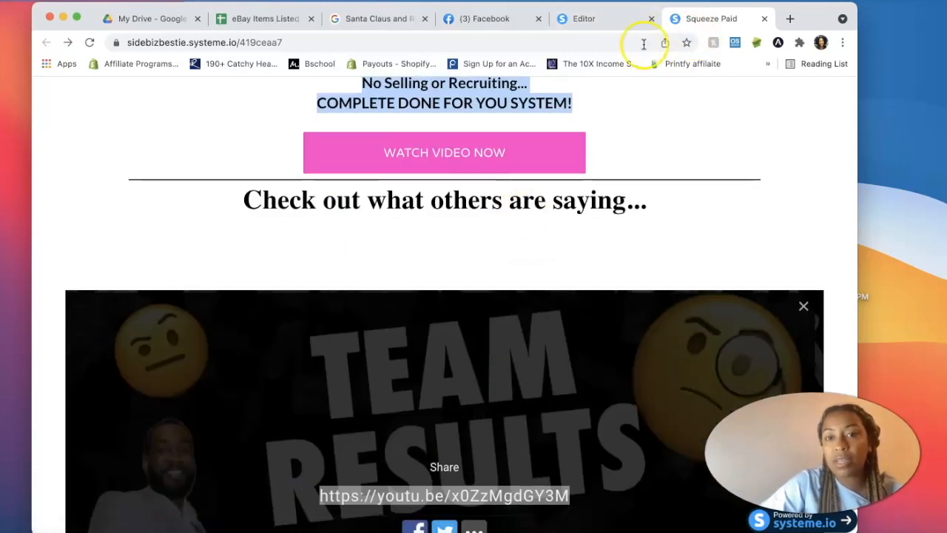
Add a text element between the headline and the video, replacing its placeholder with the four copied lines.
{"action": "left_click", "coordinate": [588, 19]}
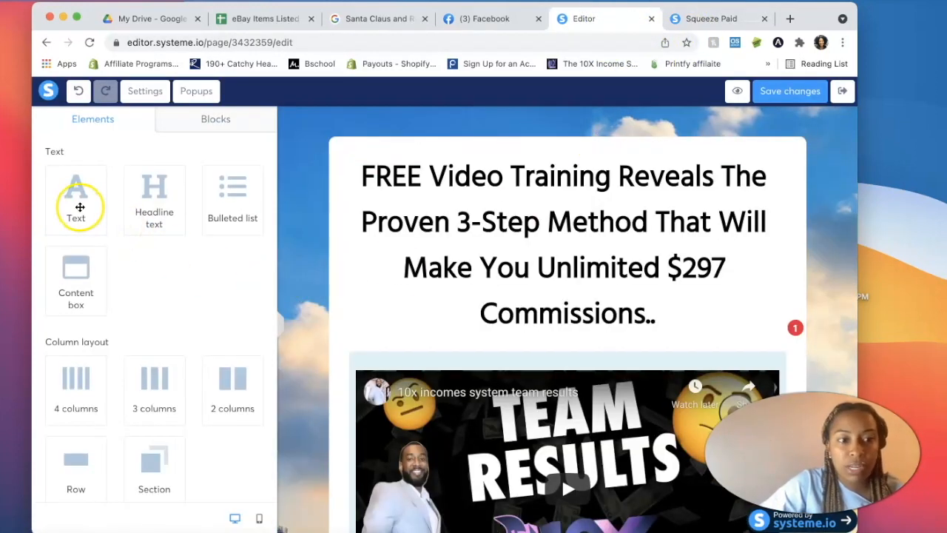
{"action": "left_click_drag", "start_coordinate": [79, 207], "coordinate": [519, 337]}
{"action": "left_click", "coordinate": [673, 407]}
{"action": "left_click_drag", "start_coordinate": [672, 407], "coordinate": [325, 348]}
{"action": "key", "text": "super+v"}
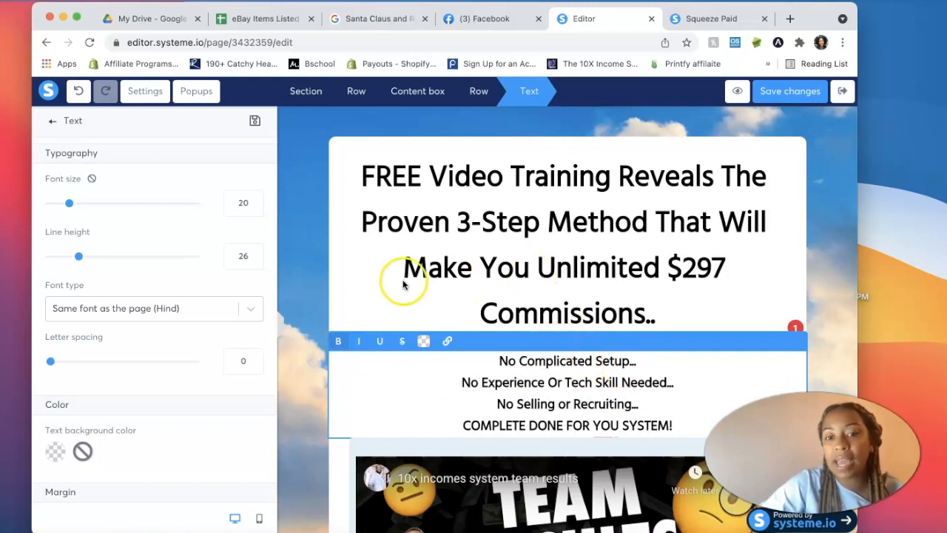
{"action": "left_click", "coordinate": [351, 306]}
Add a button between the four-line text and the video, and compare it with the squeeze page's WATCH VIDEO NOW button.
{"action": "scroll", "coordinate": [544, 281], "scroll_direction": "down", "scroll_amount": 3}
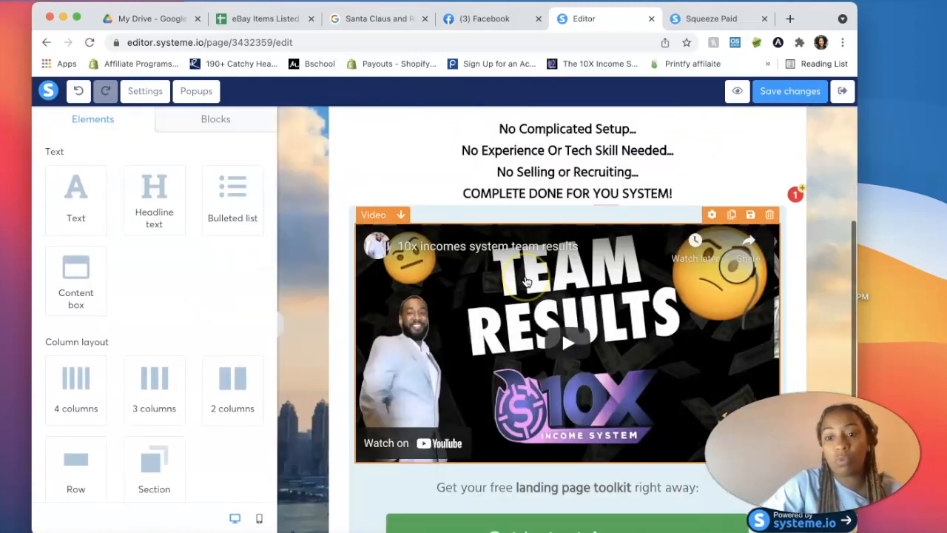
{"action": "scroll", "coordinate": [525, 280], "scroll_direction": "up", "scroll_amount": 2}
{"action": "scroll", "coordinate": [525, 279], "scroll_direction": "down", "scroll_amount": 3}
{"action": "scroll", "coordinate": [518, 279], "scroll_direction": "up", "scroll_amount": 3}
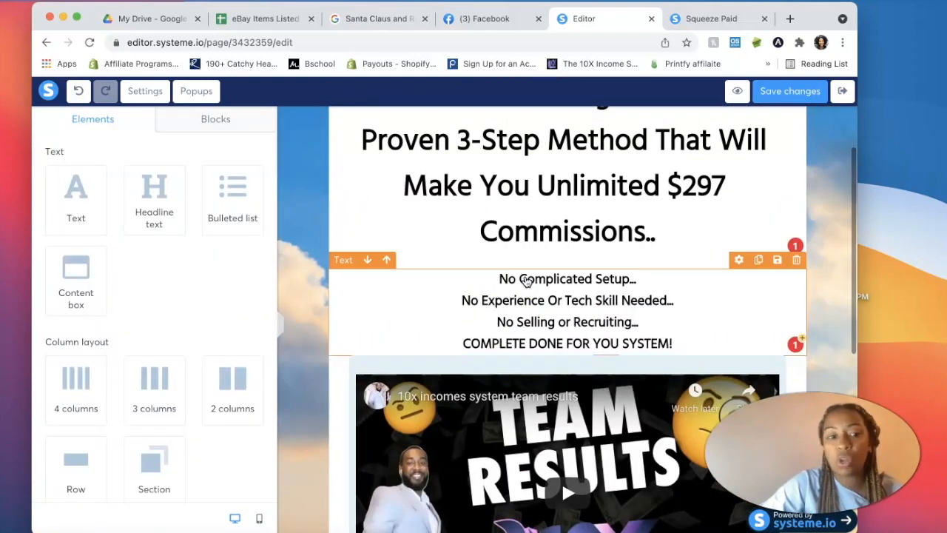
{"action": "scroll", "coordinate": [528, 296], "scroll_direction": "up", "scroll_amount": 1}
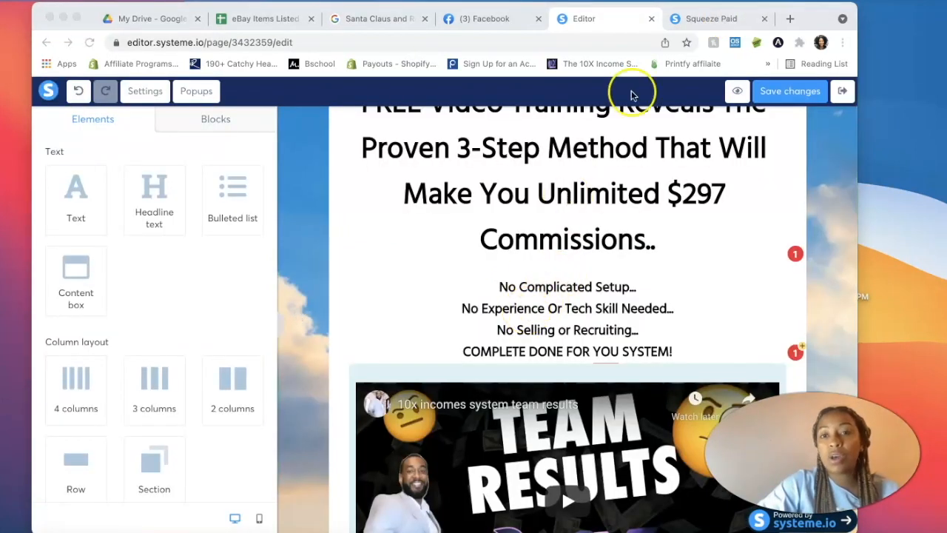
{"action": "scroll", "coordinate": [164, 296], "scroll_direction": "down", "scroll_amount": 6}
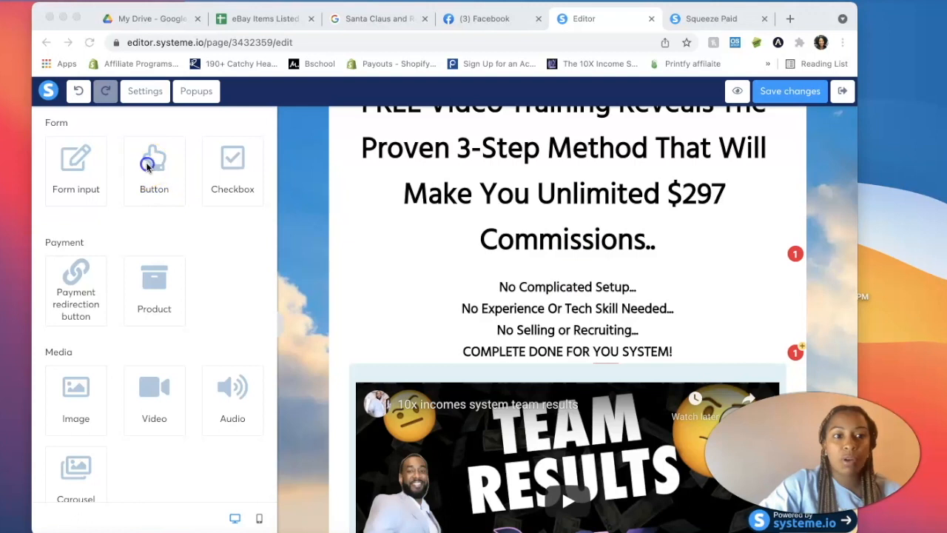
{"action": "left_click_drag", "start_coordinate": [174, 176], "coordinate": [545, 369]}
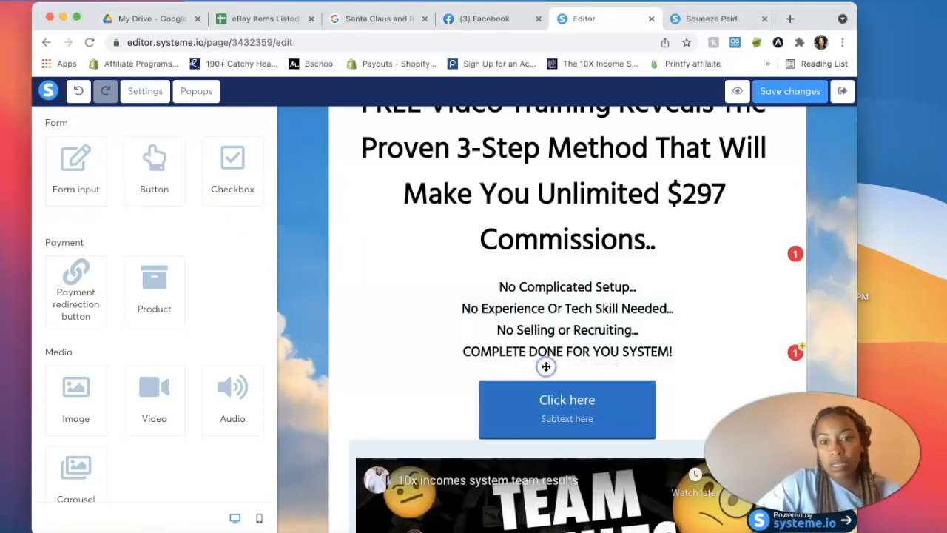
{"action": "left_click", "coordinate": [596, 403]}
{"action": "left_click", "coordinate": [710, 19]}
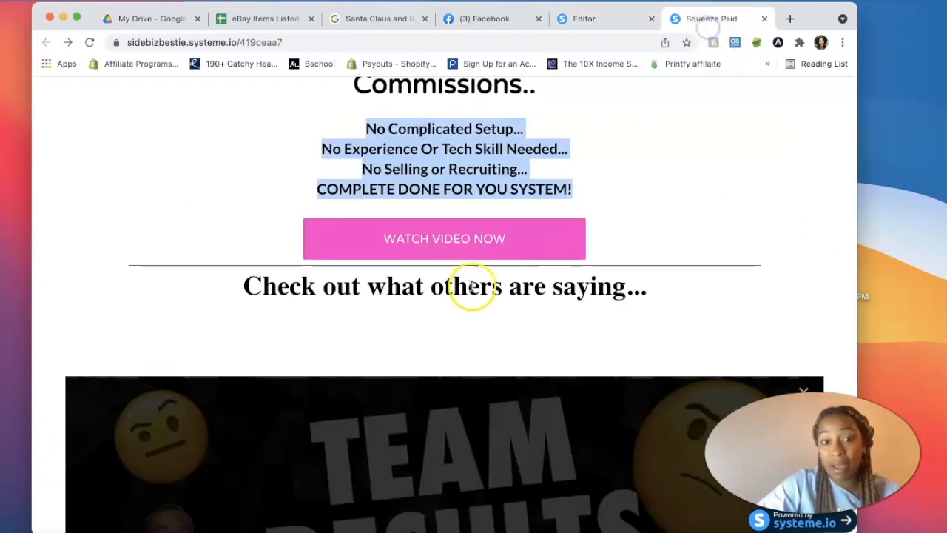
{"action": "left_click", "coordinate": [583, 20]}
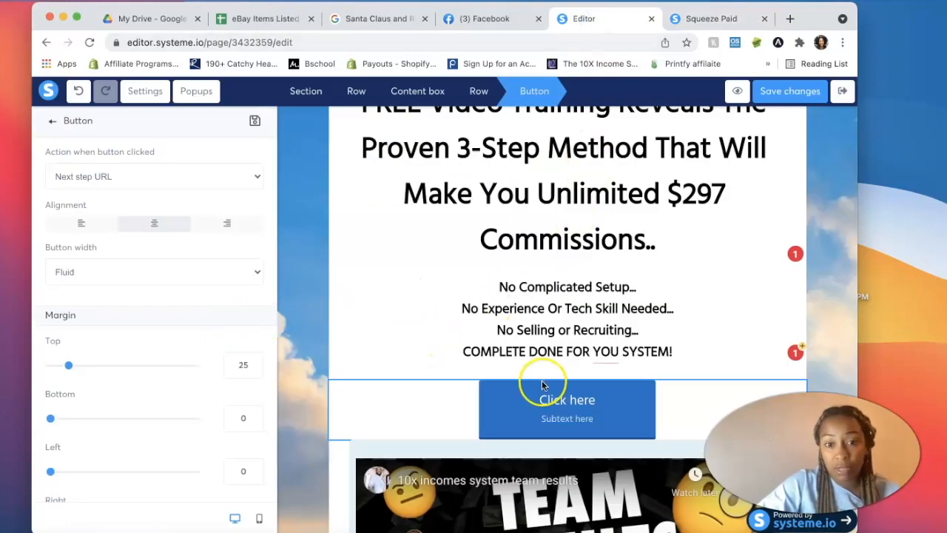
Set the background color of the new button above the video to bright red (FF0509).
{"action": "left_click", "coordinate": [538, 408]}
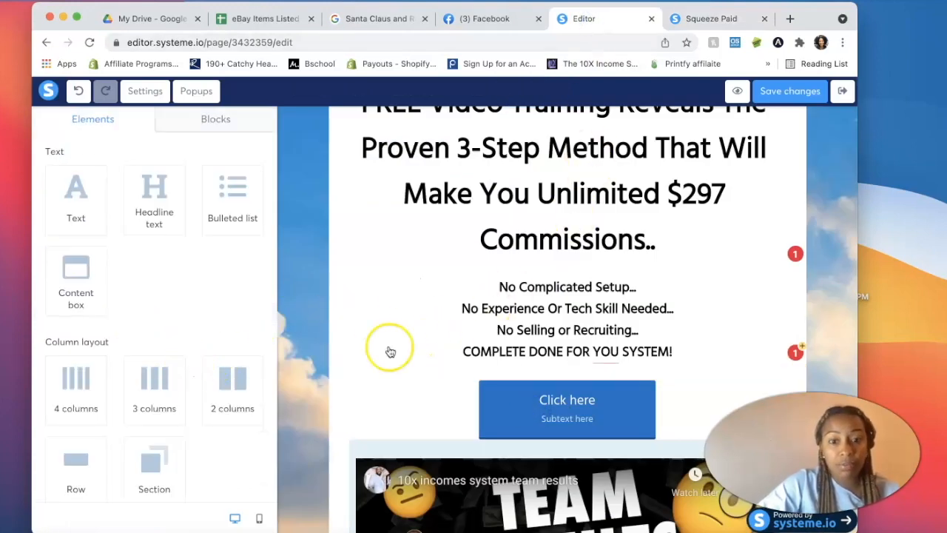
{"action": "left_click", "coordinate": [584, 415]}
{"action": "scroll", "coordinate": [177, 392], "scroll_direction": "down", "scroll_amount": 4}
{"action": "scroll", "coordinate": [178, 392], "scroll_direction": "down", "scroll_amount": 10}
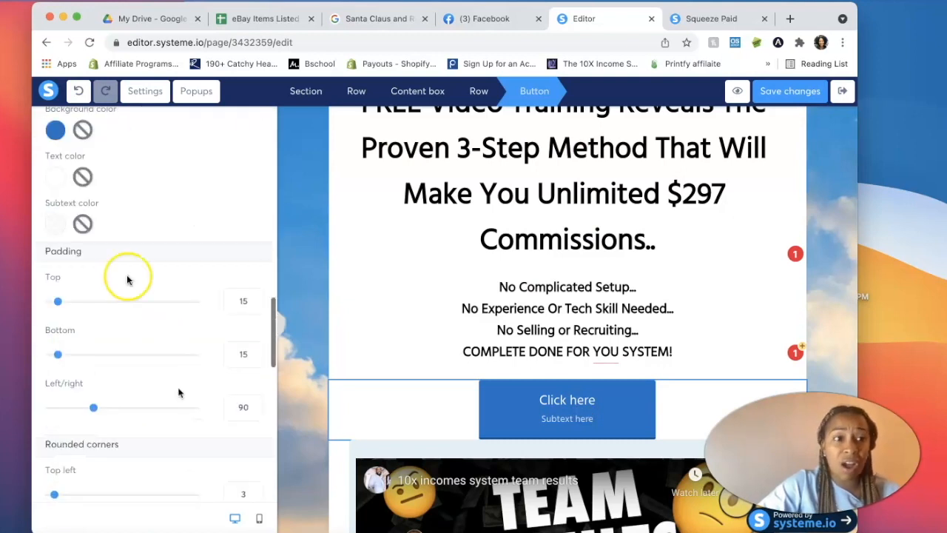
{"action": "scroll", "coordinate": [89, 237], "scroll_direction": "up", "scroll_amount": 2}
{"action": "left_click", "coordinate": [55, 215]}
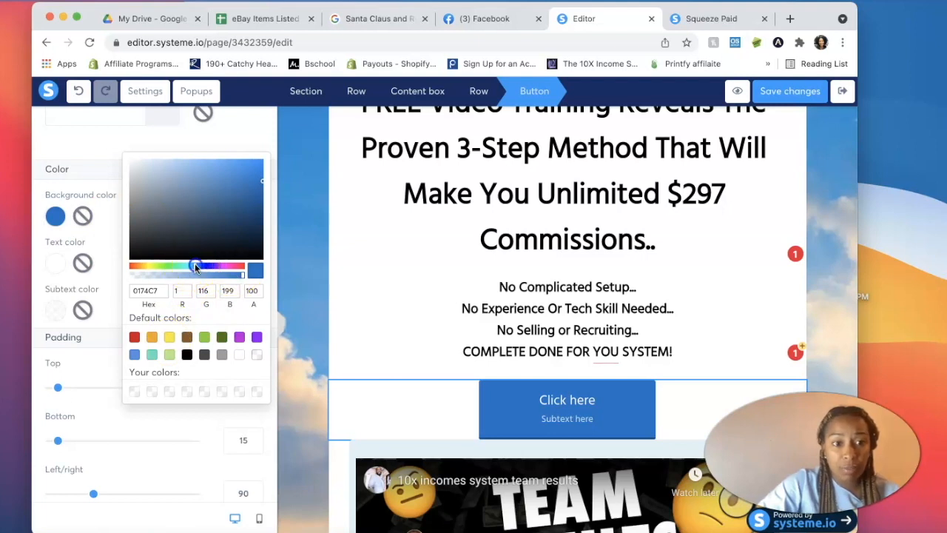
{"action": "left_click_drag", "start_coordinate": [259, 272], "coordinate": [243, 269]}
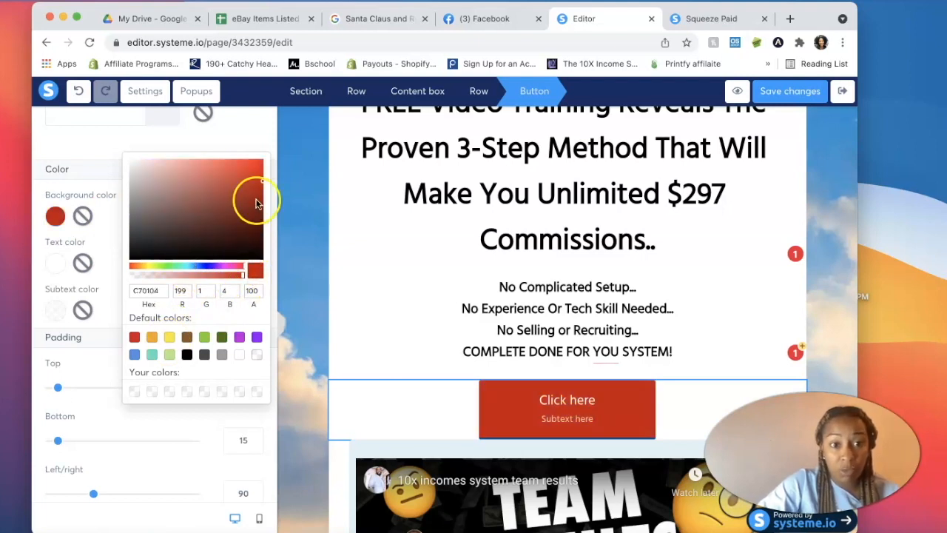
{"action": "left_click_drag", "start_coordinate": [263, 161], "coordinate": [261, 142]}
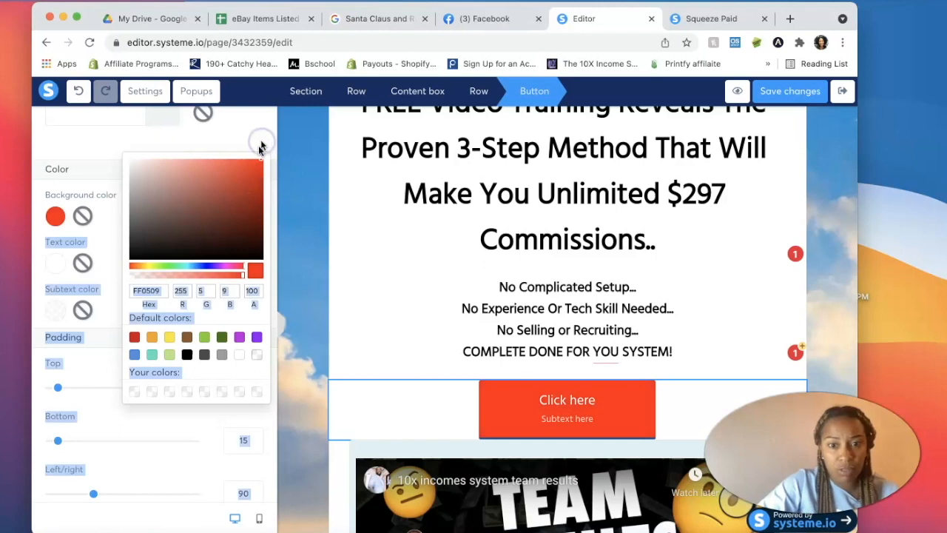
{"action": "left_click", "coordinate": [84, 311]}
Look through the red button's settings and the available elements for a way to edit the button's label.
{"action": "scroll", "coordinate": [130, 382], "scroll_direction": "down", "scroll_amount": 10}
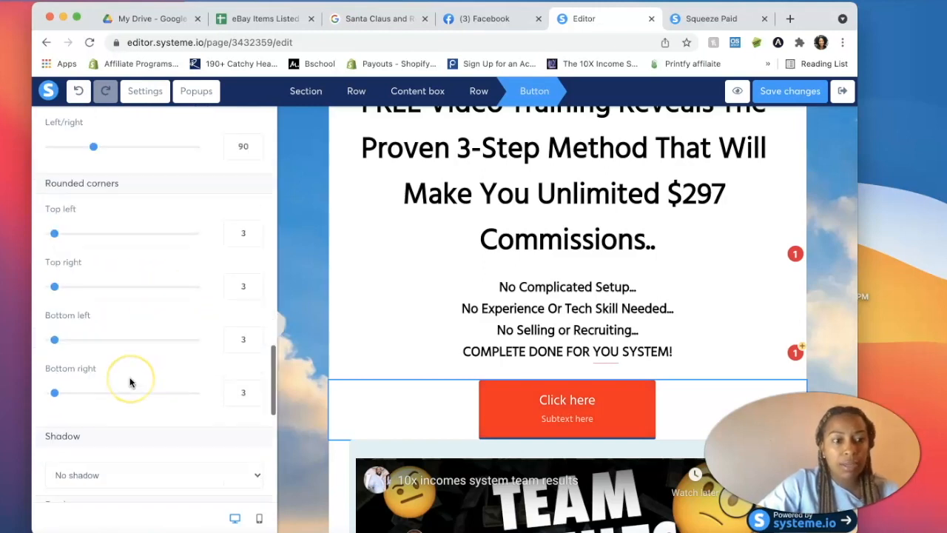
{"action": "scroll", "coordinate": [129, 382], "scroll_direction": "up", "scroll_amount": 3}
{"action": "scroll", "coordinate": [130, 381], "scroll_direction": "up", "scroll_amount": 8}
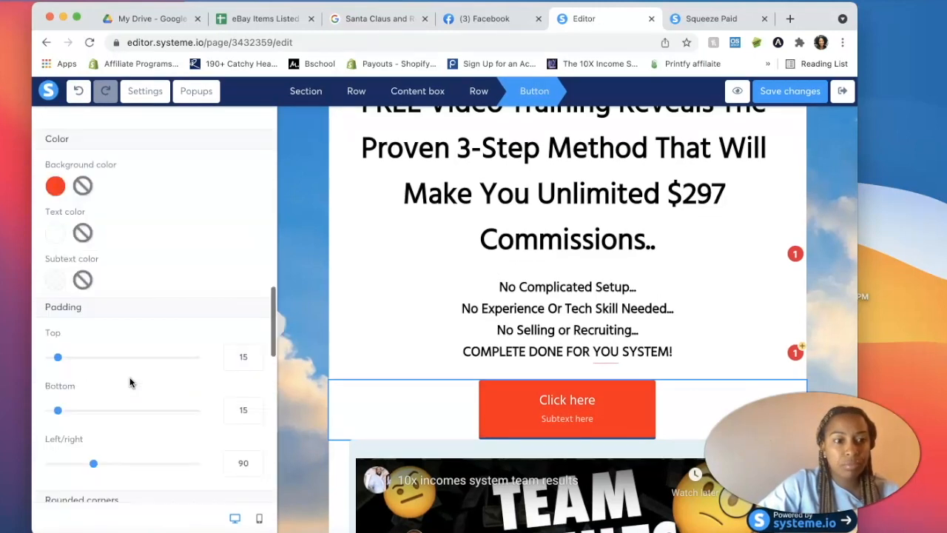
{"action": "scroll", "coordinate": [129, 382], "scroll_direction": "up", "scroll_amount": 10}
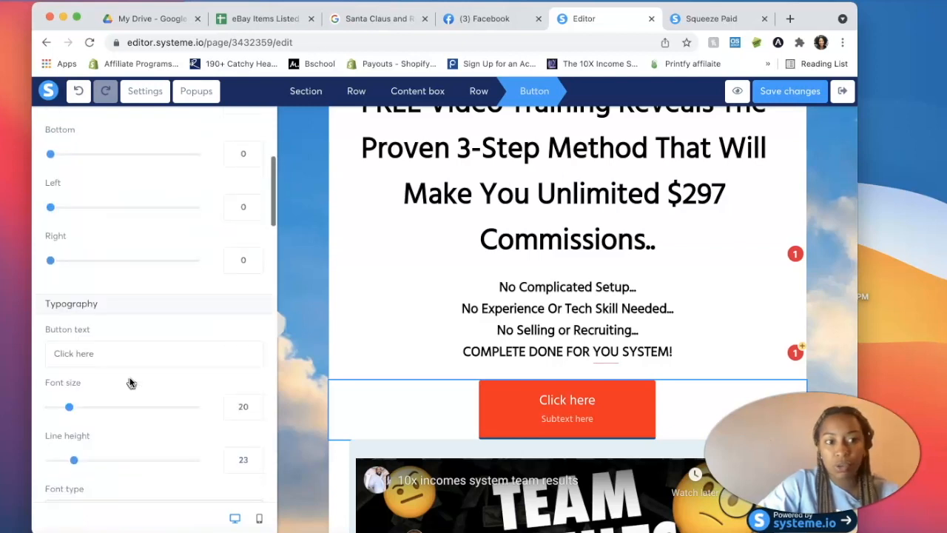
{"action": "left_click", "coordinate": [570, 410]}
{"action": "left_click", "coordinate": [568, 403]}
{"action": "left_click", "coordinate": [567, 399]}
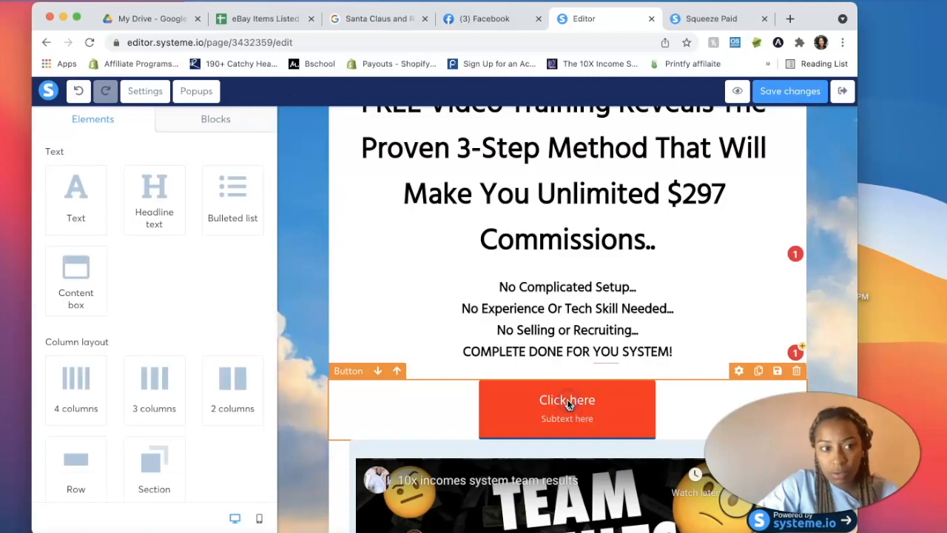
{"action": "left_click", "coordinate": [567, 399]}
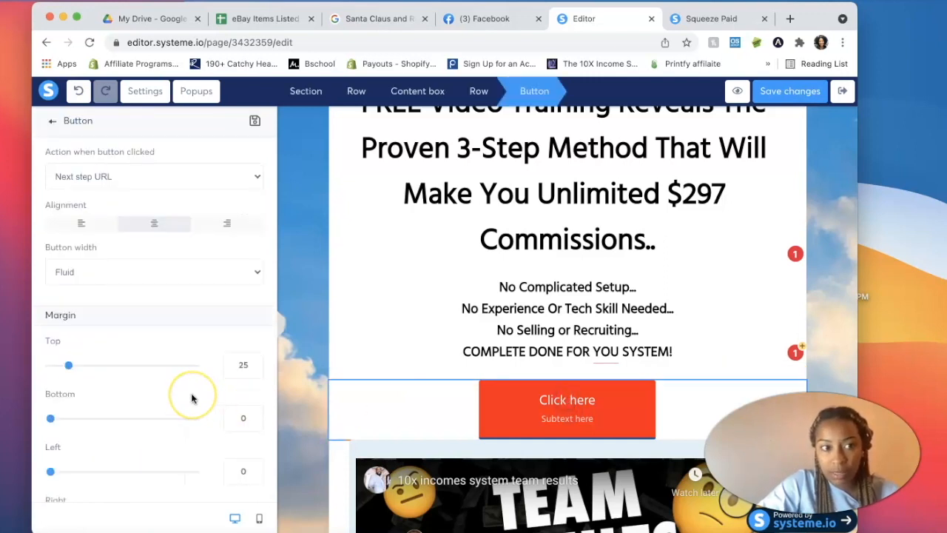
{"action": "scroll", "coordinate": [191, 398], "scroll_direction": "down", "scroll_amount": 15}
{"action": "scroll", "coordinate": [191, 398], "scroll_direction": "up", "scroll_amount": 10}
{"action": "left_click", "coordinate": [582, 405]}
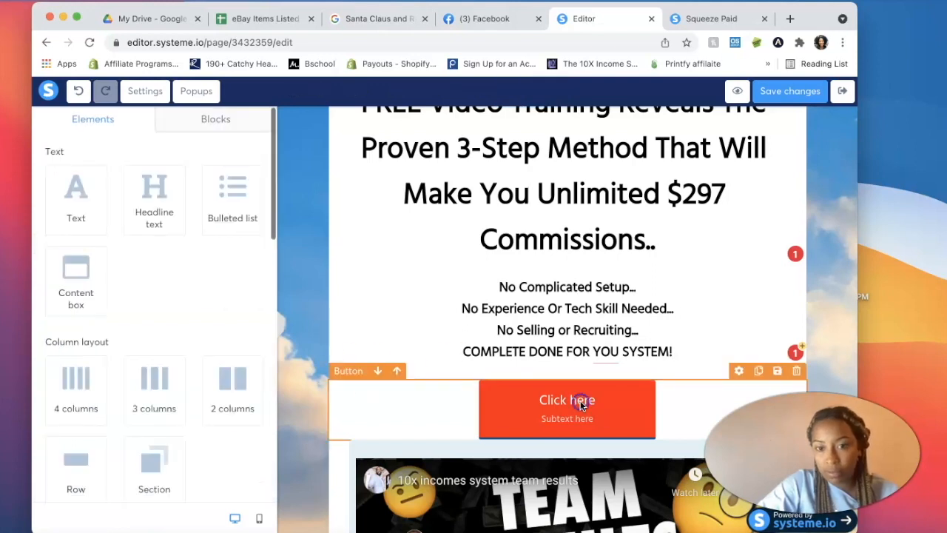
{"action": "left_click", "coordinate": [581, 407]}
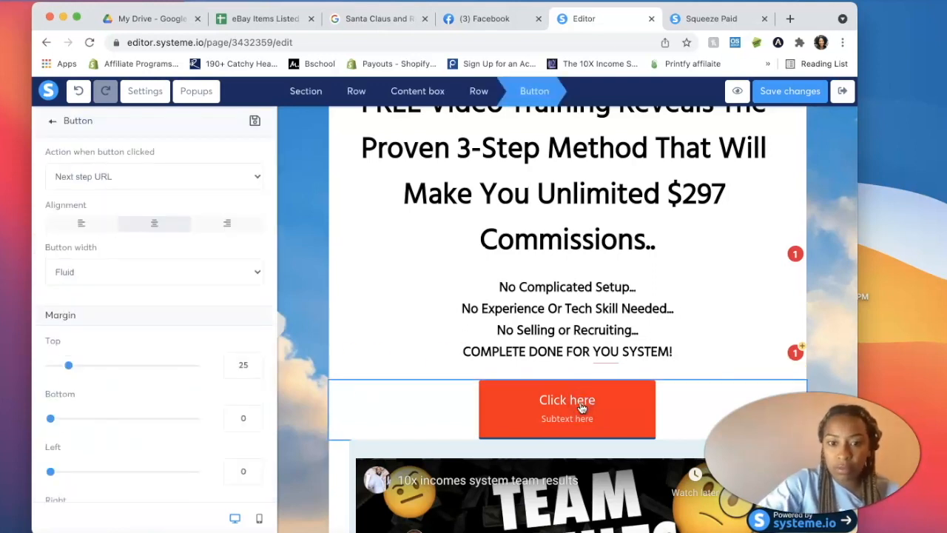
{"action": "left_click", "coordinate": [582, 407]}
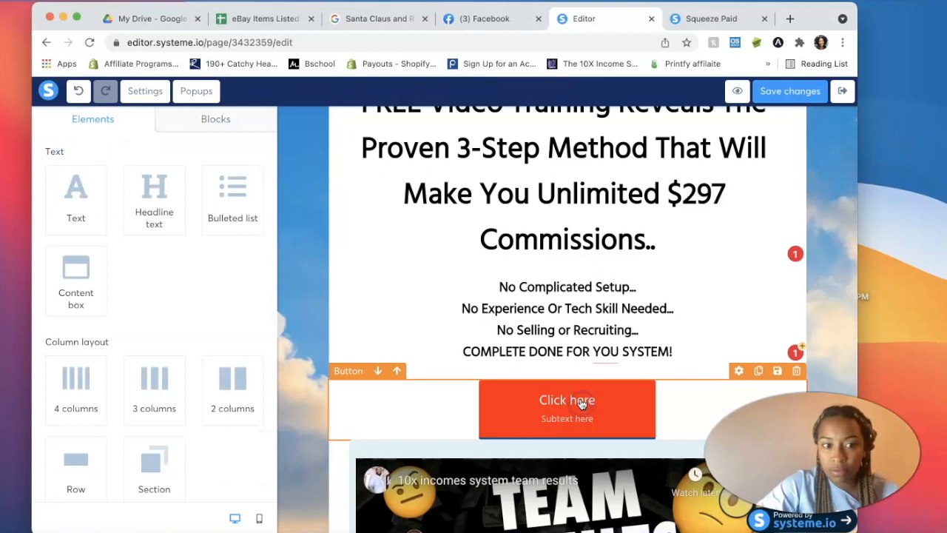
{"action": "scroll", "coordinate": [116, 407], "scroll_direction": "down", "scroll_amount": 10}
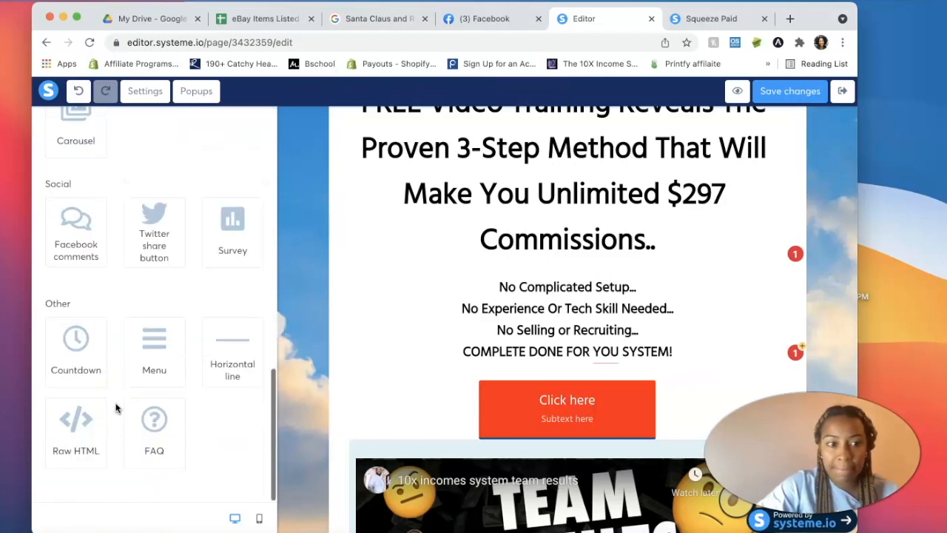
{"action": "scroll", "coordinate": [116, 407], "scroll_direction": "up", "scroll_amount": 10}
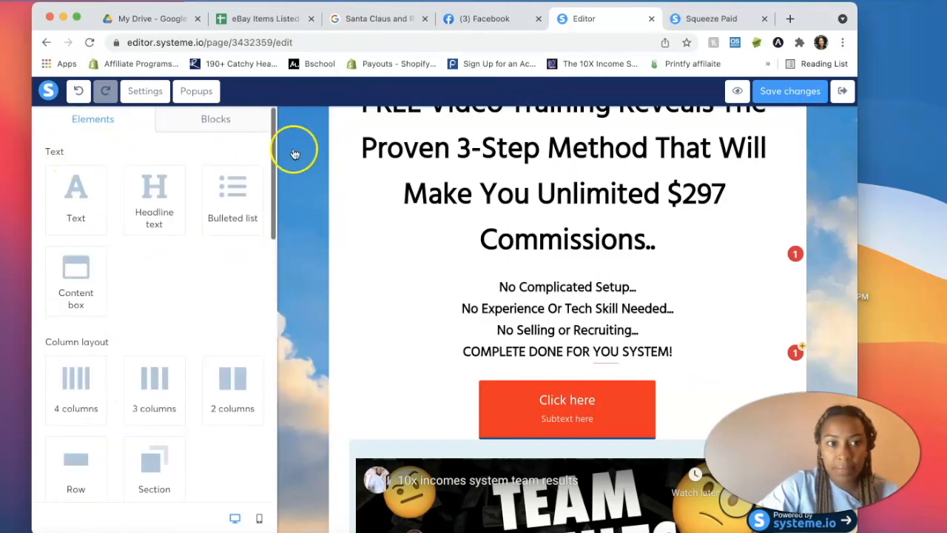
Replace the red button's text with "Watch Video" and check it against the button on the squeeze page.
{"action": "left_click", "coordinate": [567, 405]}
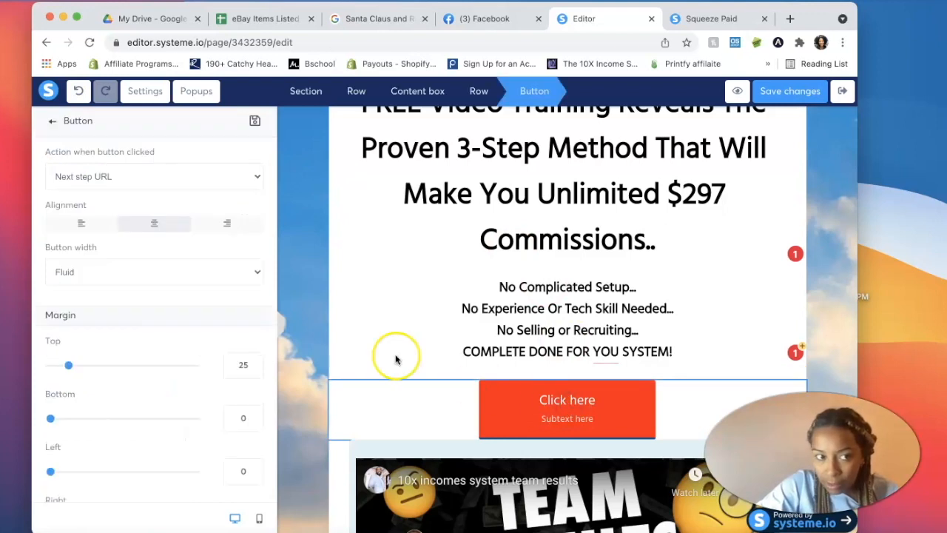
{"action": "scroll", "coordinate": [153, 392], "scroll_direction": "down", "scroll_amount": 10}
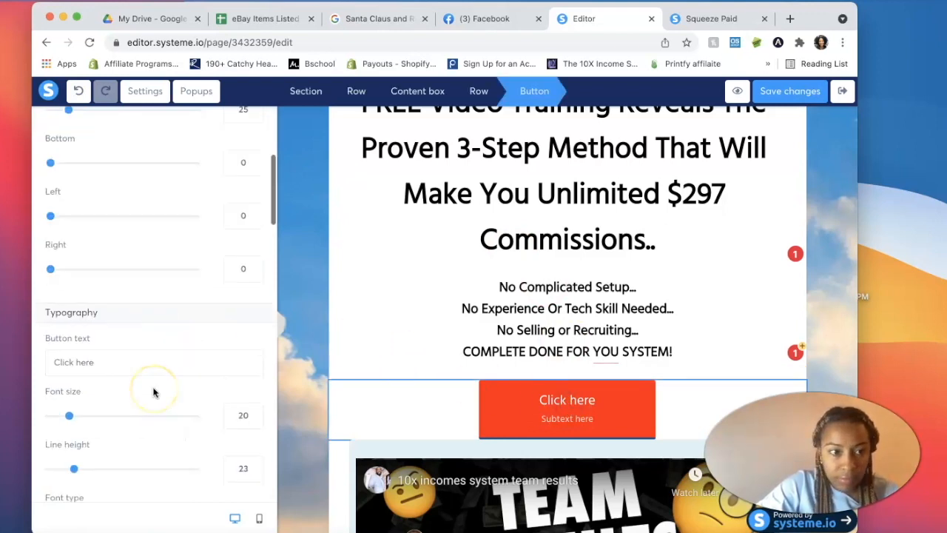
{"action": "scroll", "coordinate": [153, 370], "scroll_direction": "up", "scroll_amount": 1}
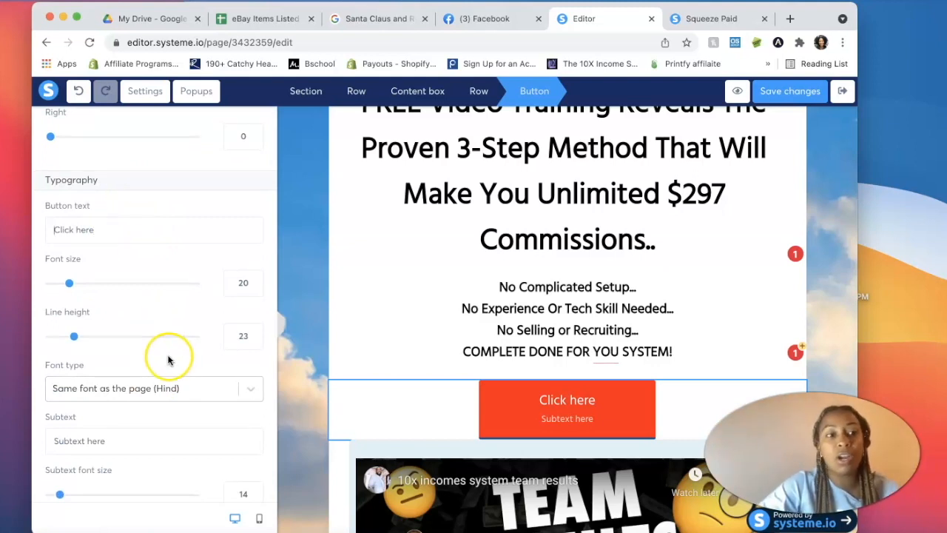
{"action": "key", "text": "super+a"}
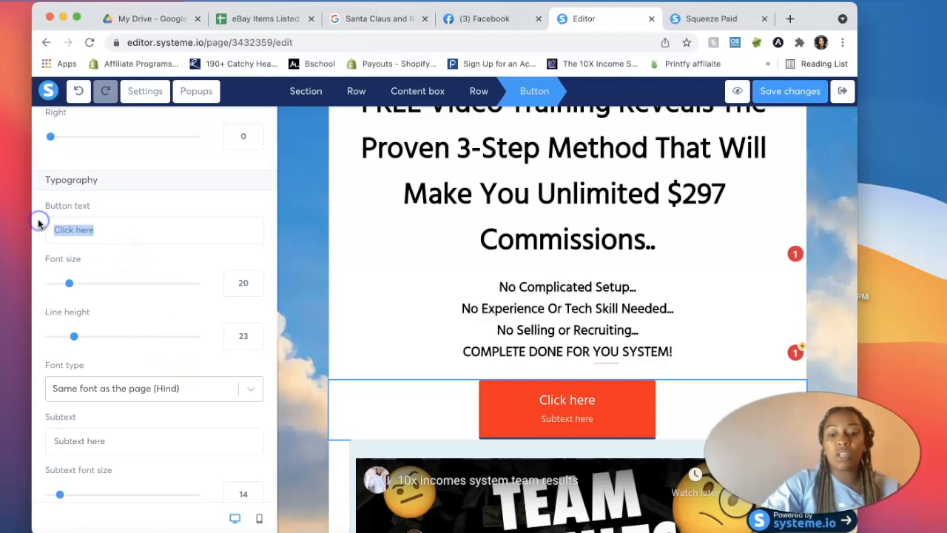
{"action": "key", "text": "BackSpace"}
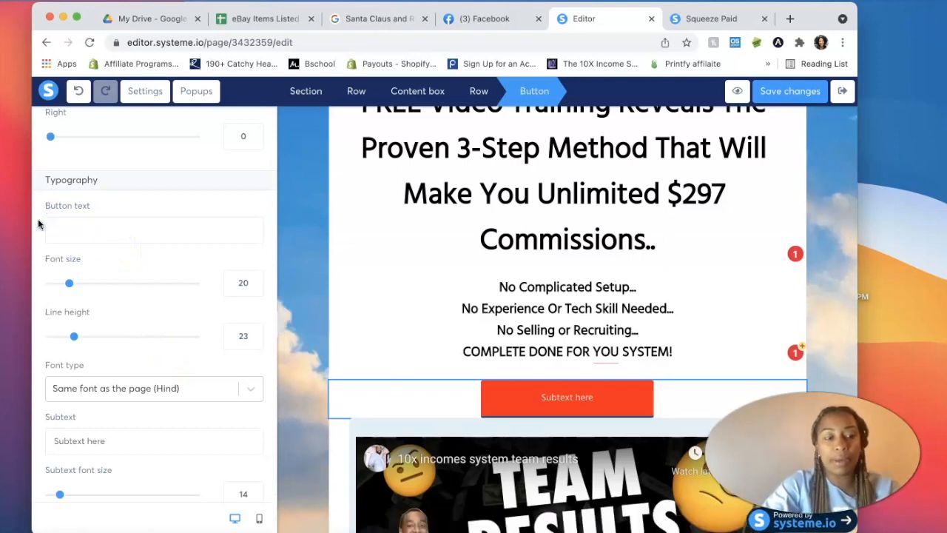
{"action": "type", "text": "Watch Video"}
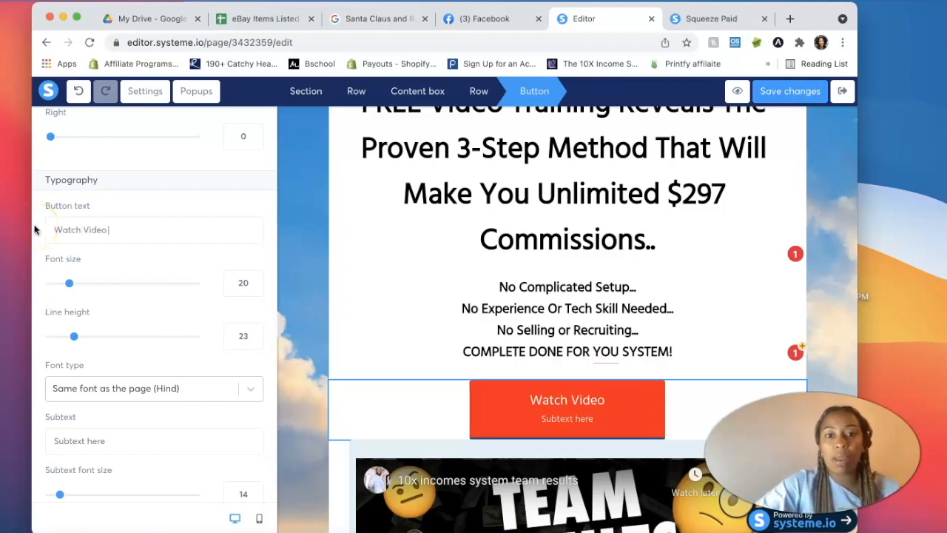
{"action": "left_click", "coordinate": [710, 20]}
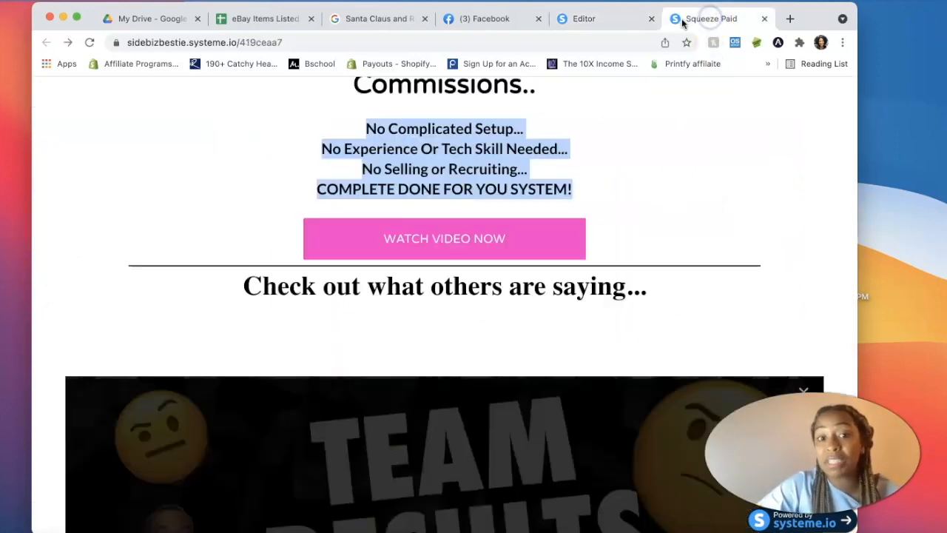
{"action": "left_click", "coordinate": [580, 20]}
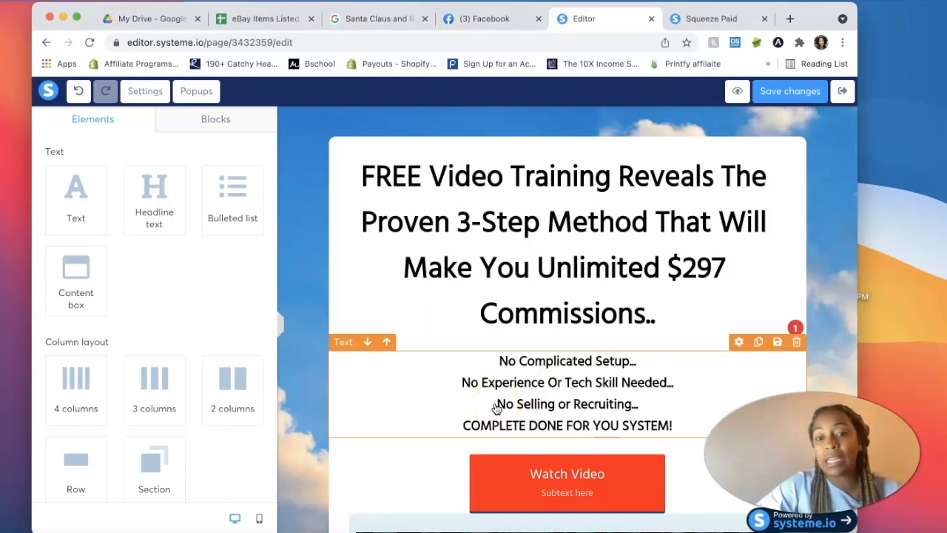
Delete the placeholder subtext from the Watch Video button.
{"action": "scroll", "coordinate": [496, 406], "scroll_direction": "down", "scroll_amount": 3}
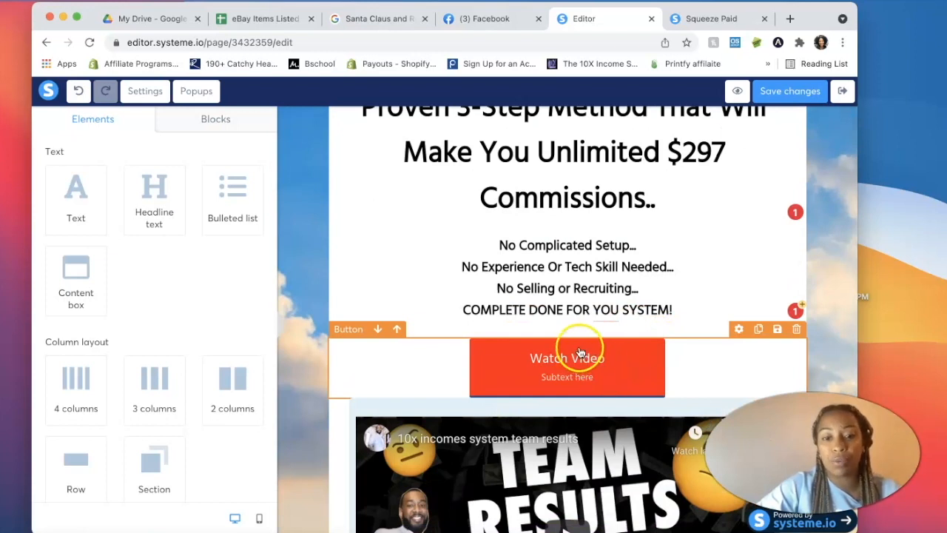
{"action": "left_click", "coordinate": [575, 380]}
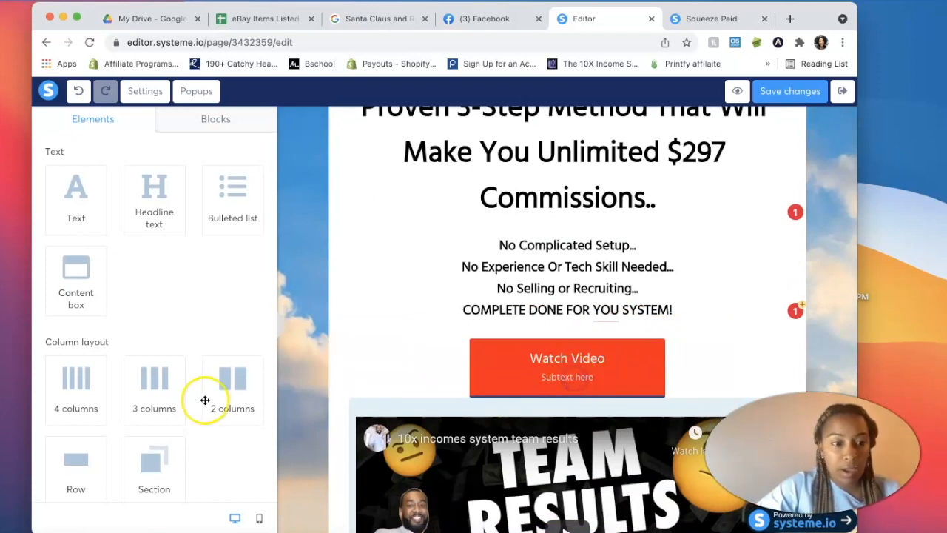
{"action": "left_click", "coordinate": [567, 370]}
{"action": "scroll", "coordinate": [179, 467], "scroll_direction": "down", "scroll_amount": 5}
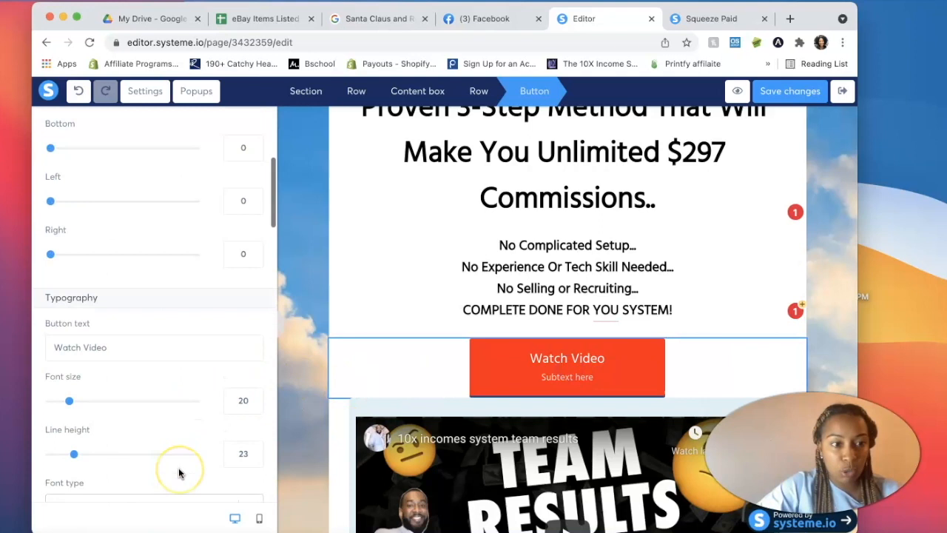
{"action": "scroll", "coordinate": [178, 468], "scroll_direction": "down", "scroll_amount": 4}
{"action": "scroll", "coordinate": [178, 467], "scroll_direction": "up", "scroll_amount": 4}
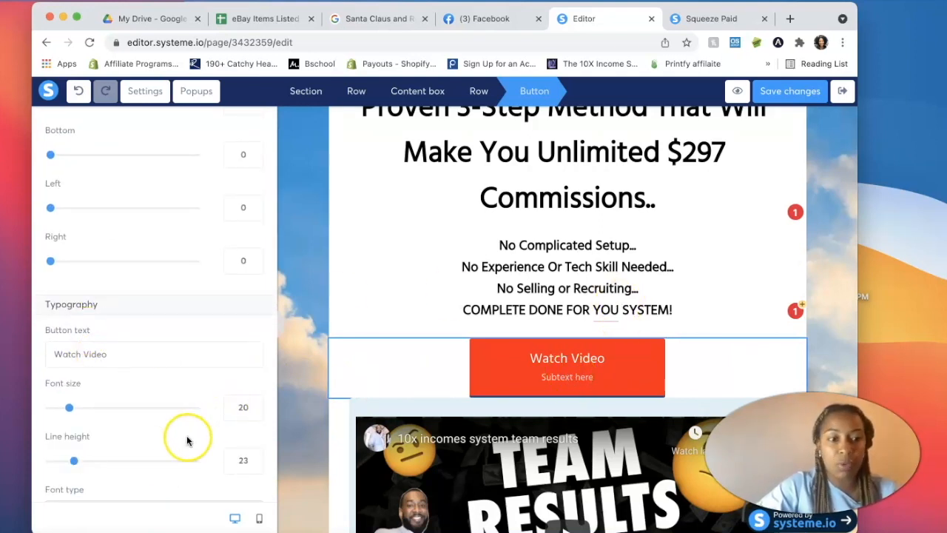
{"action": "scroll", "coordinate": [186, 437], "scroll_direction": "down", "scroll_amount": 5}
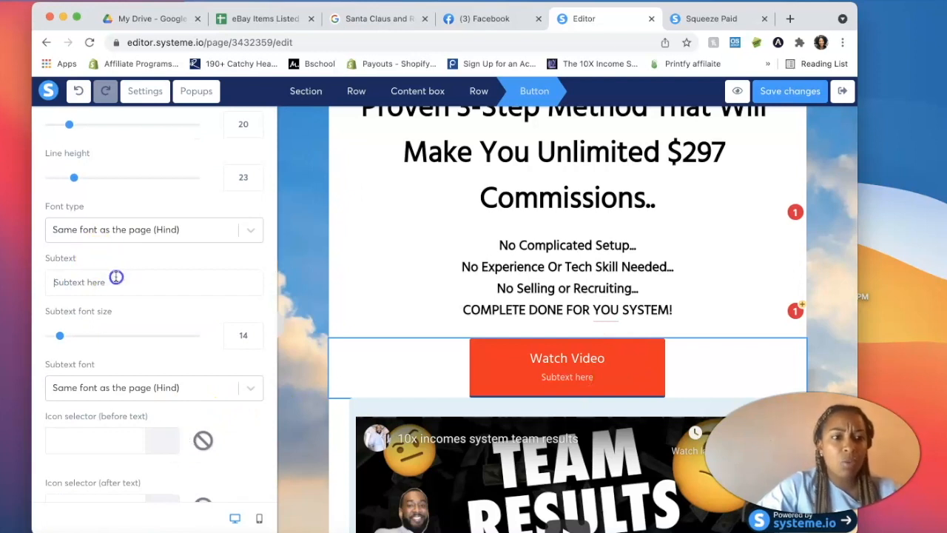
{"action": "left_click_drag", "start_coordinate": [37, 280], "coordinate": [139, 295]}
{"action": "key", "text": "BackSpace"}
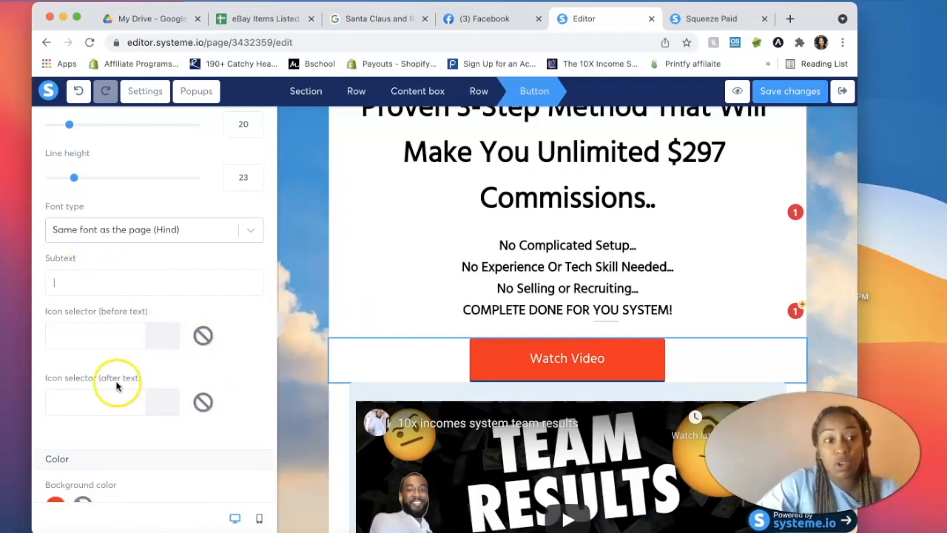
Set the Watch Video button's click action to Open URL and make its url field ready for entry.
{"action": "scroll", "coordinate": [110, 377], "scroll_direction": "down", "scroll_amount": 6}
{"action": "scroll", "coordinate": [109, 377], "scroll_direction": "up", "scroll_amount": 12}
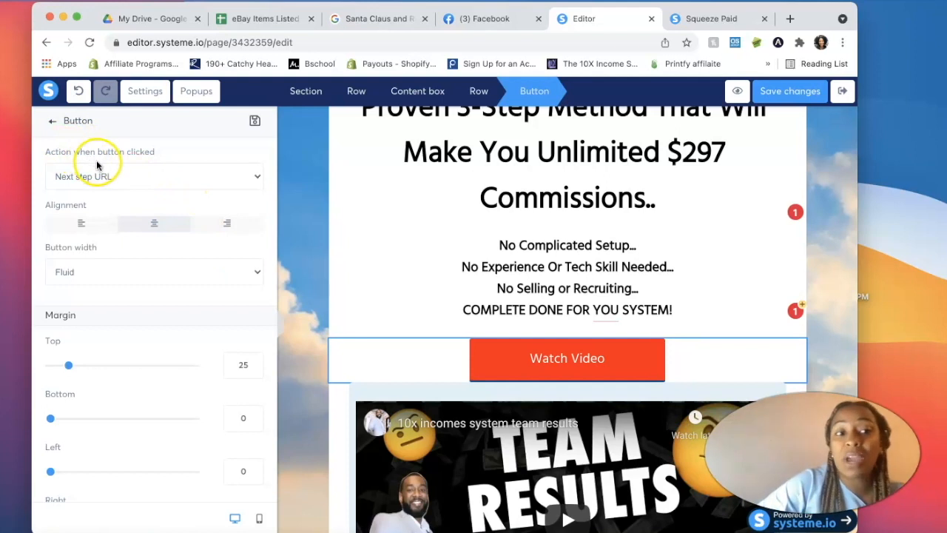
{"action": "left_click", "coordinate": [166, 186]}
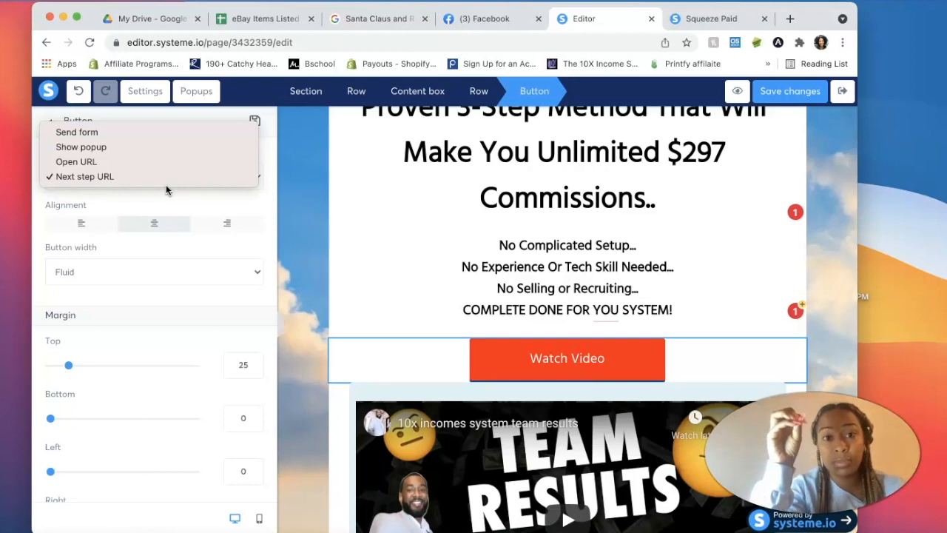
{"action": "left_click", "coordinate": [112, 163]}
{"action": "left_click", "coordinate": [80, 235]}
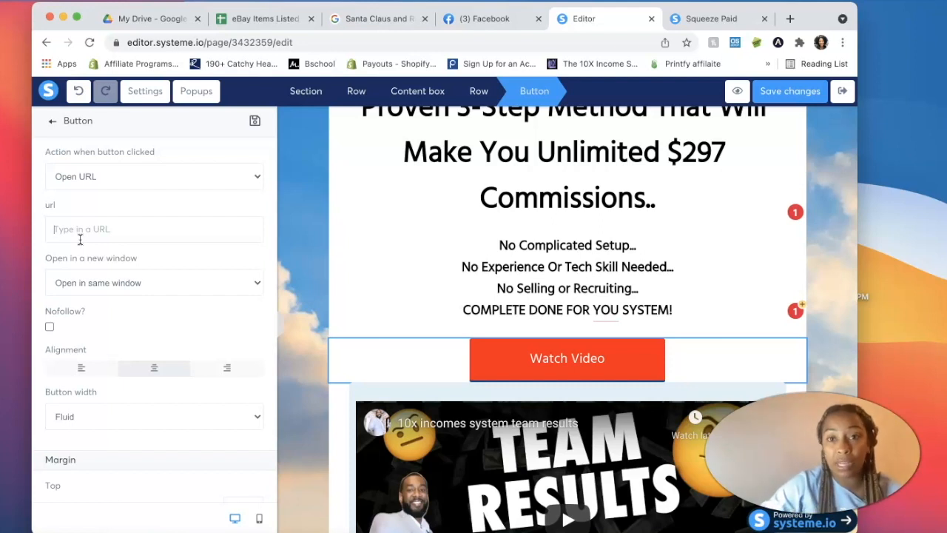
Follow the squeeze page's WATCH VIDEO NOW button, copy the address of the opt-in page it opens, and return to the editor.
{"action": "left_click", "coordinate": [710, 18]}
{"action": "left_click", "coordinate": [464, 240]}
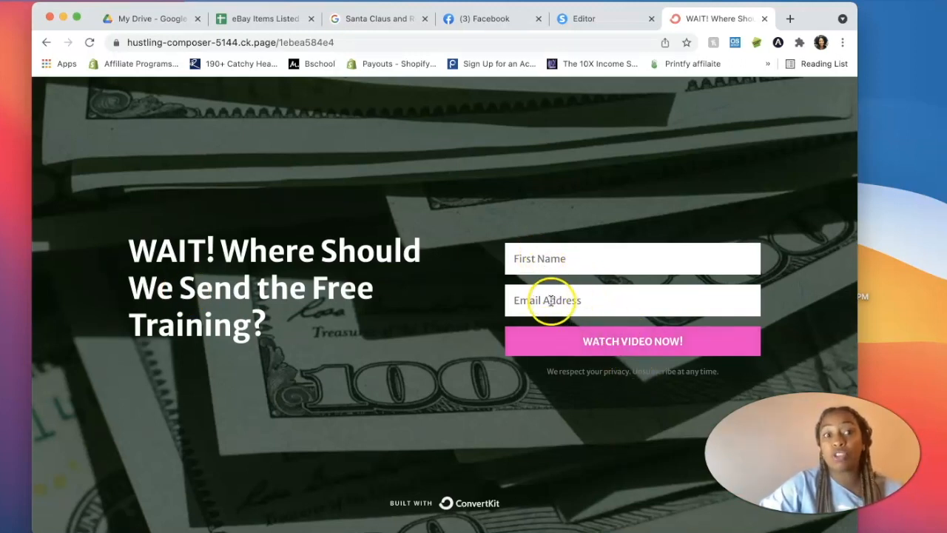
{"action": "left_click", "coordinate": [363, 42]}
{"action": "key", "text": "super+c"}
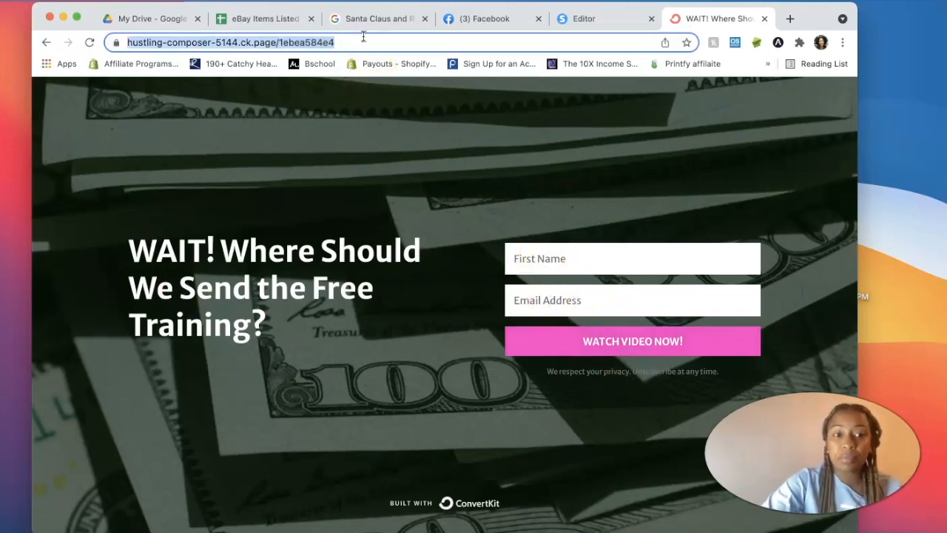
{"action": "left_click", "coordinate": [592, 18]}
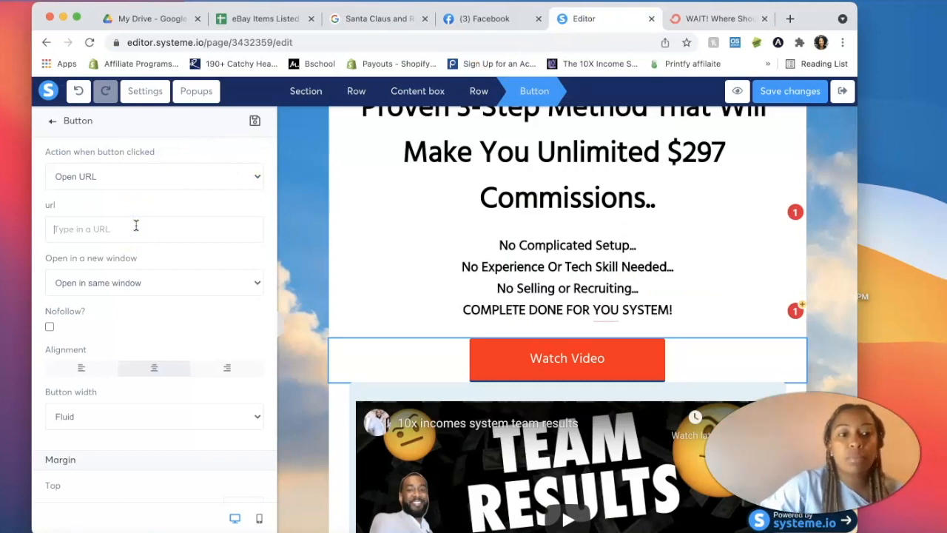
Paste the copied opt-in page address as the Watch Video button's URL.
{"action": "key", "text": "super+v"}
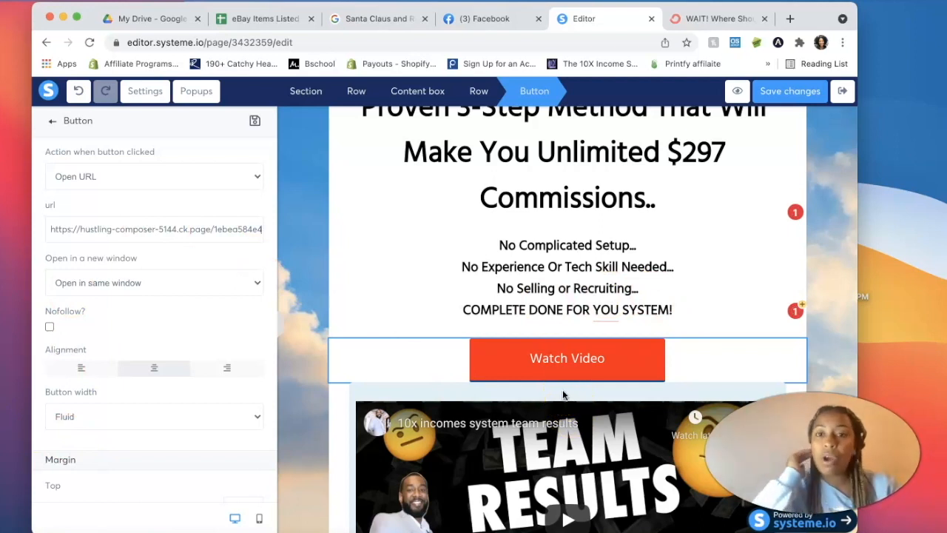
Go to the opt-in page, fill in the first name and email address, and submit the form.
{"action": "left_click", "coordinate": [687, 22]}
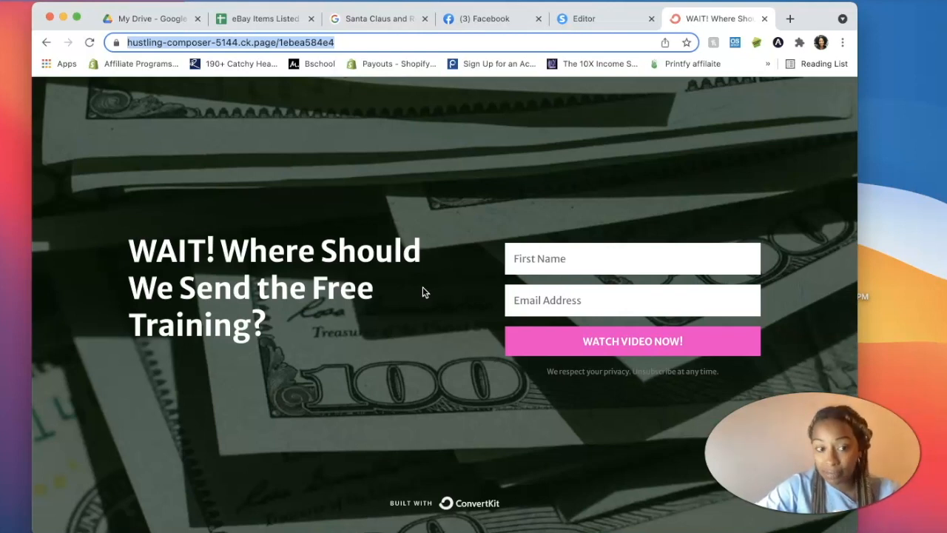
{"action": "left_click", "coordinate": [550, 247]}
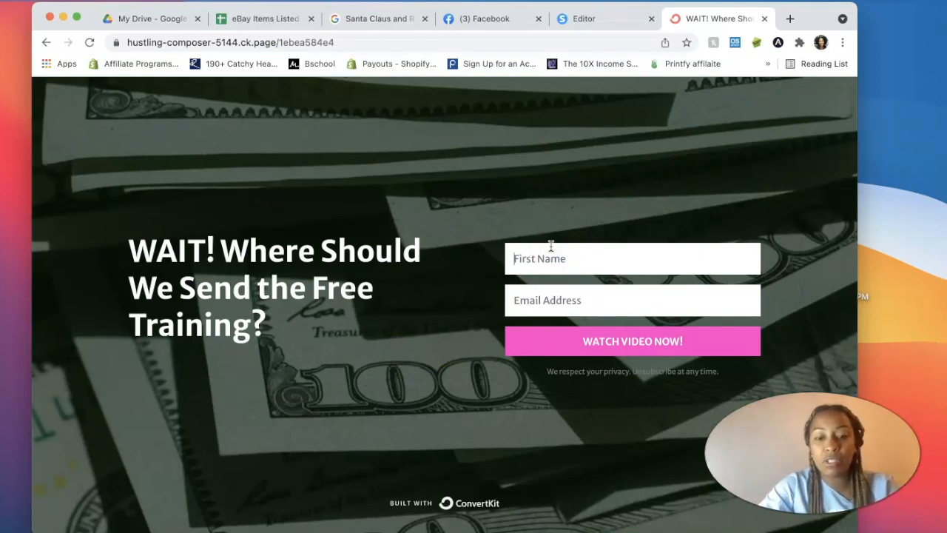
{"action": "type", "text": "eliza"}
{"action": "key", "text": "Tab"}
{"action": "type", "text": "el"}
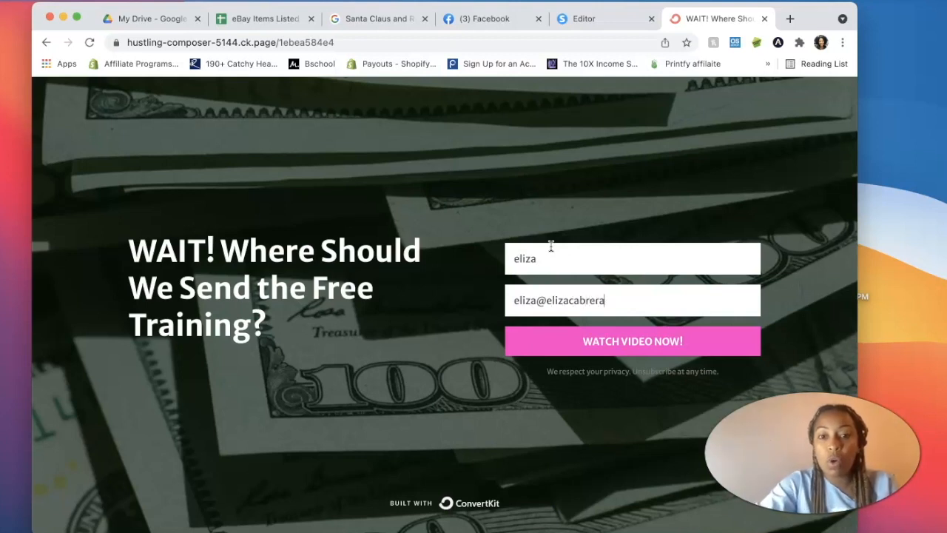
{"action": "left_click", "coordinate": [664, 348]}
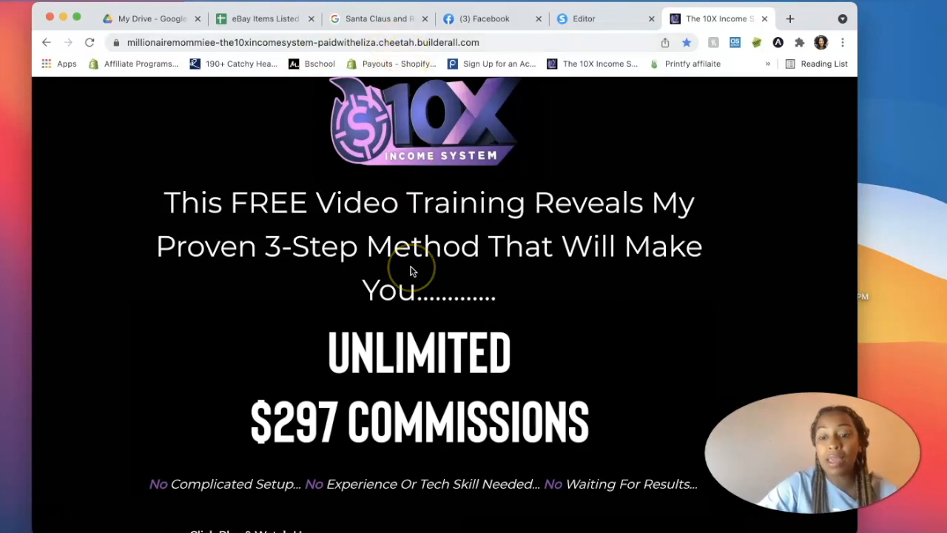
Look through the 10X Income System sales page, including its video, benefits list and price offer.
{"action": "scroll", "coordinate": [412, 271], "scroll_direction": "down", "scroll_amount": 20}
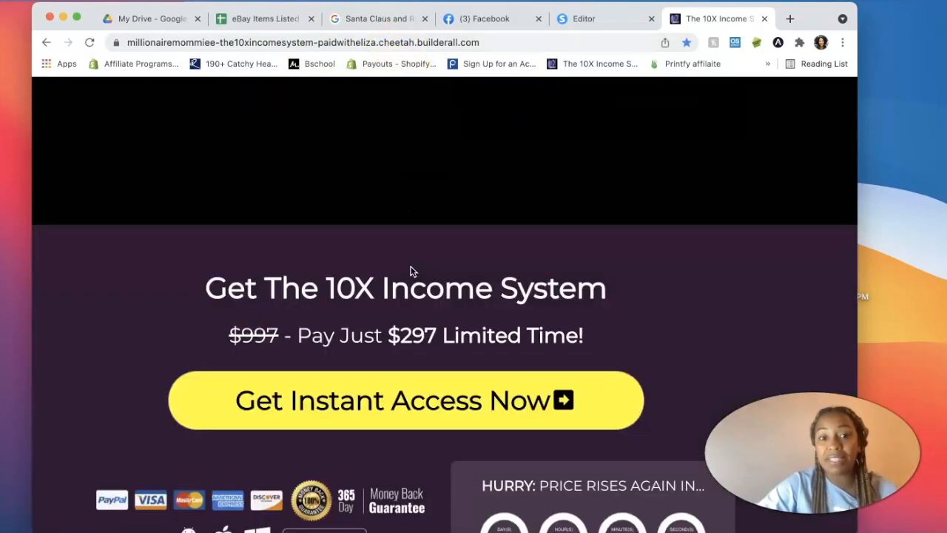
{"action": "scroll", "coordinate": [412, 271], "scroll_direction": "up", "scroll_amount": 10}
{"action": "scroll", "coordinate": [412, 272], "scroll_direction": "up", "scroll_amount": 15}
{"action": "scroll", "coordinate": [412, 272], "scroll_direction": "down", "scroll_amount": 13}
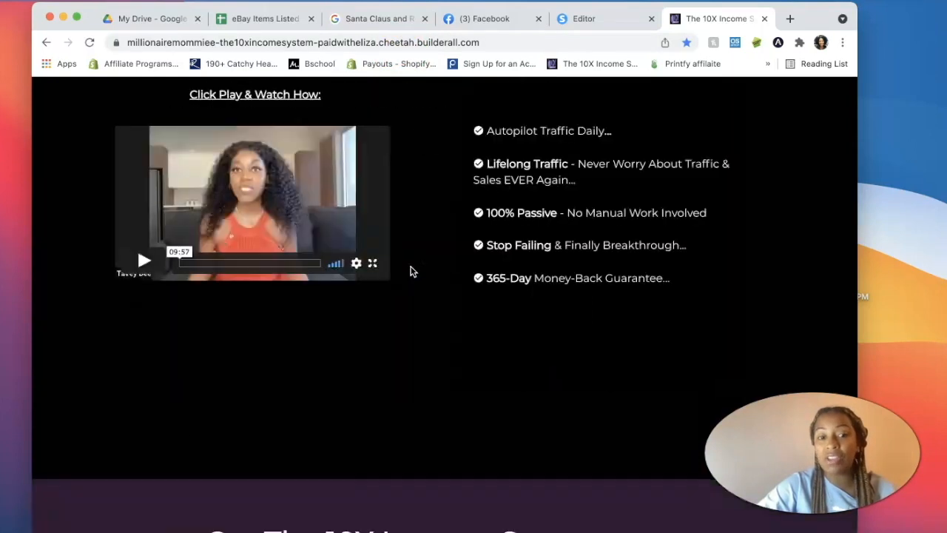
{"action": "scroll", "coordinate": [460, 322], "scroll_direction": "up", "scroll_amount": 5}
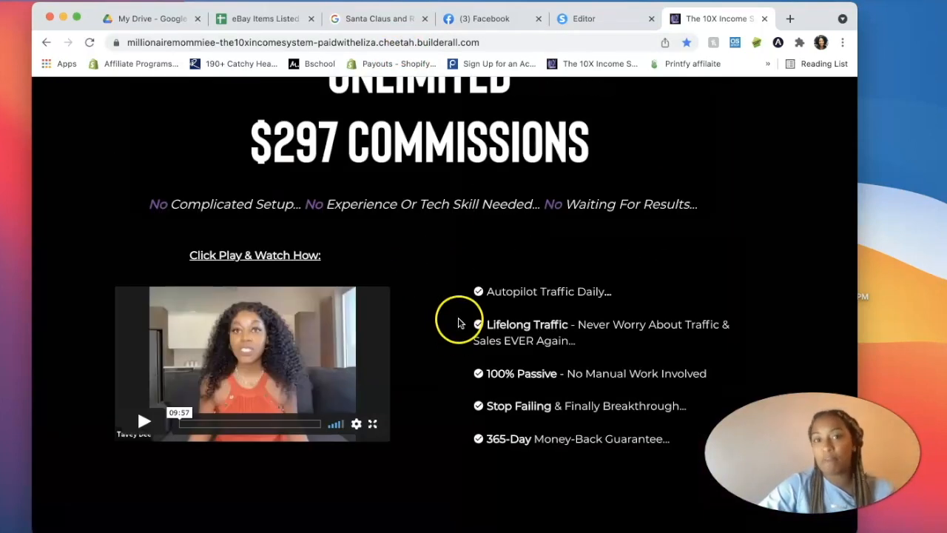
Return to the editor and review the page from the headline to the Get Instant Access button.
{"action": "left_click", "coordinate": [573, 26]}
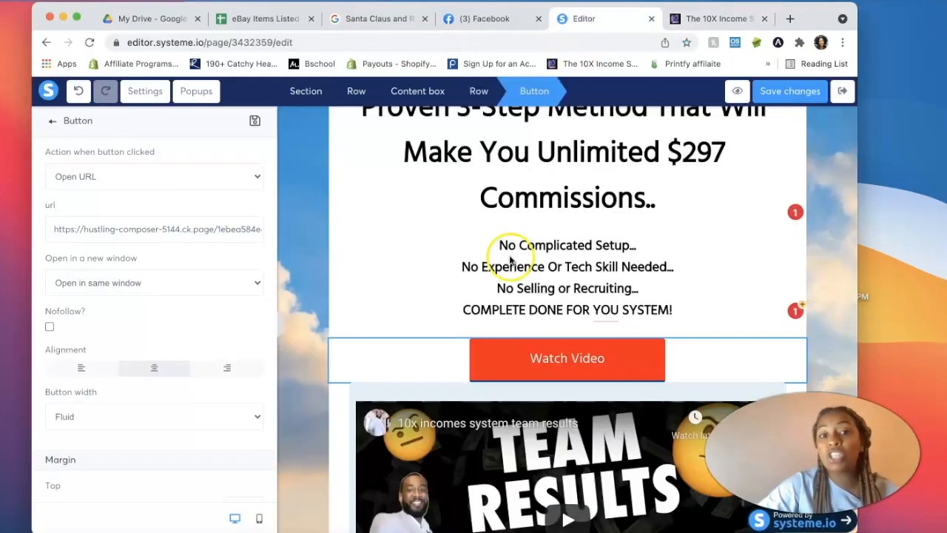
{"action": "left_click", "coordinate": [315, 307]}
{"action": "scroll", "coordinate": [315, 307], "scroll_direction": "up", "scroll_amount": 2}
{"action": "scroll", "coordinate": [315, 310], "scroll_direction": "down", "scroll_amount": 5}
{"action": "scroll", "coordinate": [315, 312], "scroll_direction": "down", "scroll_amount": 6}
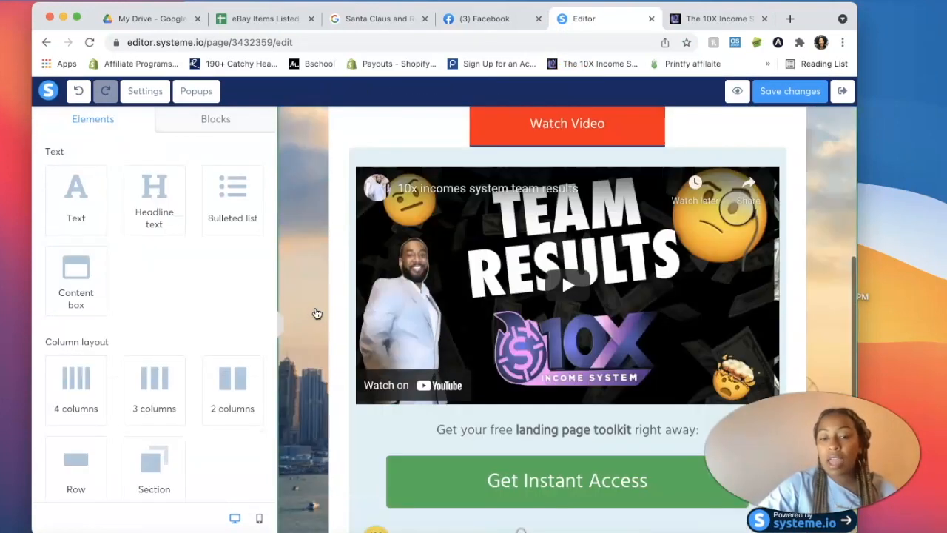
{"action": "scroll", "coordinate": [316, 313], "scroll_direction": "up", "scroll_amount": 10}
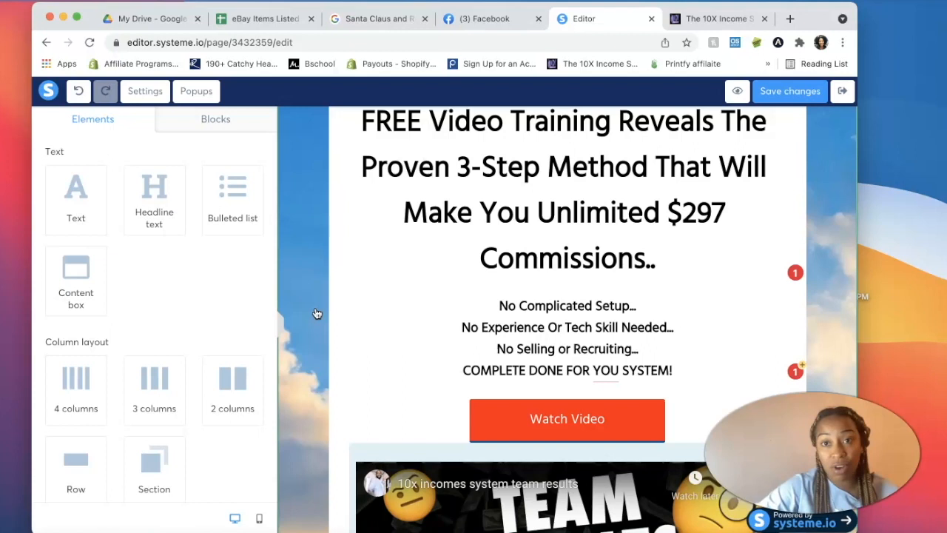
{"action": "left_click", "coordinate": [550, 148]}
{"action": "left_click", "coordinate": [354, 327]}
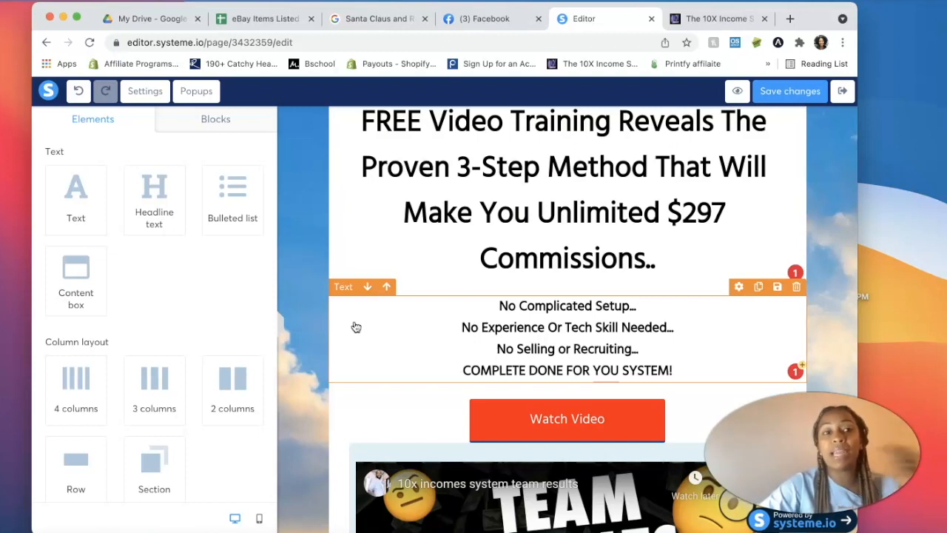
Try Send form as the Watch Video button's click action, check its redirect options, and restore Open URL.
{"action": "left_click", "coordinate": [549, 431]}
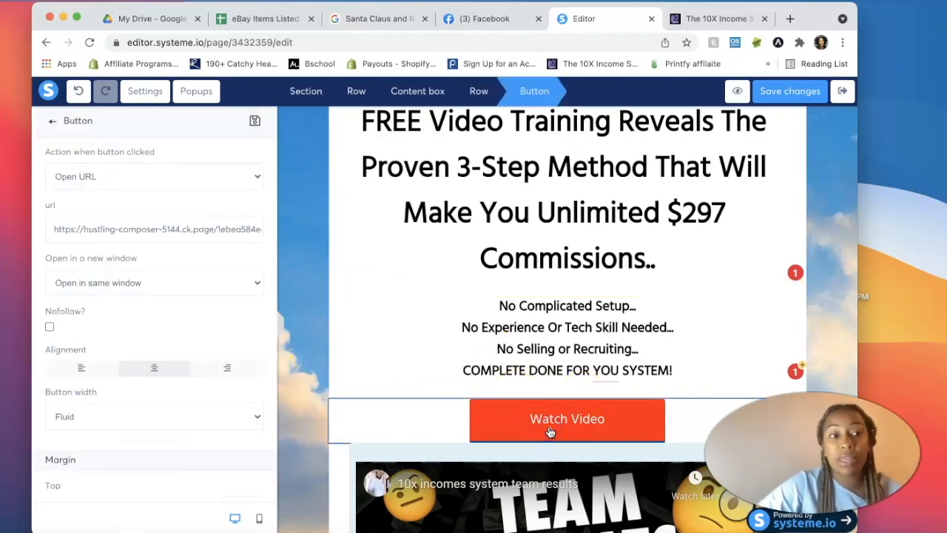
{"action": "left_click", "coordinate": [221, 177]}
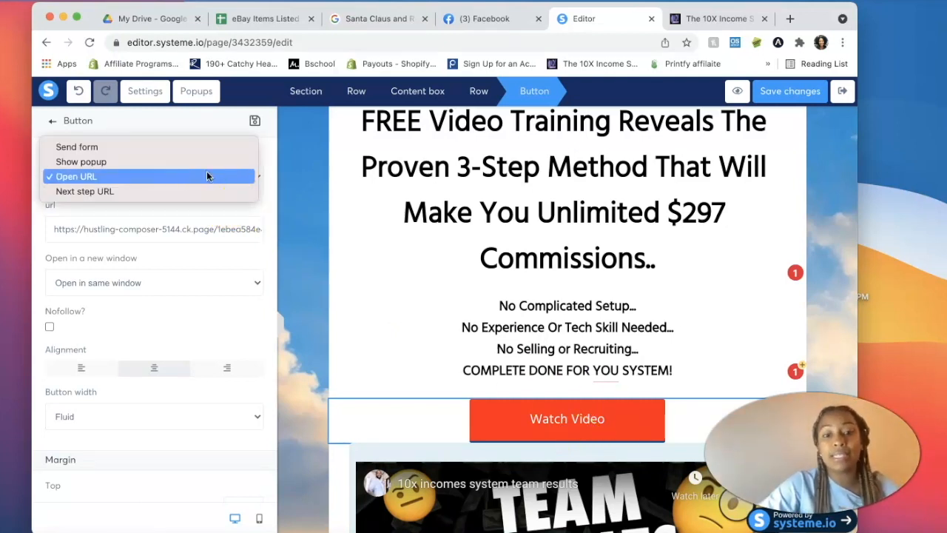
{"action": "left_click", "coordinate": [171, 146]}
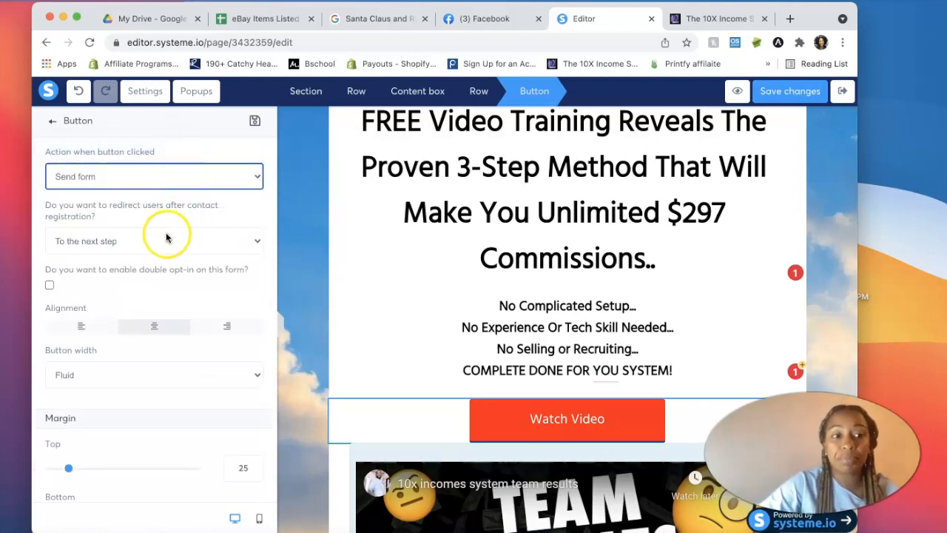
{"action": "left_click", "coordinate": [166, 238]}
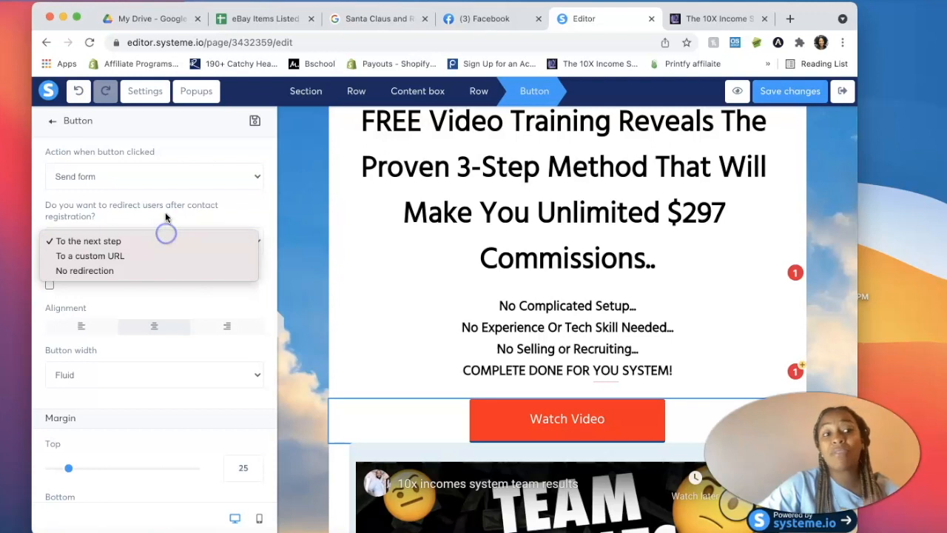
{"action": "left_click", "coordinate": [192, 181]}
{"action": "scroll", "coordinate": [157, 390], "scroll_direction": "down", "scroll_amount": 10}
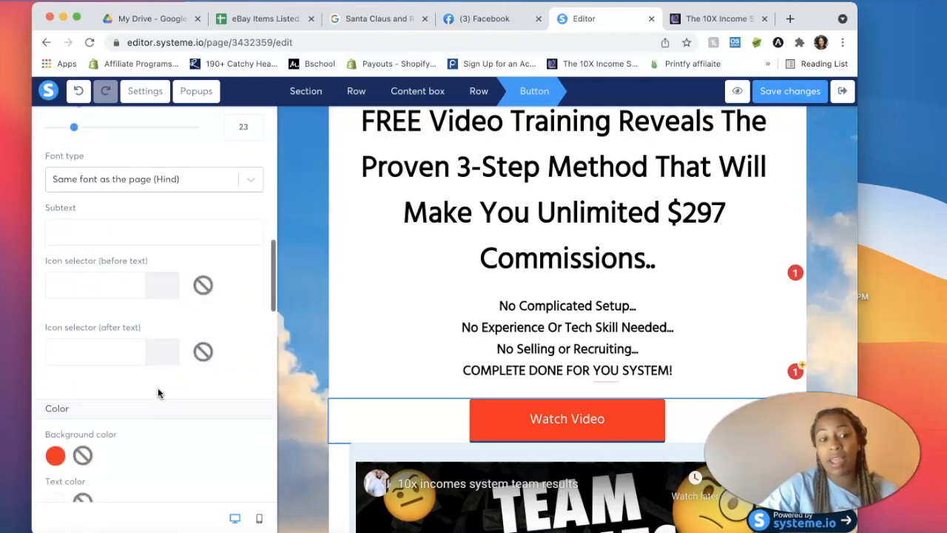
{"action": "scroll", "coordinate": [158, 391], "scroll_direction": "up", "scroll_amount": 10}
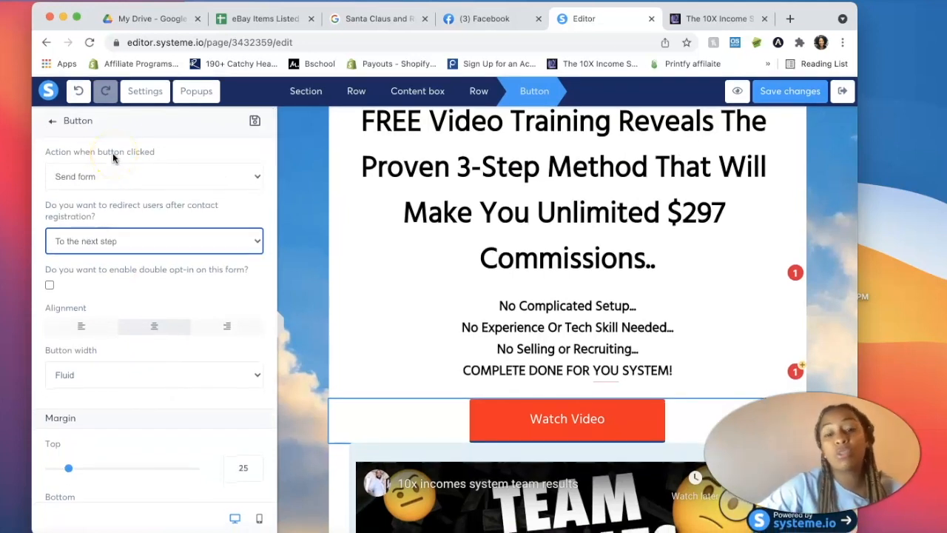
{"action": "left_click", "coordinate": [117, 174]}
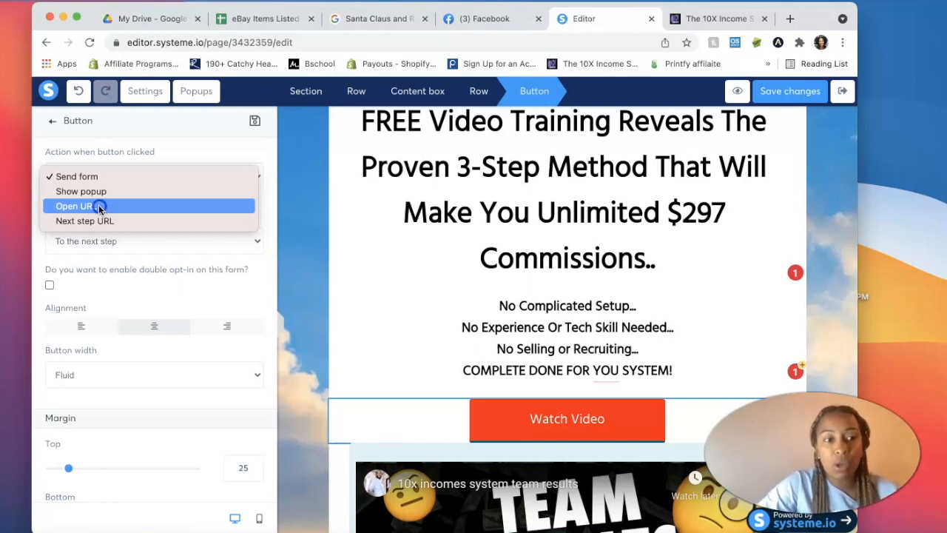
{"action": "left_click", "coordinate": [100, 207]}
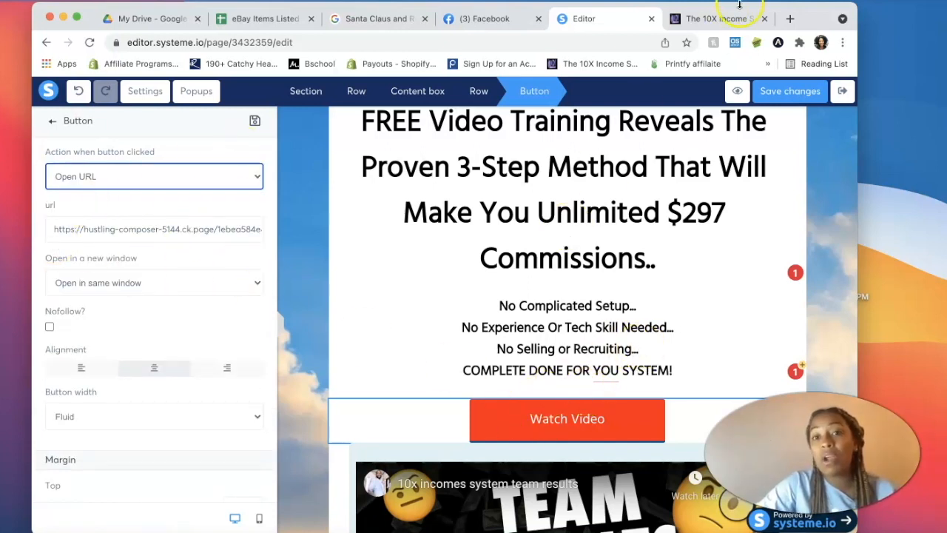
Go back to the squeeze page, select its "Check out what others are saying..." heading, and return to the editor.
{"action": "left_click", "coordinate": [717, 18]}
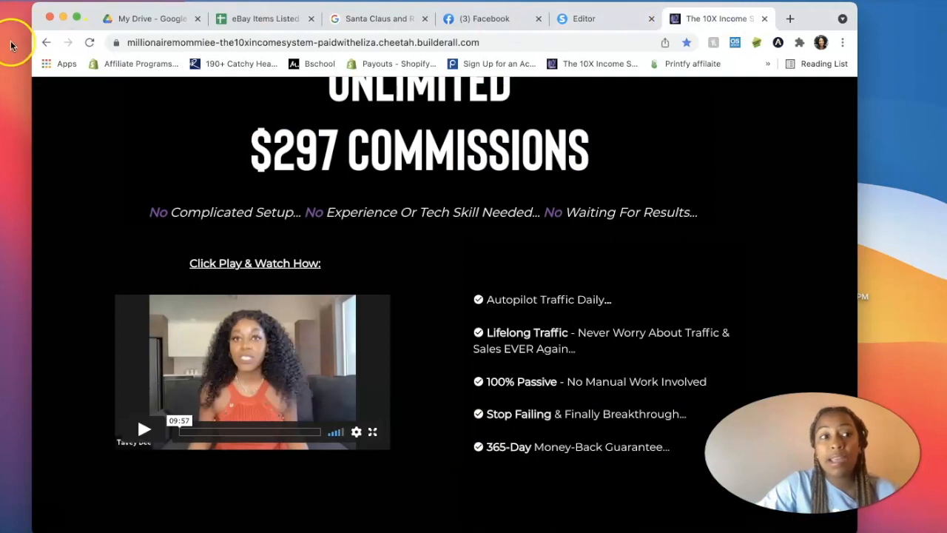
{"action": "left_click", "coordinate": [45, 44]}
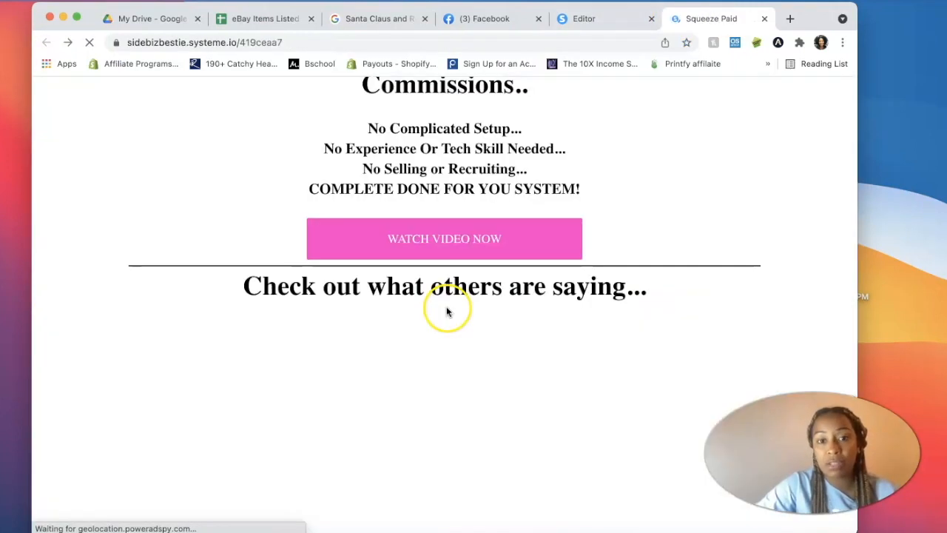
{"action": "scroll", "coordinate": [417, 351], "scroll_direction": "down", "scroll_amount": 15}
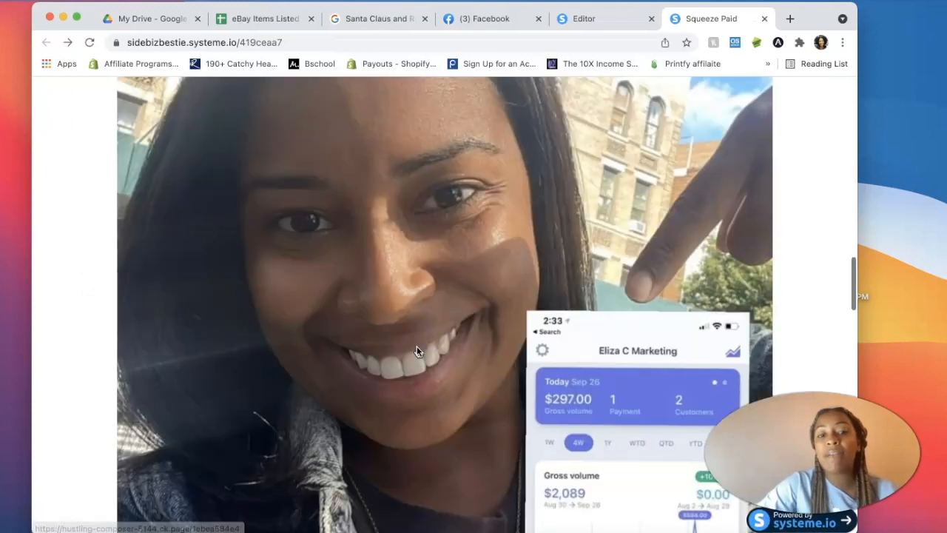
{"action": "scroll", "coordinate": [416, 351], "scroll_direction": "up", "scroll_amount": 15}
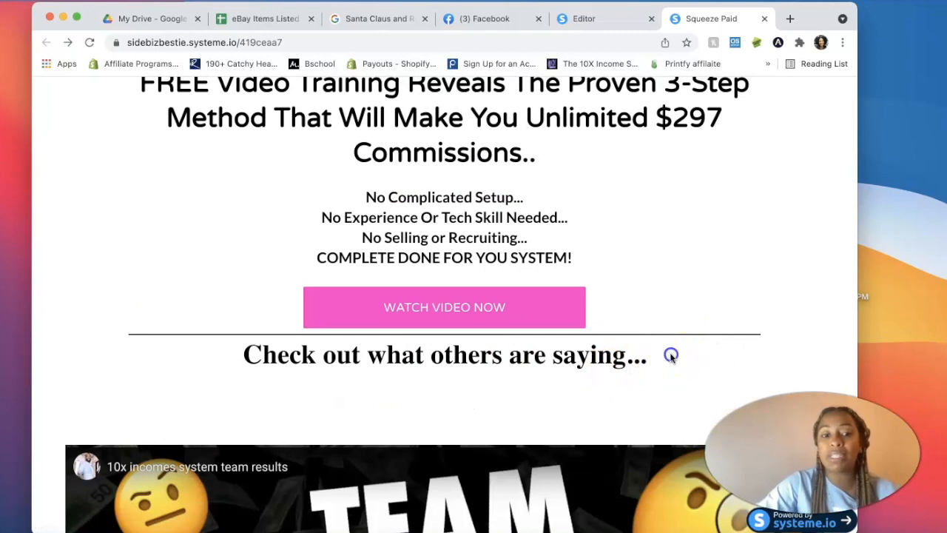
{"action": "left_click_drag", "start_coordinate": [244, 353], "coordinate": [648, 356]}
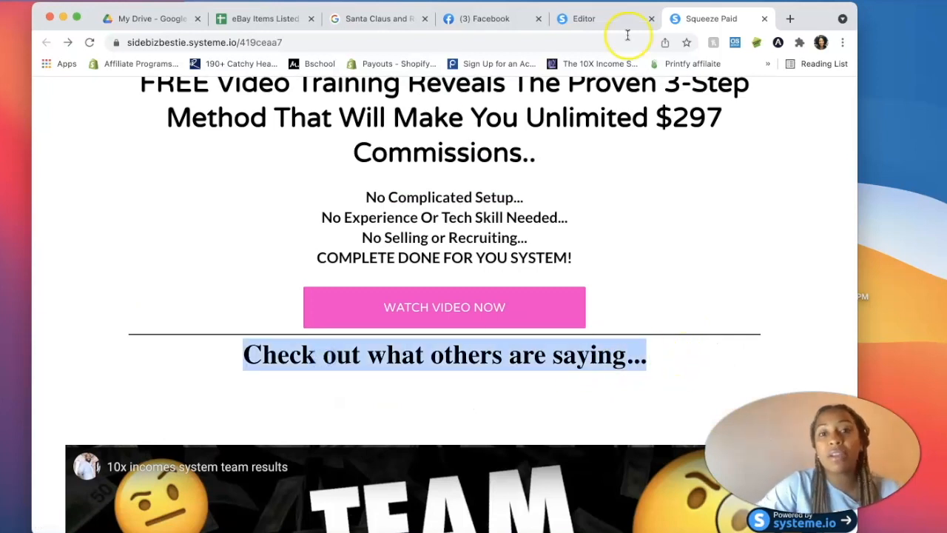
{"action": "left_click", "coordinate": [581, 19]}
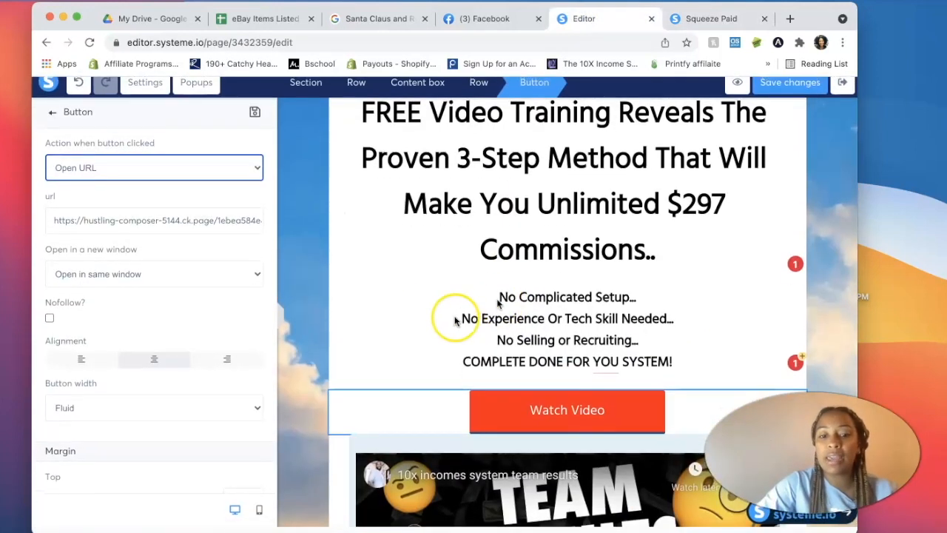
Delete the "Get your free landing page toolkit right away:" text above the Get Instant Access button.
{"action": "left_click", "coordinate": [452, 318]}
{"action": "scroll", "coordinate": [634, 139], "scroll_direction": "down", "scroll_amount": 3}
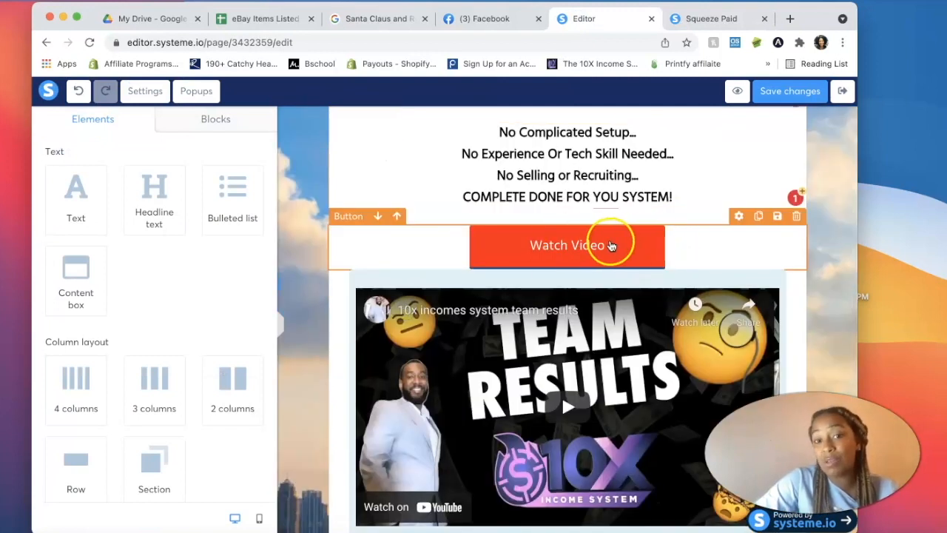
{"action": "scroll", "coordinate": [611, 290], "scroll_direction": "down", "scroll_amount": 5}
{"action": "scroll", "coordinate": [598, 290], "scroll_direction": "down", "scroll_amount": 2}
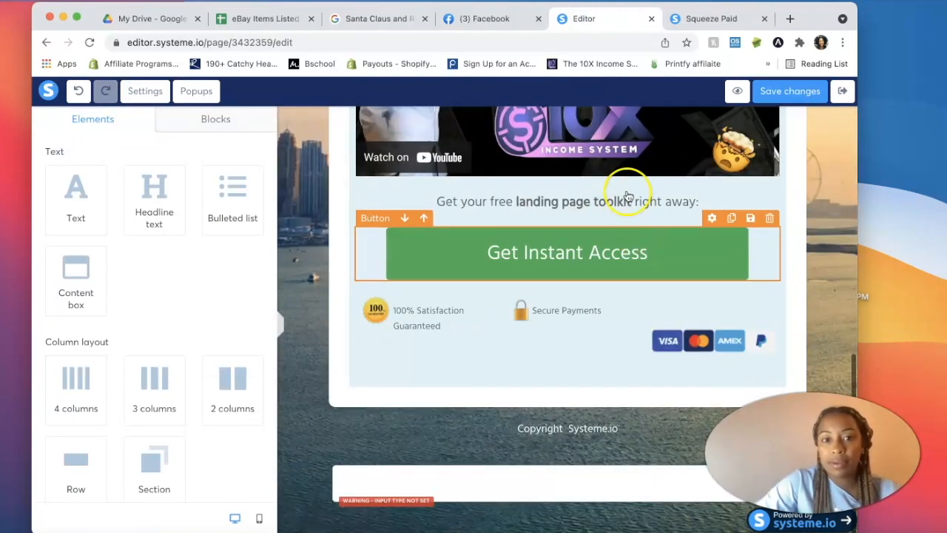
{"action": "left_click", "coordinate": [631, 202]}
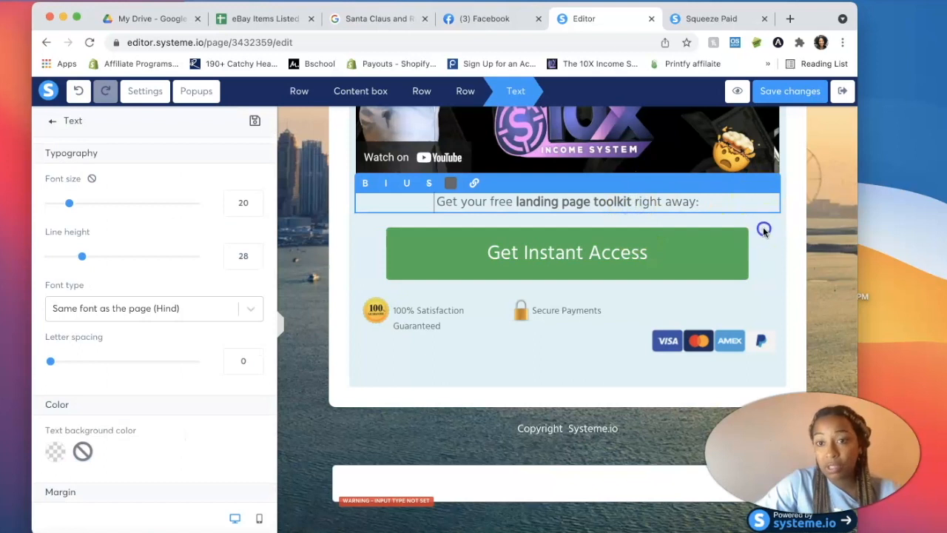
{"action": "left_click", "coordinate": [770, 211]}
{"action": "left_click", "coordinate": [769, 184]}
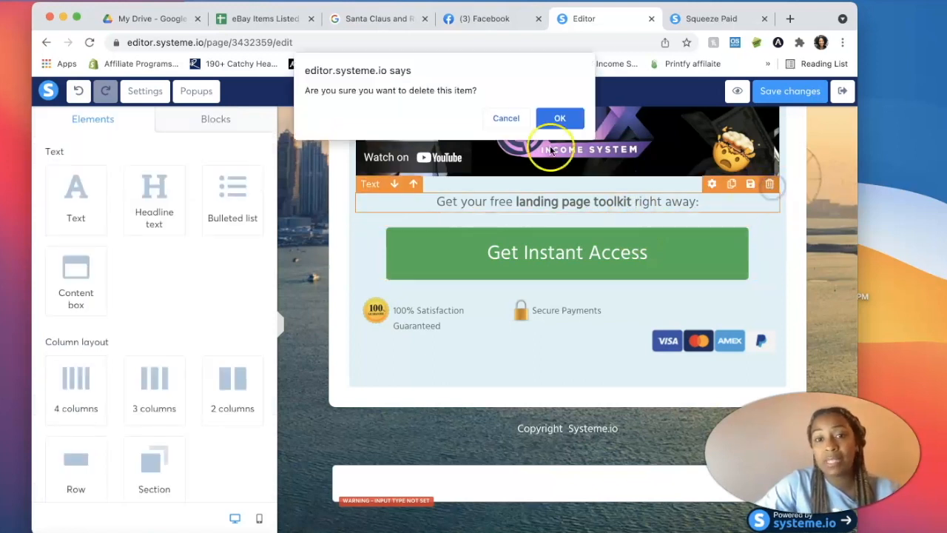
{"action": "left_click", "coordinate": [563, 118]}
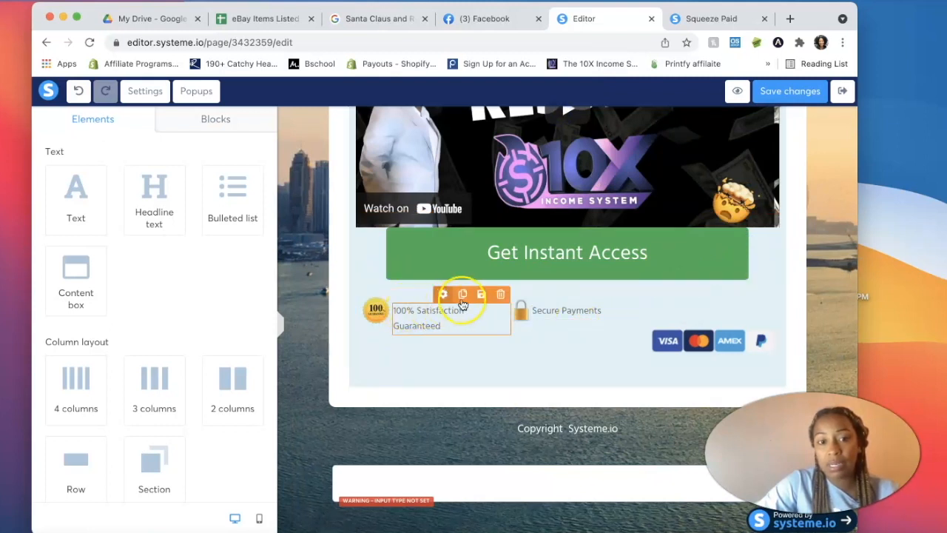
Delete the 100% badge and the "100% Satisfaction Guaranteed" block below the Get Instant Access button.
{"action": "left_click", "coordinate": [379, 287]}
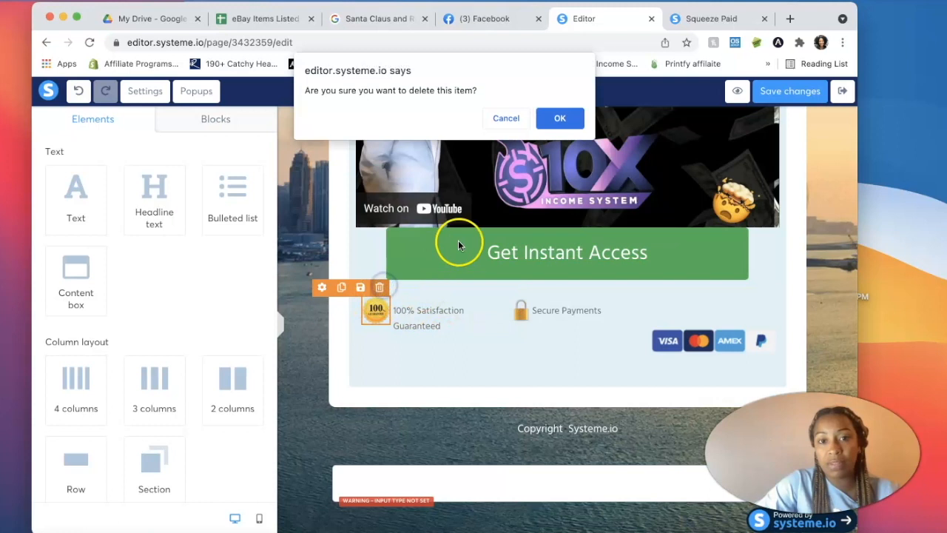
{"action": "left_click", "coordinate": [566, 112]}
{"action": "left_click", "coordinate": [477, 275]}
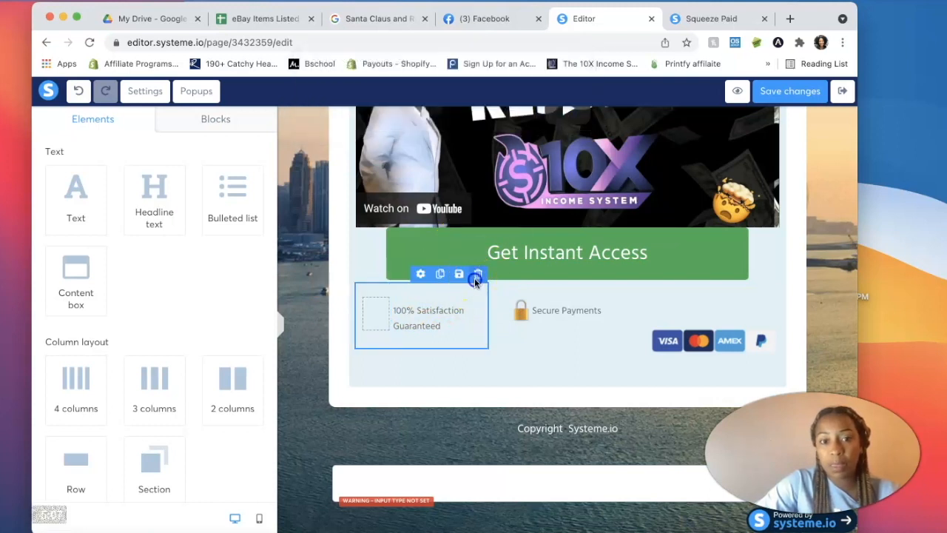
{"action": "left_click", "coordinate": [560, 118]}
{"action": "left_click", "coordinate": [434, 309]}
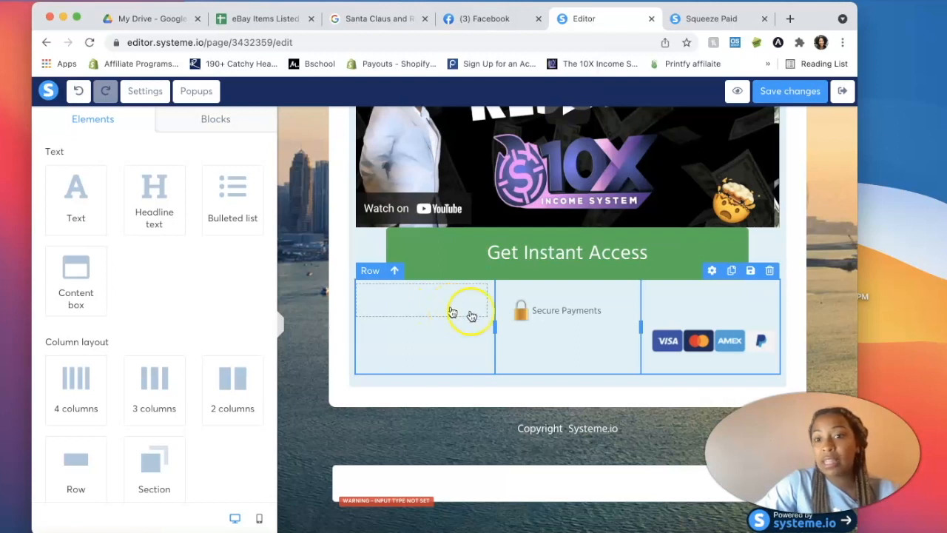
{"action": "mouse_move", "coordinate": [567, 329]}
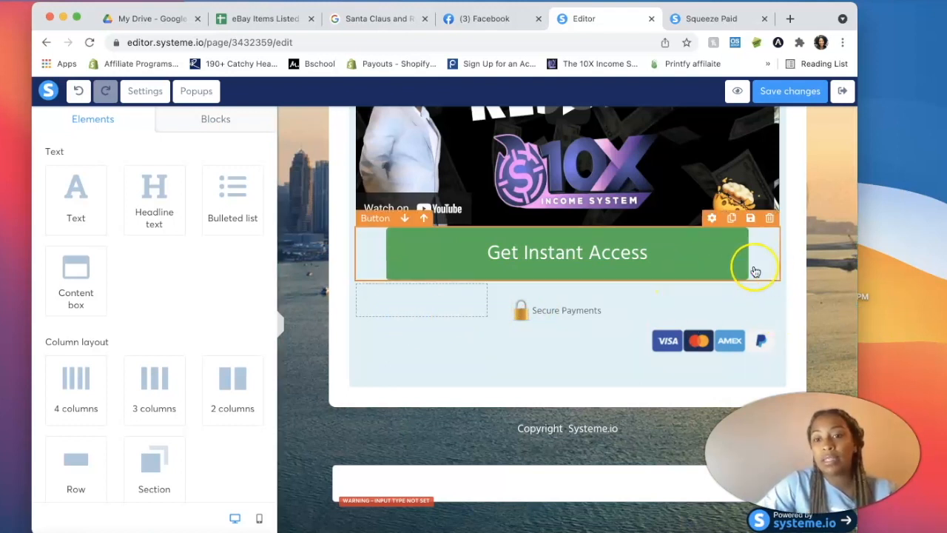
Delete the Secure Payments row below the Get Instant Access button and change the button's text to "What Video Now".
{"action": "left_click", "coordinate": [771, 272]}
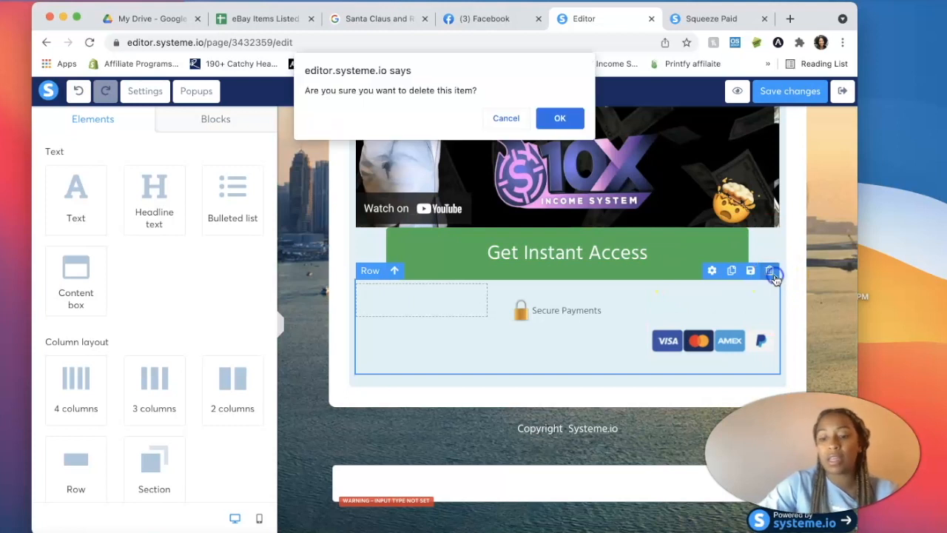
{"action": "key", "text": "Return"}
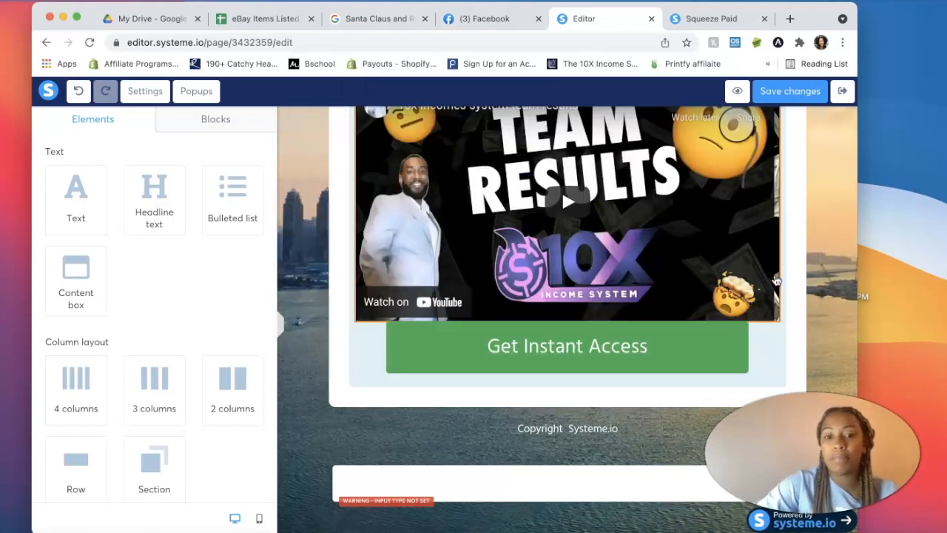
{"action": "left_click", "coordinate": [508, 347]}
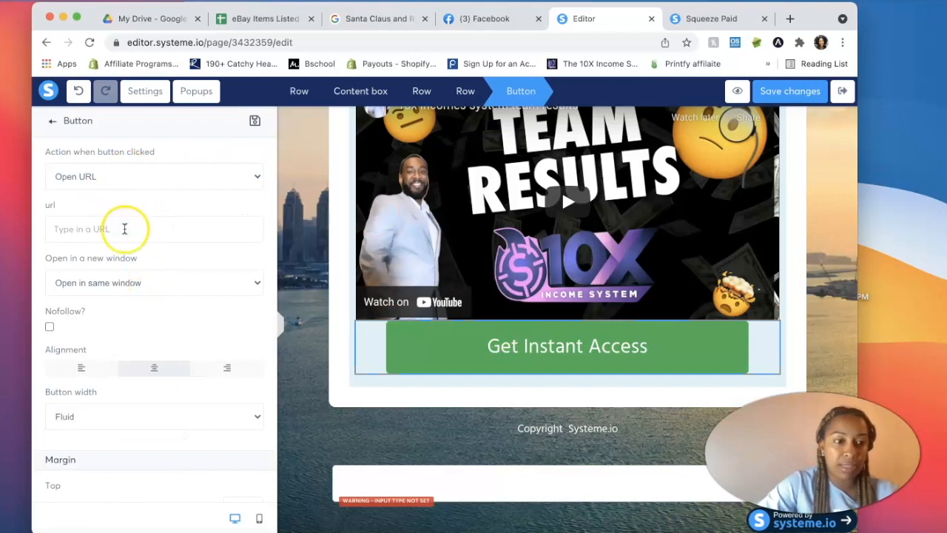
{"action": "scroll", "coordinate": [126, 228], "scroll_direction": "down", "scroll_amount": 7}
{"action": "left_click", "coordinate": [149, 250]}
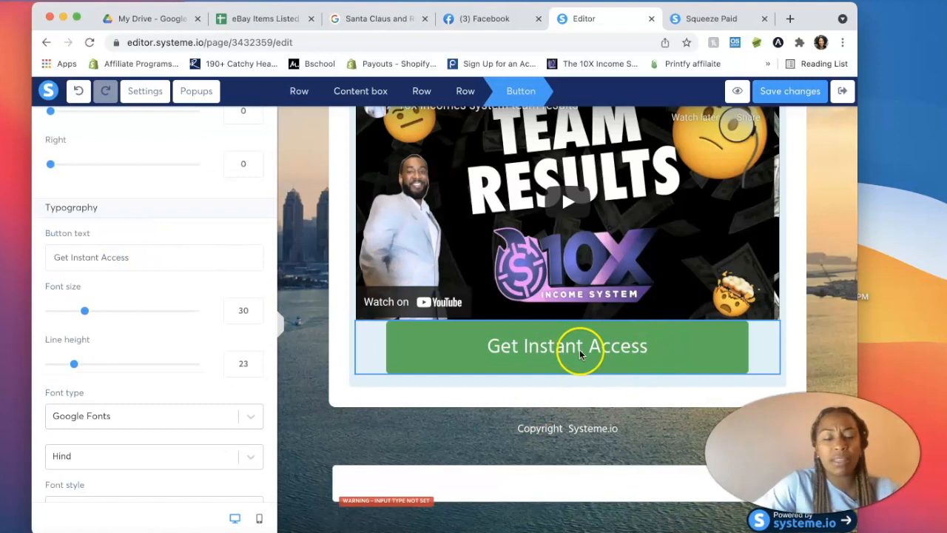
{"action": "key", "text": "super+a"}
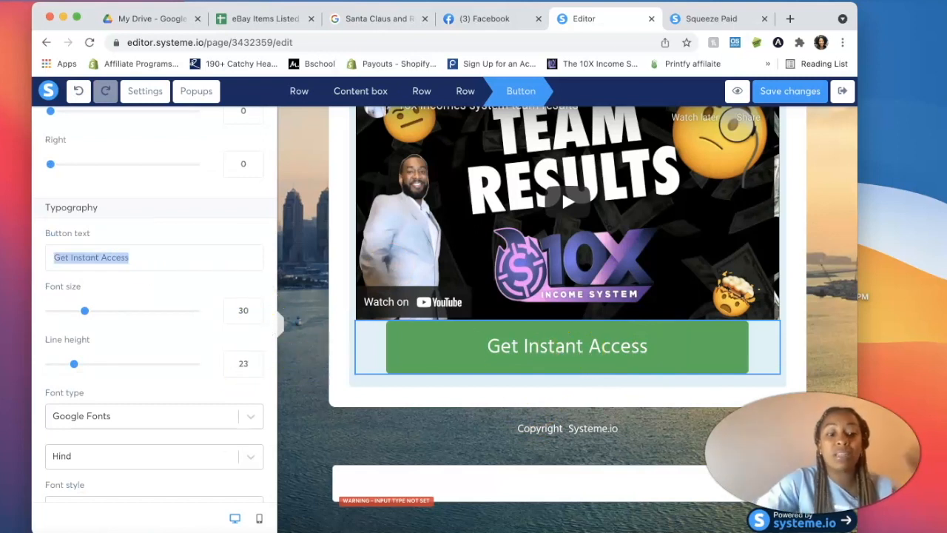
{"action": "type", "text": "What"}
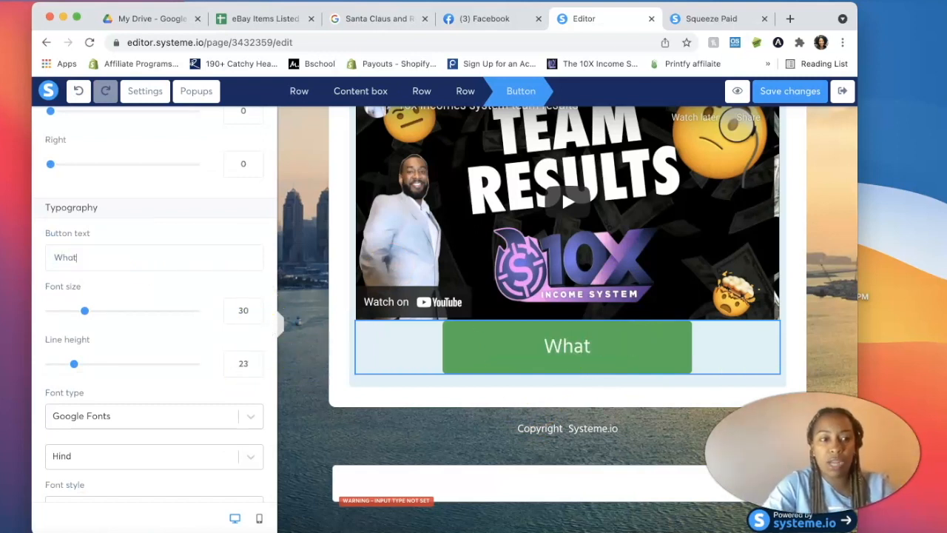
{"action": "type", "text": " Video Now"}
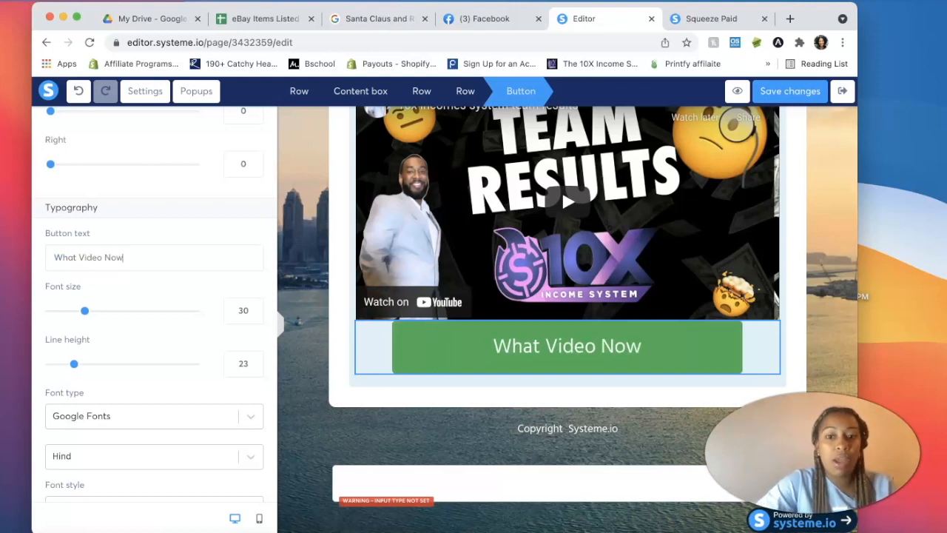
Change the What Video Now button's background color from green to a bright orange-red.
{"action": "scroll", "coordinate": [133, 406], "scroll_direction": "down", "scroll_amount": 10}
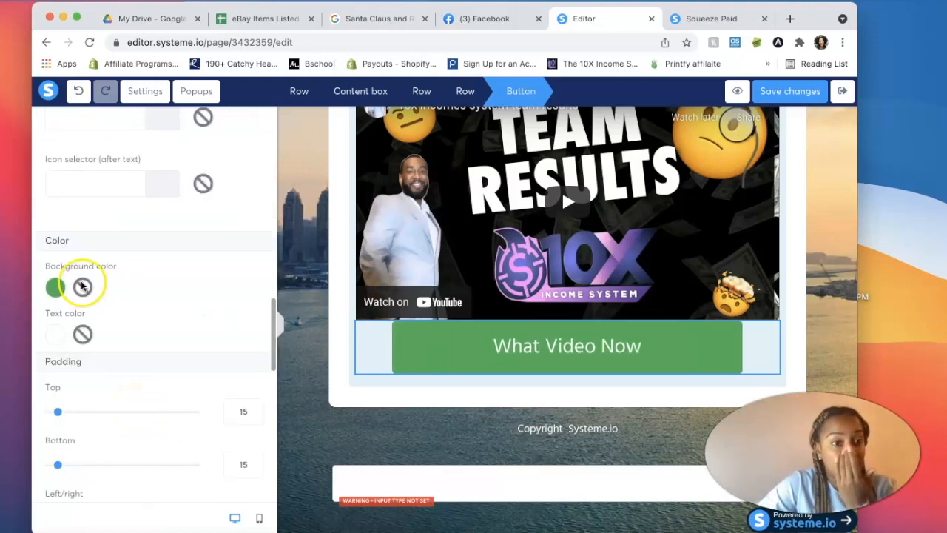
{"action": "left_click", "coordinate": [56, 287]}
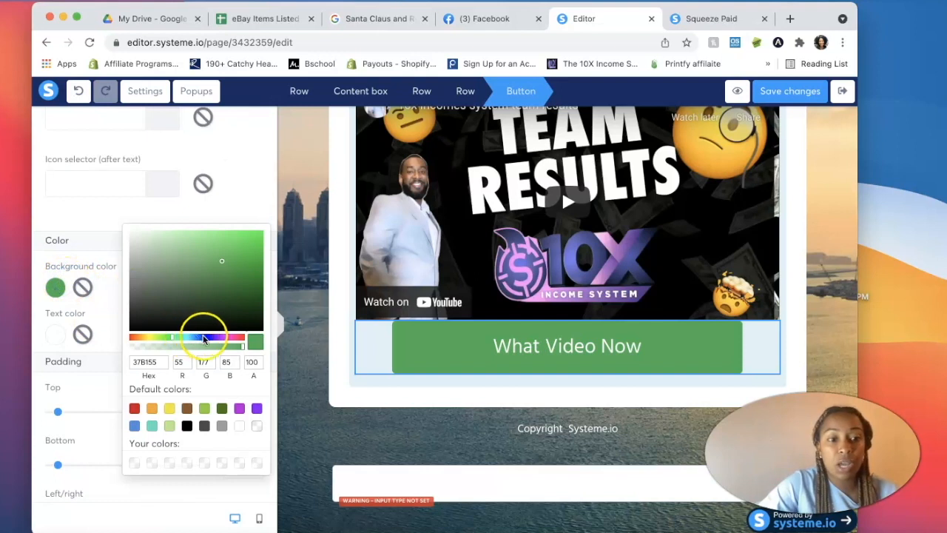
{"action": "left_click_drag", "start_coordinate": [172, 338], "coordinate": [244, 338]}
{"action": "mouse_move", "coordinate": [232, 258]}
{"action": "left_mouse_down"}
{"action": "mouse_move", "coordinate": [221, 262]}
{"action": "mouse_move", "coordinate": [273, 218]}
{"action": "left_mouse_up"}
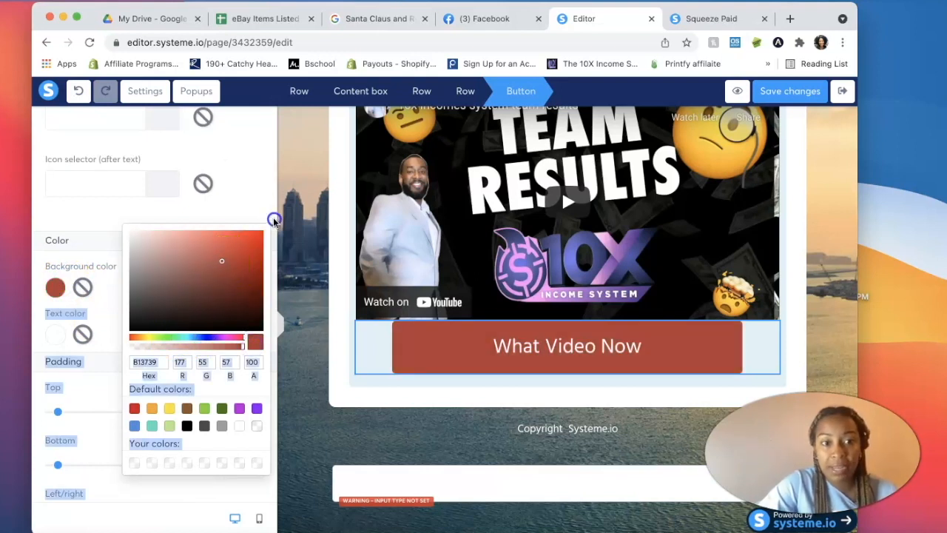
{"action": "left_click", "coordinate": [322, 260]}
{"action": "left_click", "coordinate": [337, 259]}
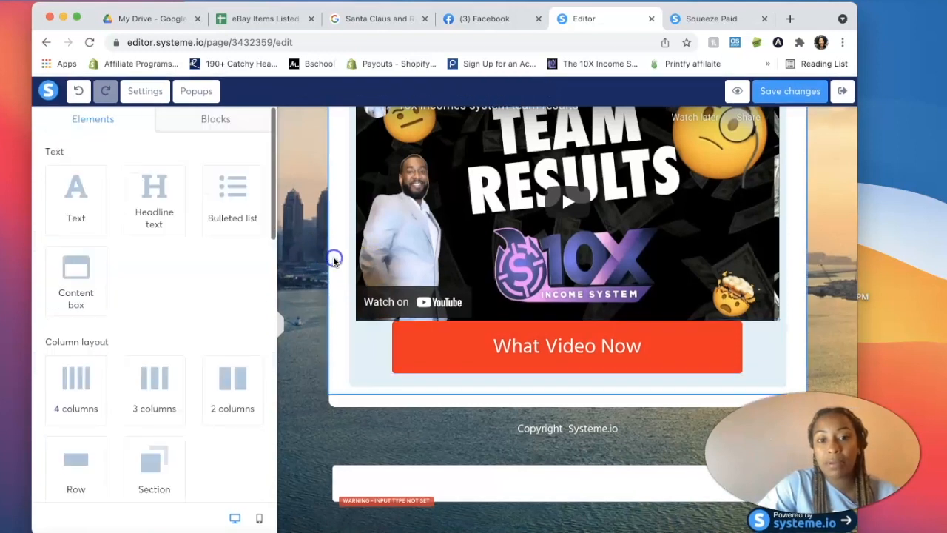
Delete the "Copyright Systeme.io" text and the empty form input beneath the sales content.
{"action": "scroll", "coordinate": [334, 261], "scroll_direction": "up", "scroll_amount": 3}
{"action": "scroll", "coordinate": [422, 401], "scroll_direction": "down", "scroll_amount": 3}
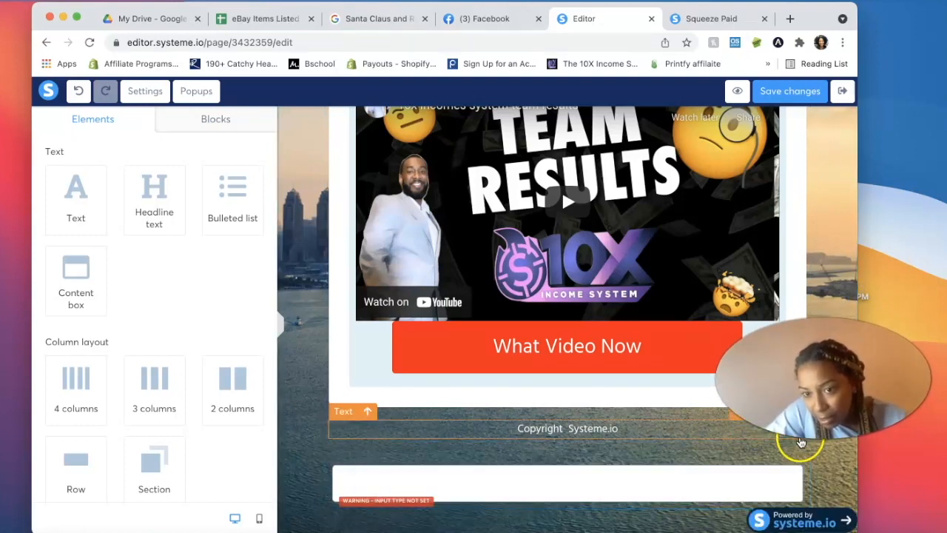
{"action": "left_click", "coordinate": [740, 412]}
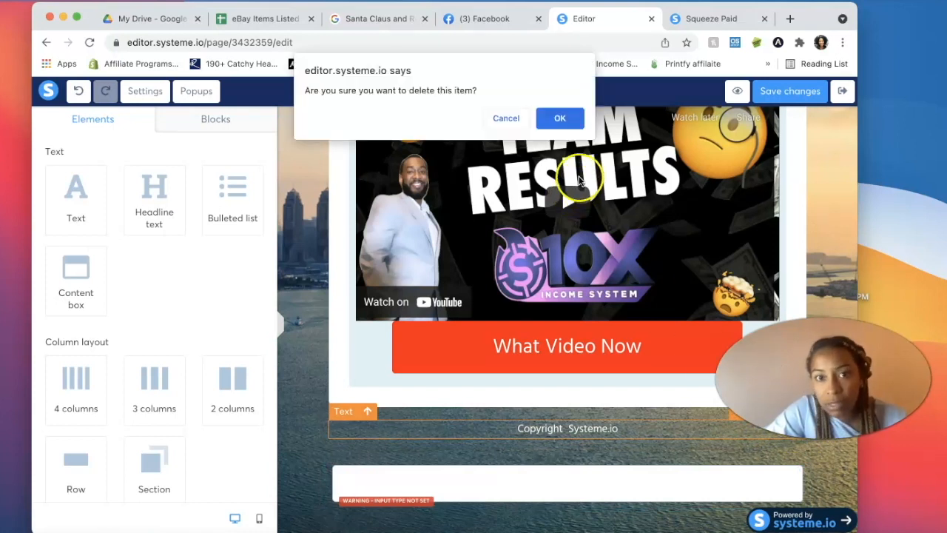
{"action": "left_click", "coordinate": [557, 113]}
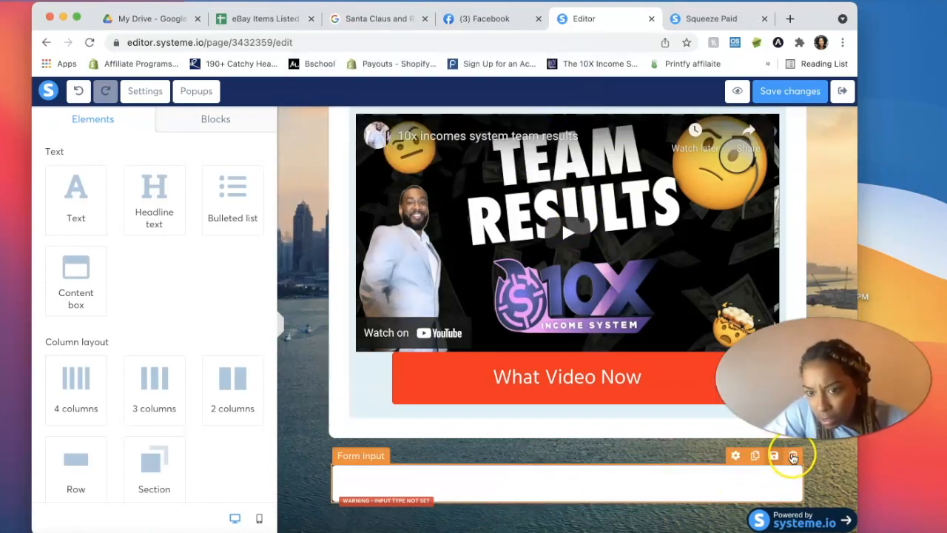
{"action": "left_click", "coordinate": [793, 456]}
{"action": "left_click", "coordinate": [557, 116]}
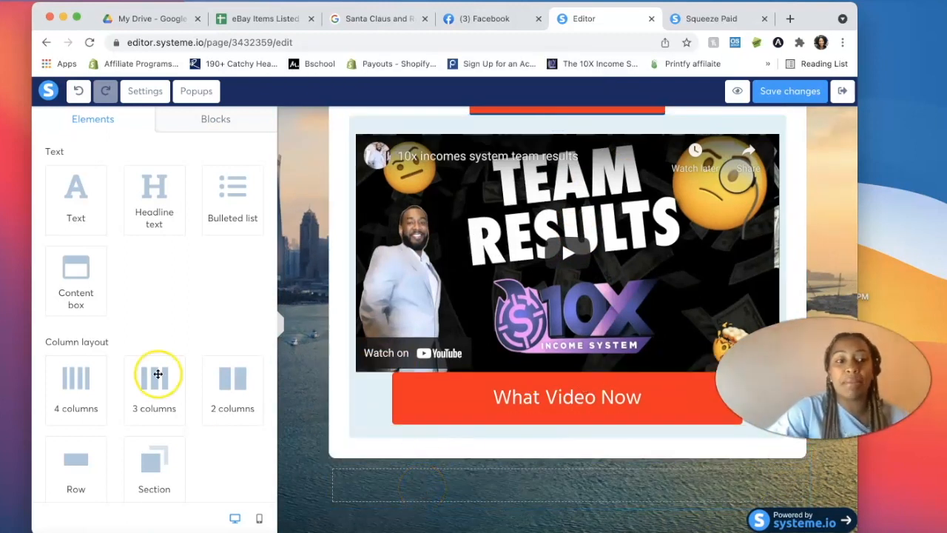
Add an image element to the empty row below the sales content, using the stored "Almost $18,000 in just 3 weeks" testimonial picture.
{"action": "scroll", "coordinate": [123, 299], "scroll_direction": "down", "scroll_amount": 10}
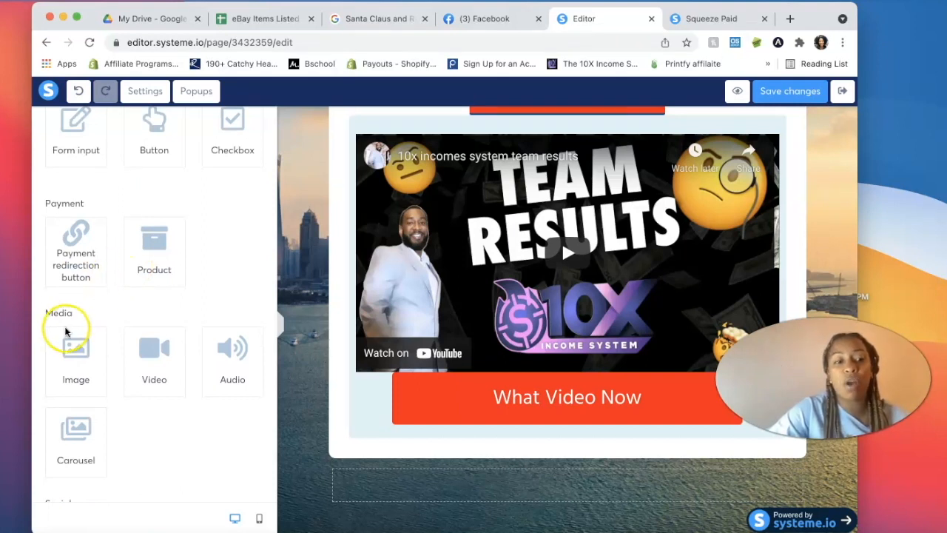
{"action": "left_click_drag", "start_coordinate": [74, 355], "coordinate": [562, 475]}
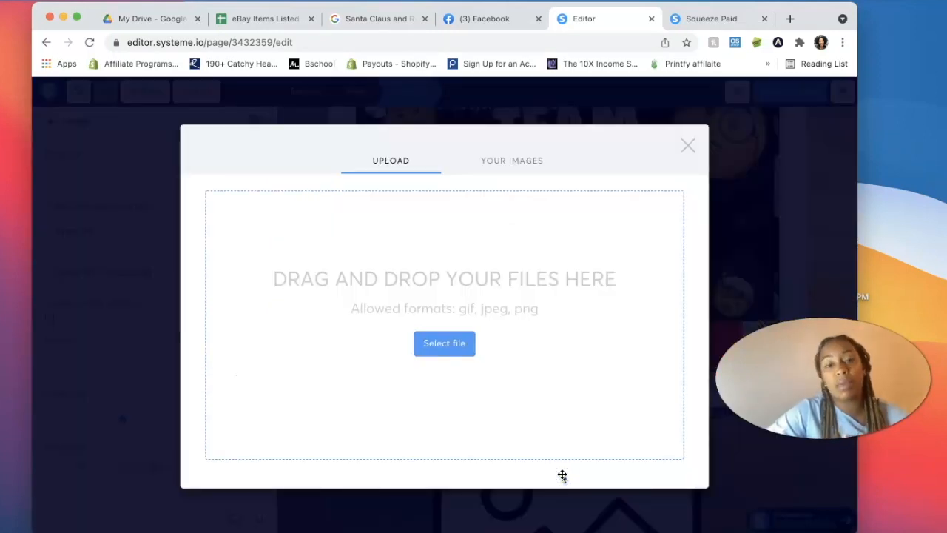
{"action": "left_click", "coordinate": [516, 161]}
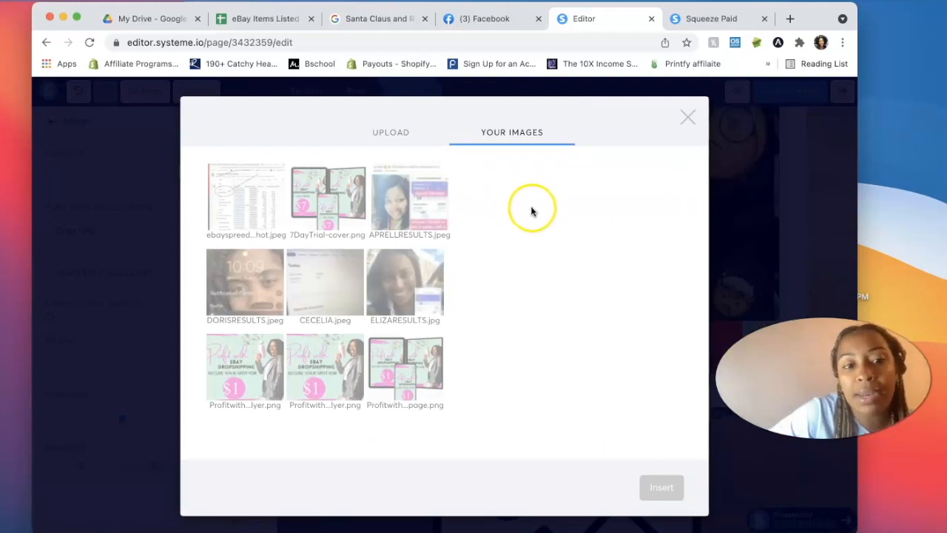
{"action": "left_click", "coordinate": [399, 200]}
{"action": "left_click", "coordinate": [662, 490]}
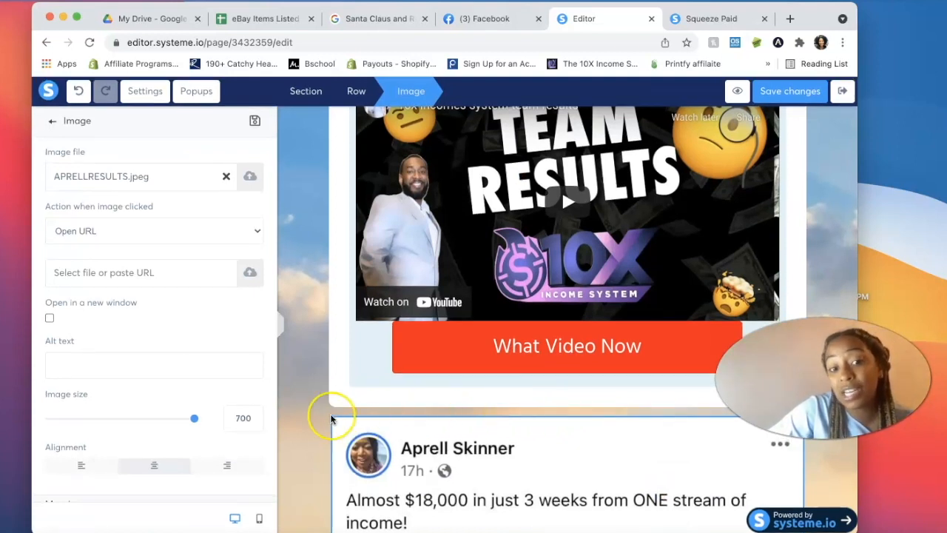
{"action": "left_click", "coordinate": [309, 409]}
Add a second image below the $18,000 testimonial, using the stored outdoor selfie with an overlaid phone earnings screenshot.
{"action": "scroll", "coordinate": [309, 409], "scroll_direction": "down", "scroll_amount": 10}
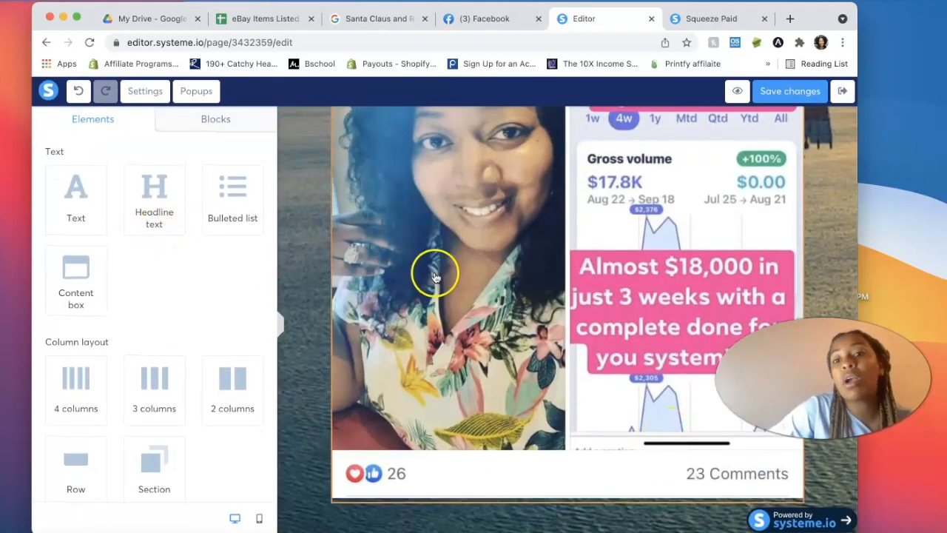
{"action": "scroll", "coordinate": [126, 284], "scroll_direction": "down", "scroll_amount": 4}
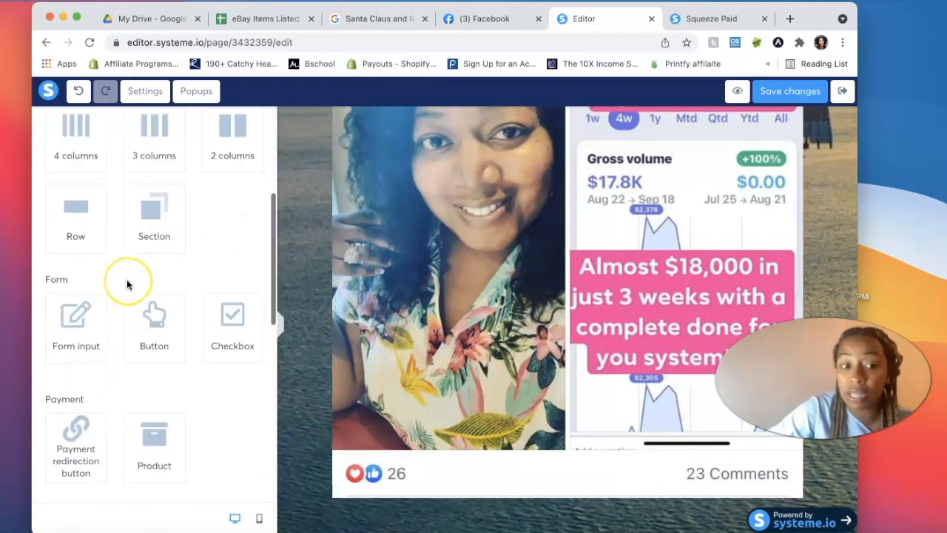
{"action": "scroll", "coordinate": [121, 349], "scroll_direction": "up", "scroll_amount": 2}
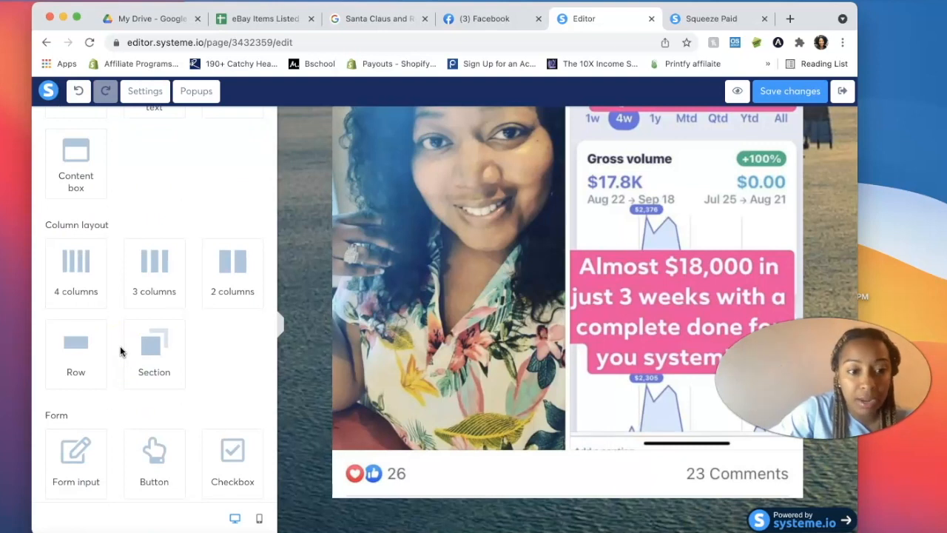
{"action": "scroll", "coordinate": [163, 211], "scroll_direction": "up", "scroll_amount": 2}
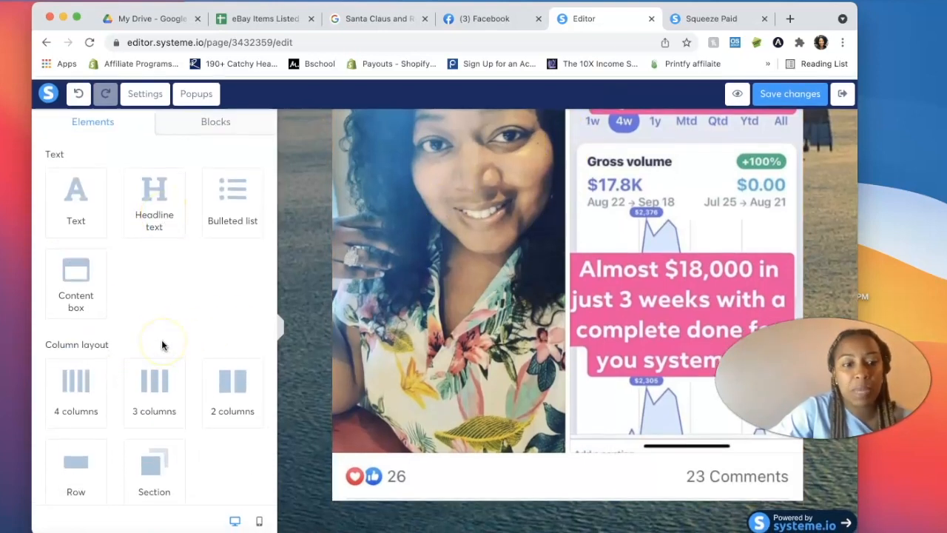
{"action": "scroll", "coordinate": [163, 340], "scroll_direction": "down", "scroll_amount": 2}
{"action": "scroll", "coordinate": [167, 328], "scroll_direction": "down", "scroll_amount": 6}
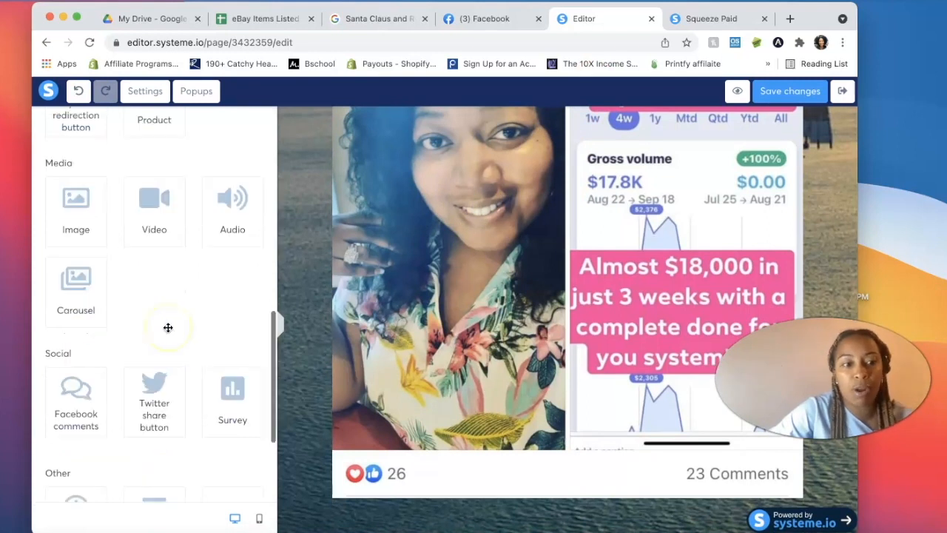
{"action": "scroll", "coordinate": [168, 328], "scroll_direction": "up", "scroll_amount": 8}
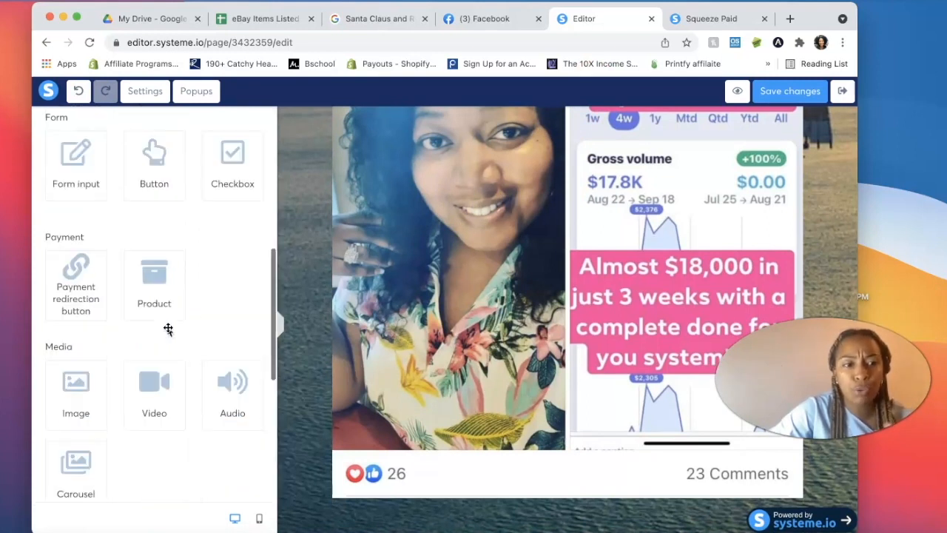
{"action": "scroll", "coordinate": [159, 316], "scroll_direction": "down", "scroll_amount": 5}
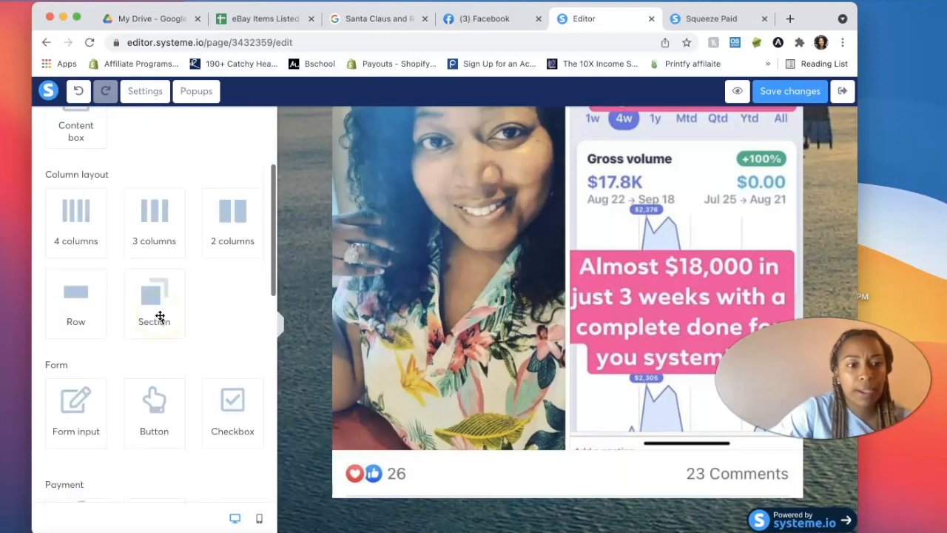
{"action": "scroll", "coordinate": [74, 375], "scroll_direction": "down", "scroll_amount": 1}
{"action": "left_click_drag", "start_coordinate": [74, 374], "coordinate": [631, 494]}
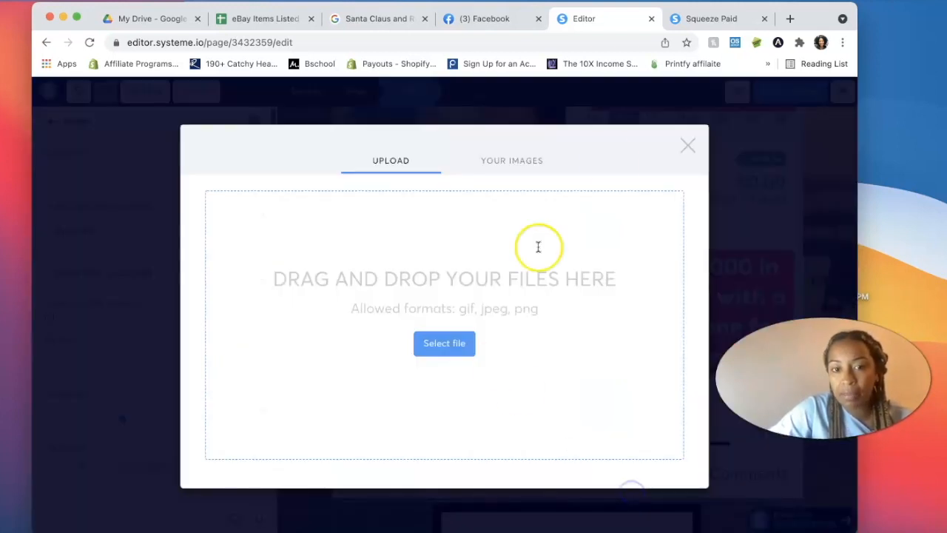
{"action": "left_click", "coordinate": [510, 158]}
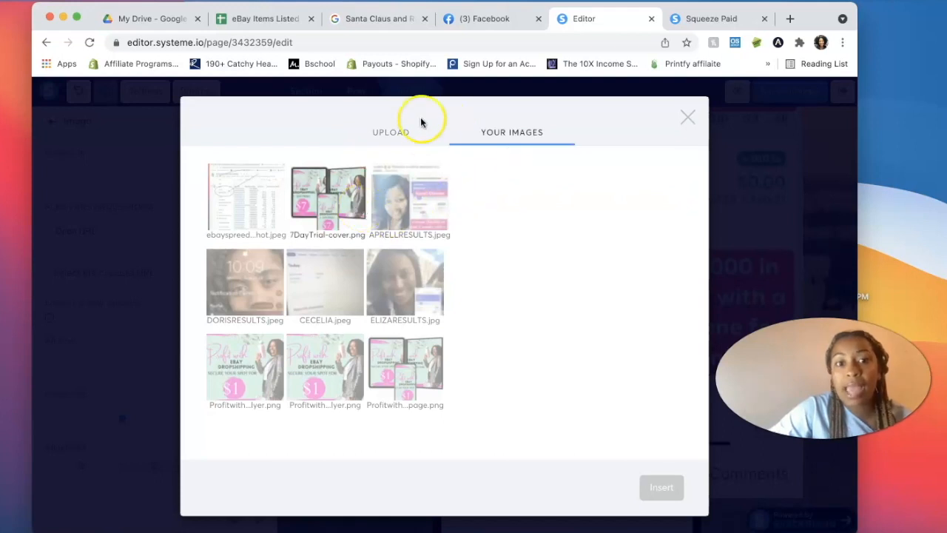
{"action": "left_click", "coordinate": [390, 133]}
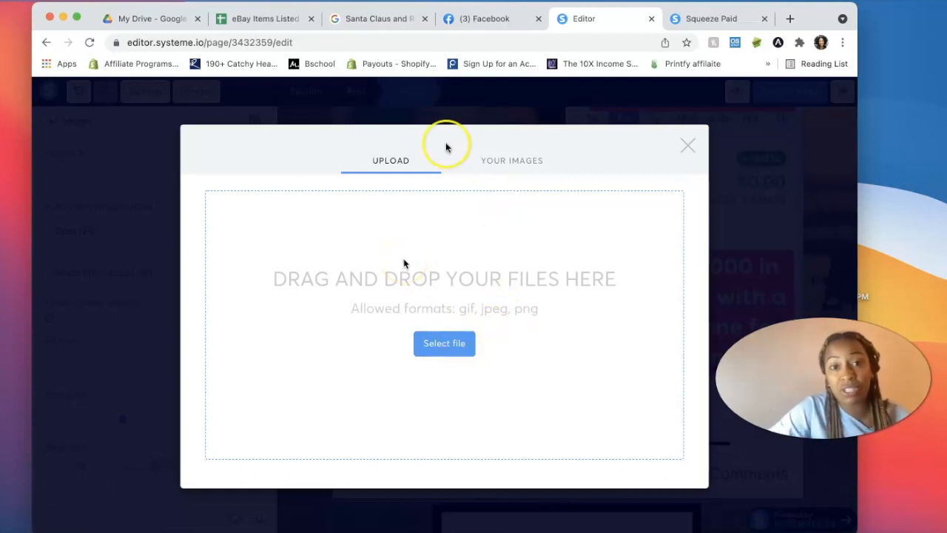
{"action": "left_click", "coordinate": [492, 159]}
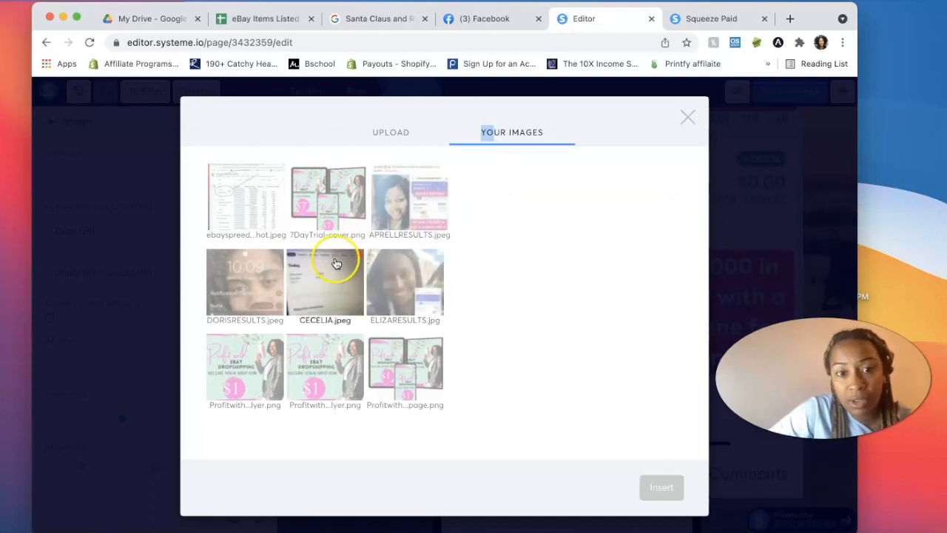
{"action": "left_click", "coordinate": [395, 273]}
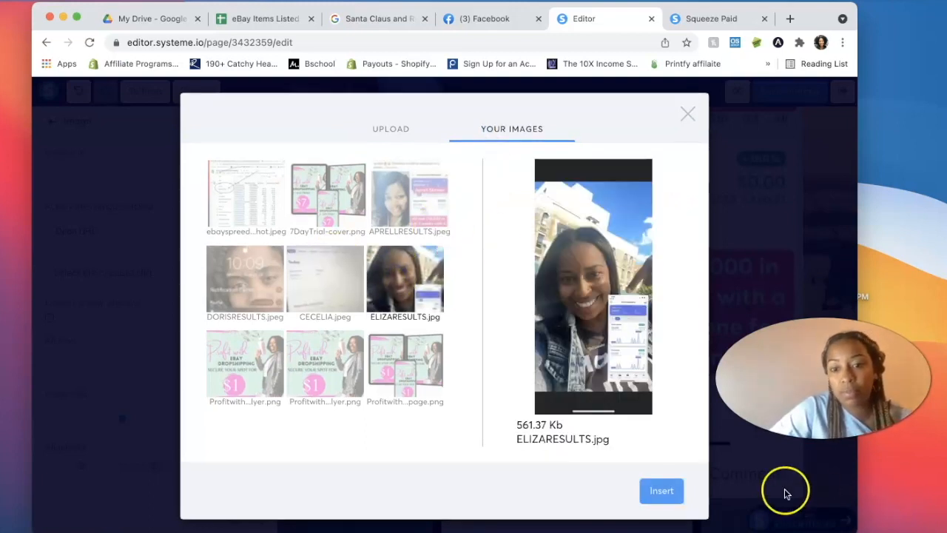
{"action": "left_click", "coordinate": [661, 490]}
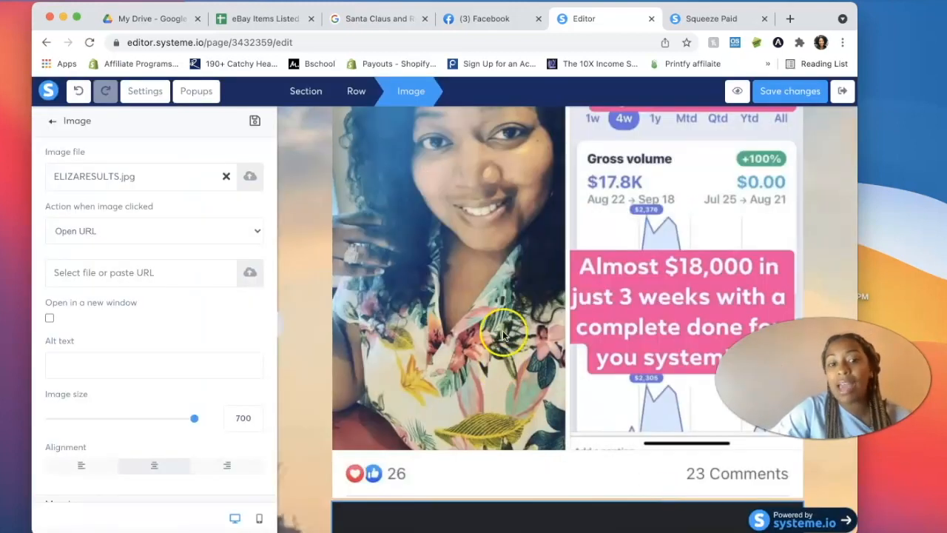
{"action": "left_click", "coordinate": [300, 309]}
Review the top of the sales page at full canvas width and restore the normal editing layout.
{"action": "scroll", "coordinate": [436, 277], "scroll_direction": "up", "scroll_amount": 5}
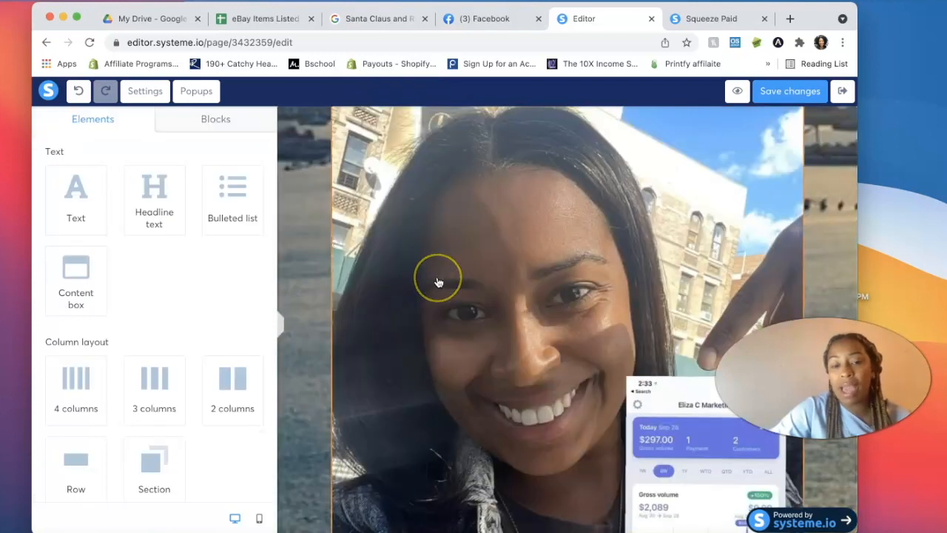
{"action": "scroll", "coordinate": [439, 283], "scroll_direction": "up", "scroll_amount": 5}
{"action": "left_click", "coordinate": [277, 324]}
{"action": "left_click", "coordinate": [433, 274]}
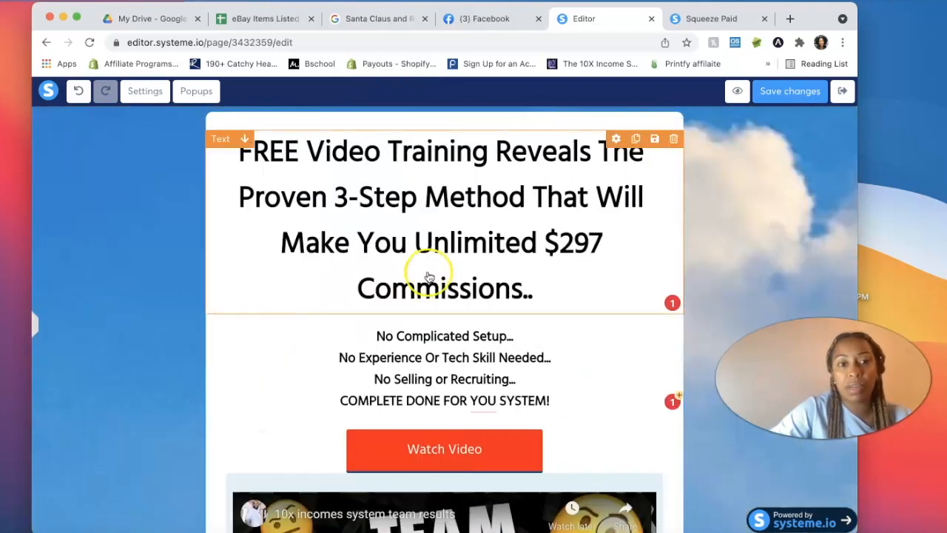
{"action": "left_click", "coordinate": [39, 325]}
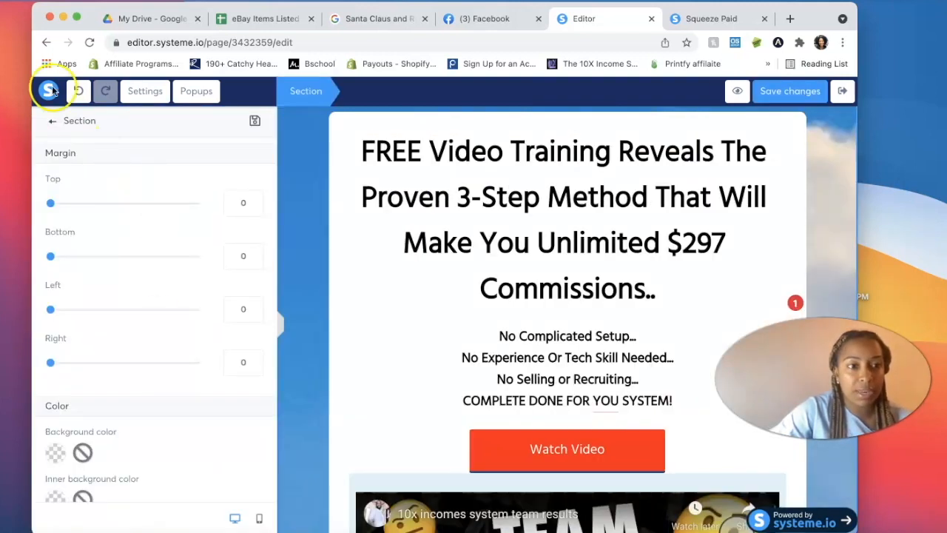
Switch the editor to the mobile layout and review the sales page from the headline through the testimonial images.
{"action": "left_click", "coordinate": [52, 124]}
{"action": "scroll", "coordinate": [184, 311], "scroll_direction": "down", "scroll_amount": 10}
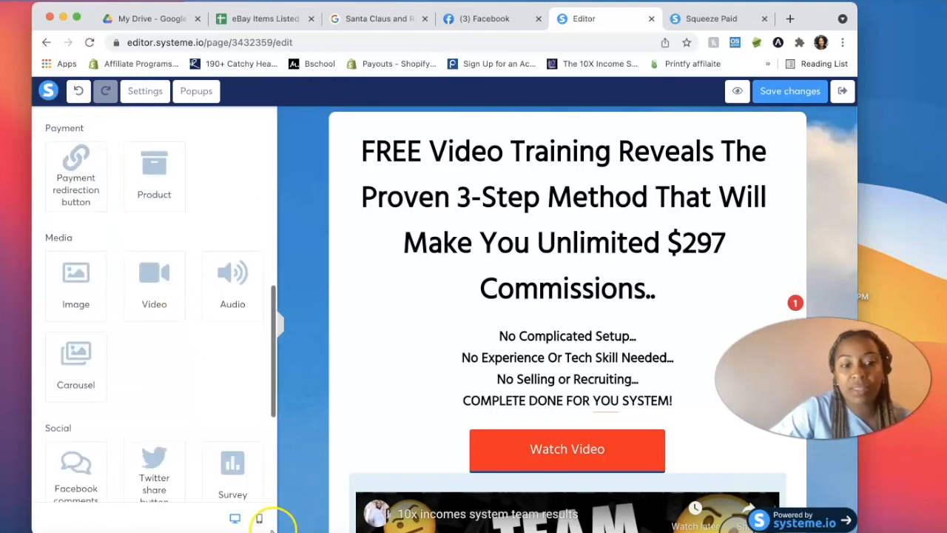
{"action": "scroll", "coordinate": [266, 510], "scroll_direction": "down", "scroll_amount": 3}
{"action": "left_click", "coordinate": [259, 519]}
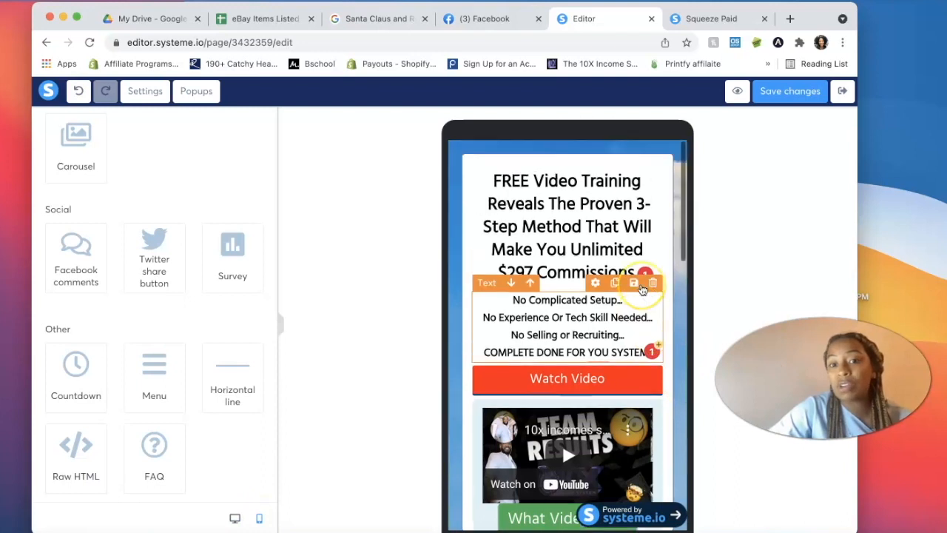
{"action": "scroll", "coordinate": [642, 290], "scroll_direction": "down", "scroll_amount": 3}
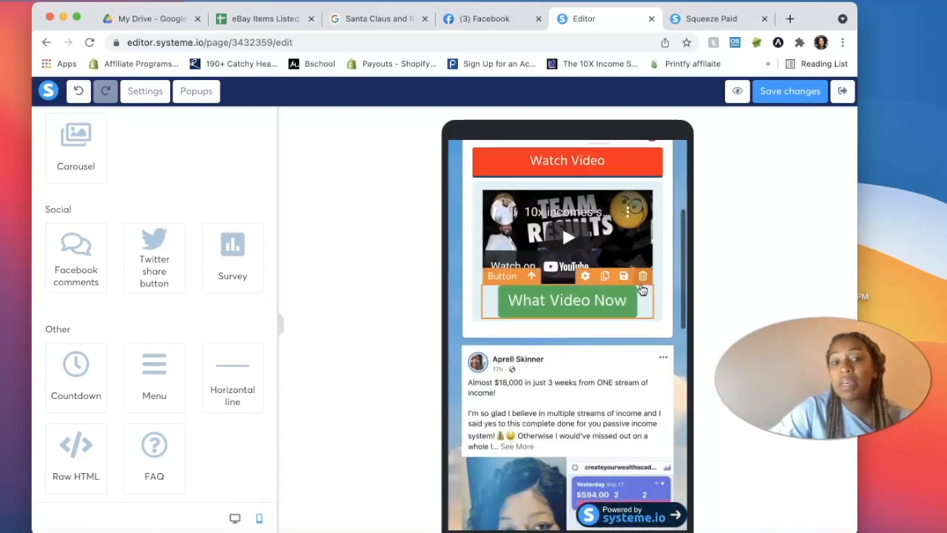
{"action": "scroll", "coordinate": [642, 289], "scroll_direction": "up", "scroll_amount": 3}
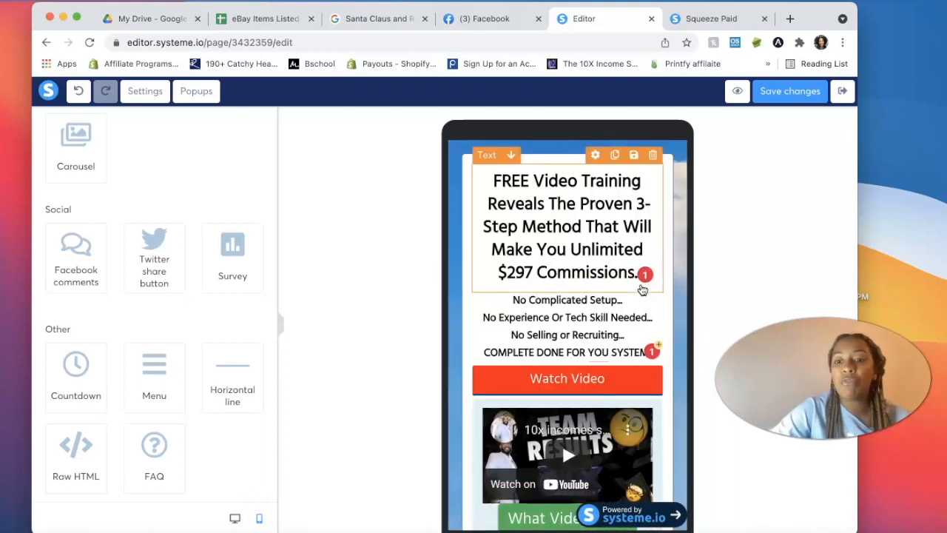
{"action": "scroll", "coordinate": [642, 289], "scroll_direction": "down", "scroll_amount": 5}
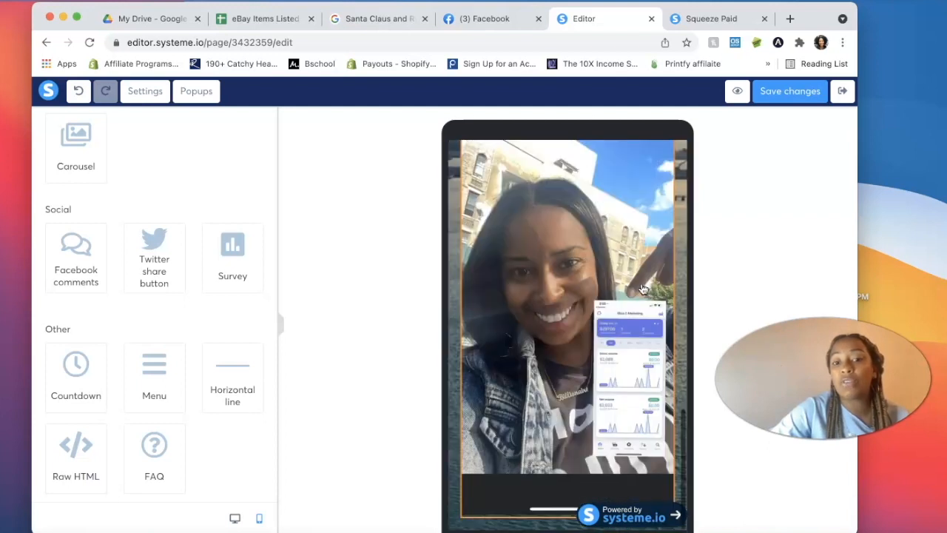
{"action": "scroll", "coordinate": [642, 290], "scroll_direction": "up", "scroll_amount": 5}
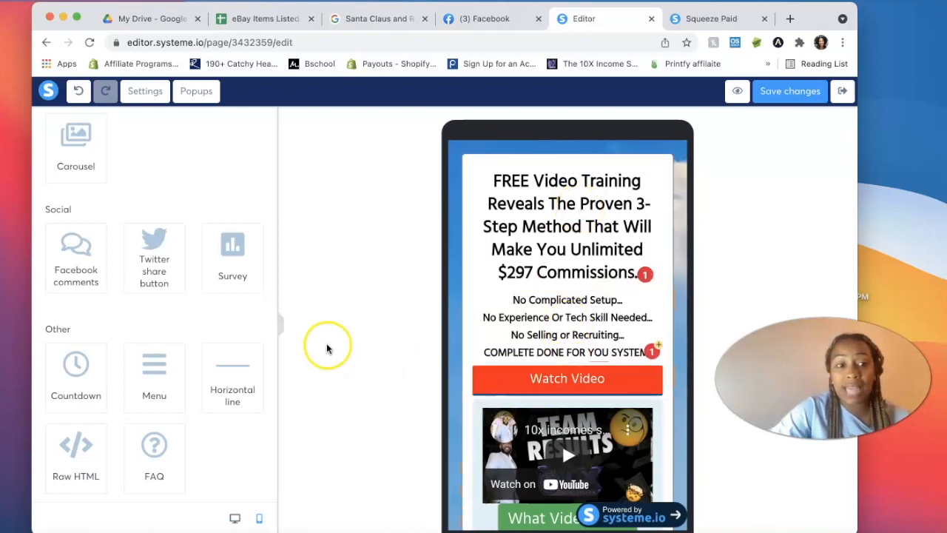
Add a horizontal line element below the "What Video Now" button, above the first testimonial image.
{"action": "left_click_drag", "start_coordinate": [238, 367], "coordinate": [588, 388]}
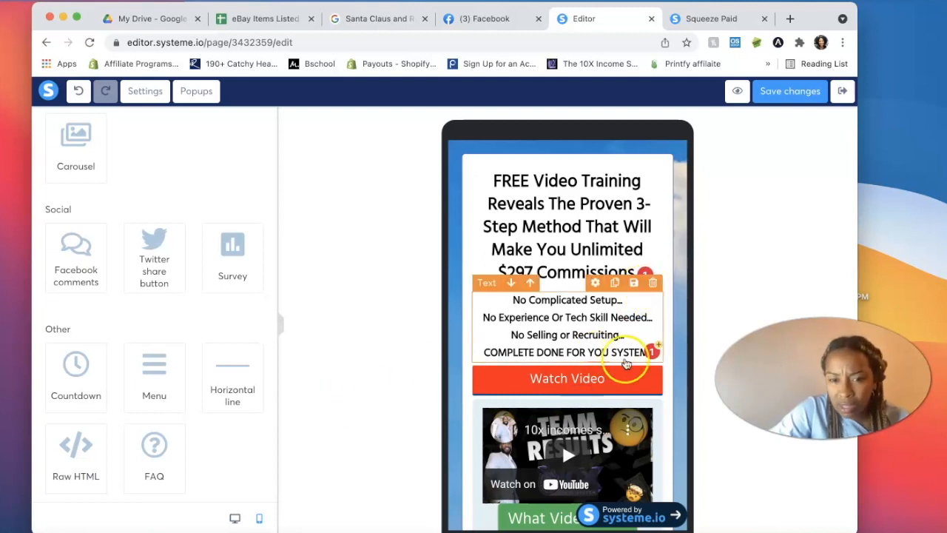
{"action": "scroll", "coordinate": [570, 303], "scroll_direction": "down", "scroll_amount": 10}
{"action": "scroll", "coordinate": [584, 304], "scroll_direction": "up", "scroll_amount": 10}
{"action": "scroll", "coordinate": [583, 304], "scroll_direction": "down", "scroll_amount": 10}
{"action": "scroll", "coordinate": [584, 304], "scroll_direction": "up", "scroll_amount": 8}
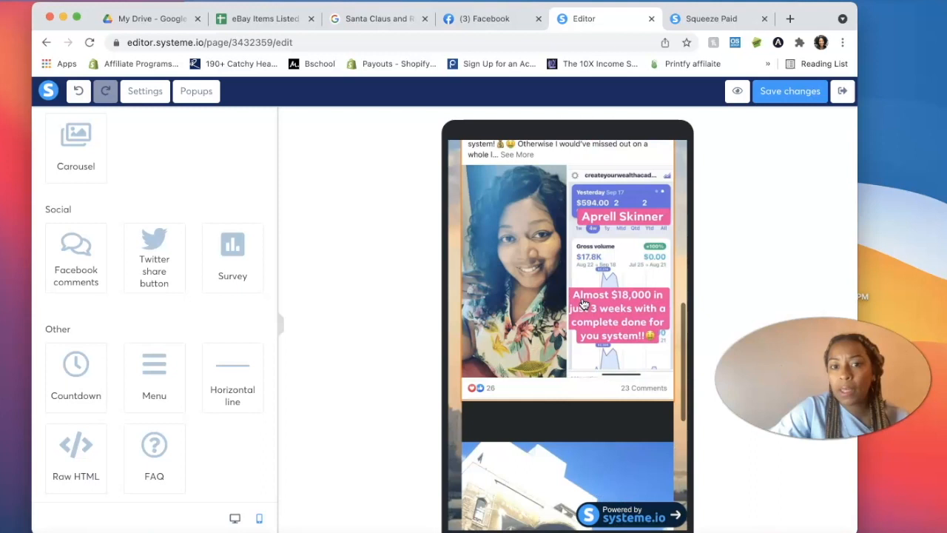
{"action": "scroll", "coordinate": [584, 304], "scroll_direction": "up", "scroll_amount": 3}
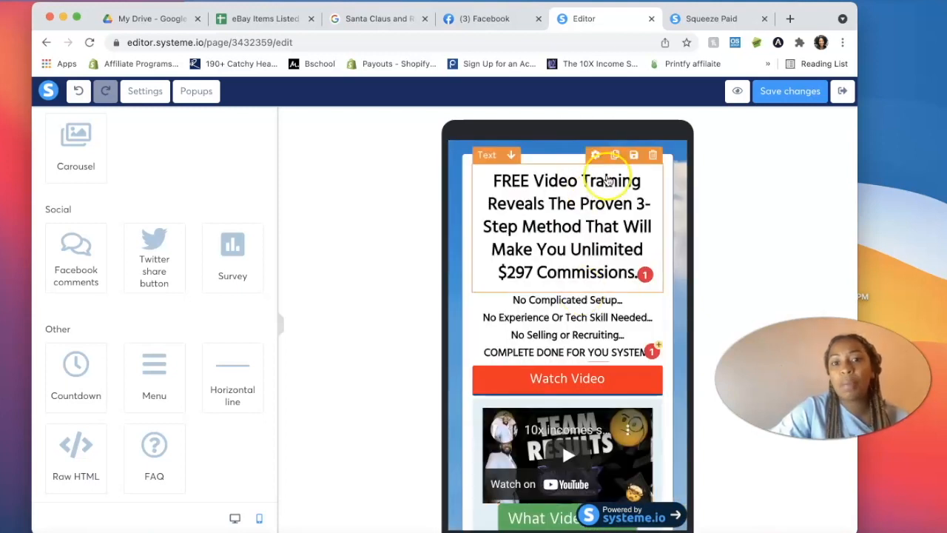
{"action": "scroll", "coordinate": [651, 354], "scroll_direction": "down", "scroll_amount": 4}
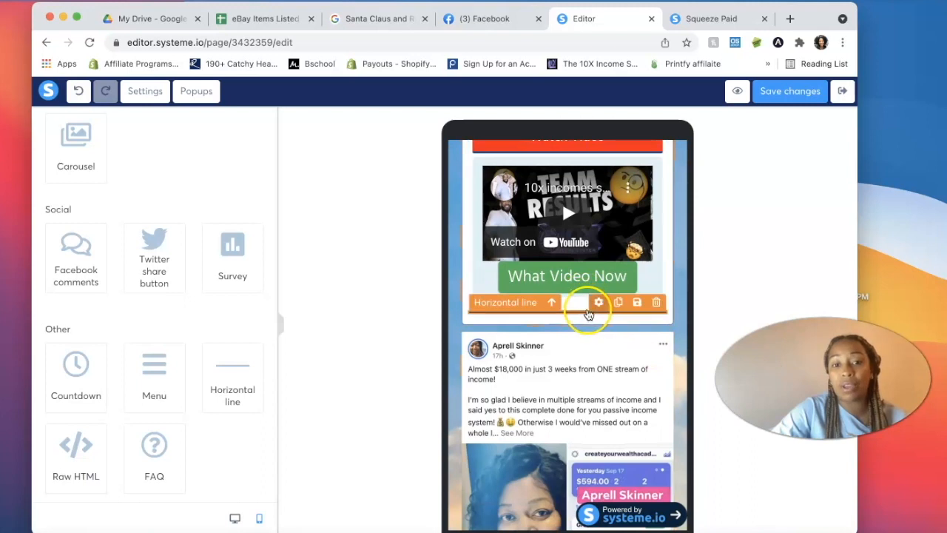
Examine how the new horizontal line separates the video box from the testimonials in the mobile layout.
{"action": "scroll", "coordinate": [583, 311], "scroll_direction": "down", "scroll_amount": 2}
{"action": "scroll", "coordinate": [584, 312], "scroll_direction": "up", "scroll_amount": 2}
{"action": "scroll", "coordinate": [583, 312], "scroll_direction": "down", "scroll_amount": 2}
{"action": "scroll", "coordinate": [583, 311], "scroll_direction": "up", "scroll_amount": 4}
{"action": "scroll", "coordinate": [584, 312], "scroll_direction": "up", "scroll_amount": 2}
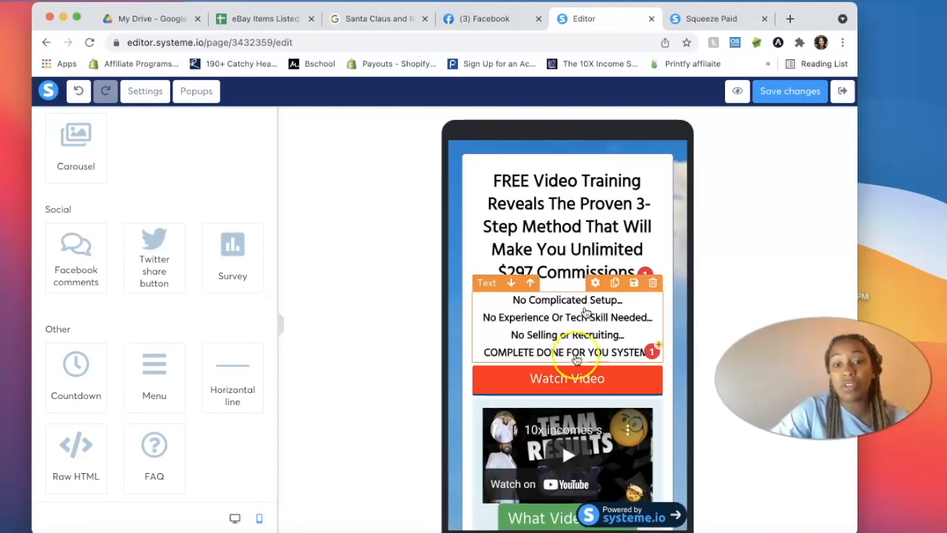
{"action": "scroll", "coordinate": [584, 312], "scroll_direction": "down", "scroll_amount": 6}
{"action": "scroll", "coordinate": [572, 371], "scroll_direction": "up", "scroll_amount": 3}
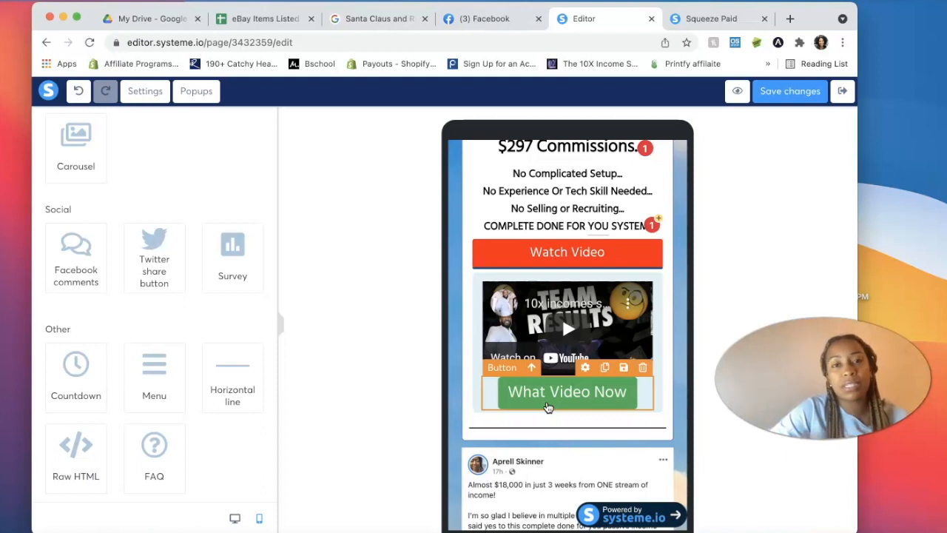
Change the "What Video Now" button's background color to red, similar to the "Watch Video" button.
{"action": "left_click", "coordinate": [548, 406]}
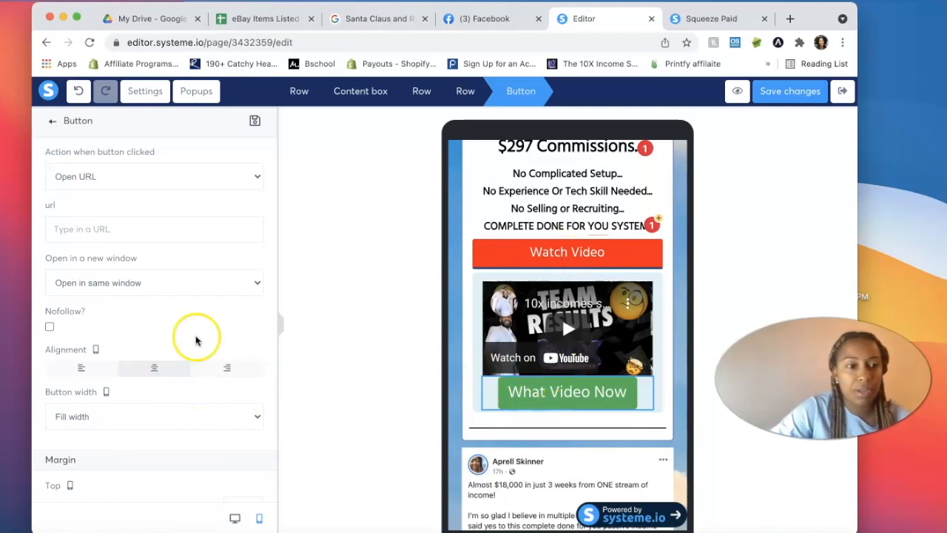
{"action": "scroll", "coordinate": [191, 339], "scroll_direction": "down", "scroll_amount": 10}
{"action": "scroll", "coordinate": [189, 338], "scroll_direction": "down", "scroll_amount": 5}
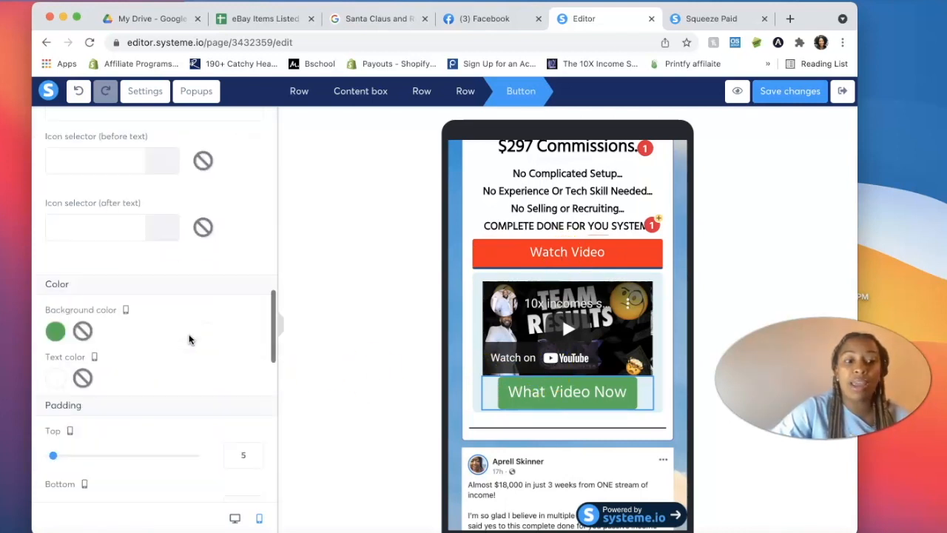
{"action": "left_click", "coordinate": [55, 259]}
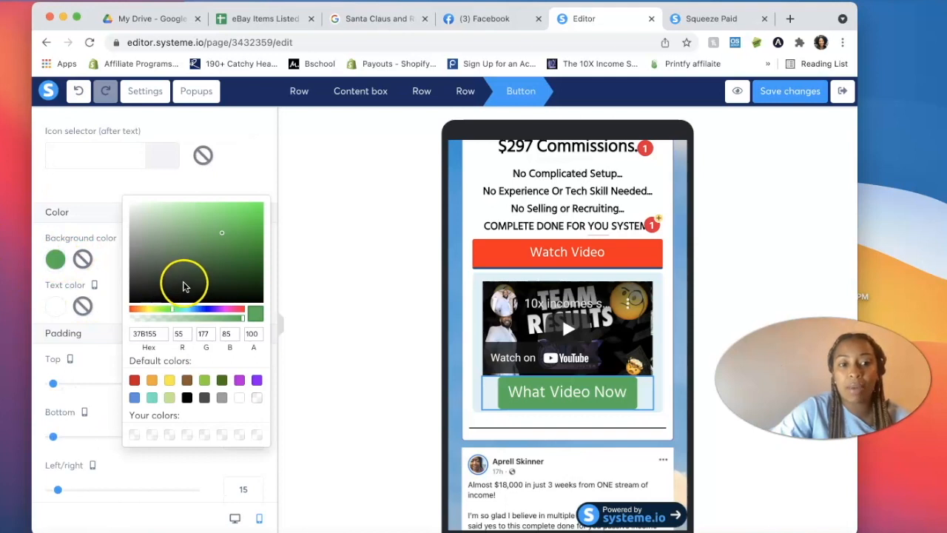
{"action": "left_click", "coordinate": [241, 309]}
{"action": "left_click_drag", "start_coordinate": [222, 240], "coordinate": [290, 180]}
{"action": "left_click", "coordinate": [287, 224]}
{"action": "left_click", "coordinate": [817, 92]}
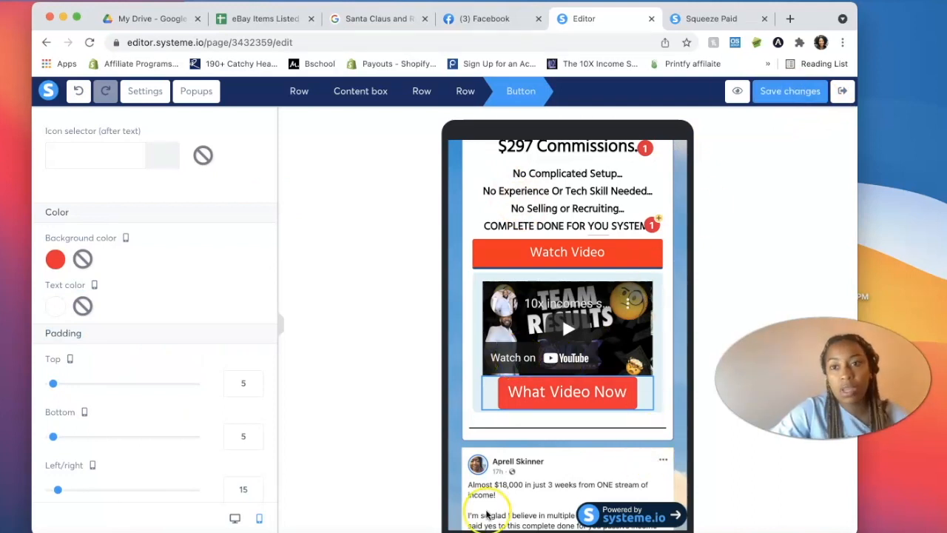
Save the changes to the sales page and exit the editor to the funnel's step configuration.
{"action": "scroll", "coordinate": [179, 393], "scroll_direction": "down", "scroll_amount": 10}
{"action": "scroll", "coordinate": [506, 395], "scroll_direction": "down", "scroll_amount": 2}
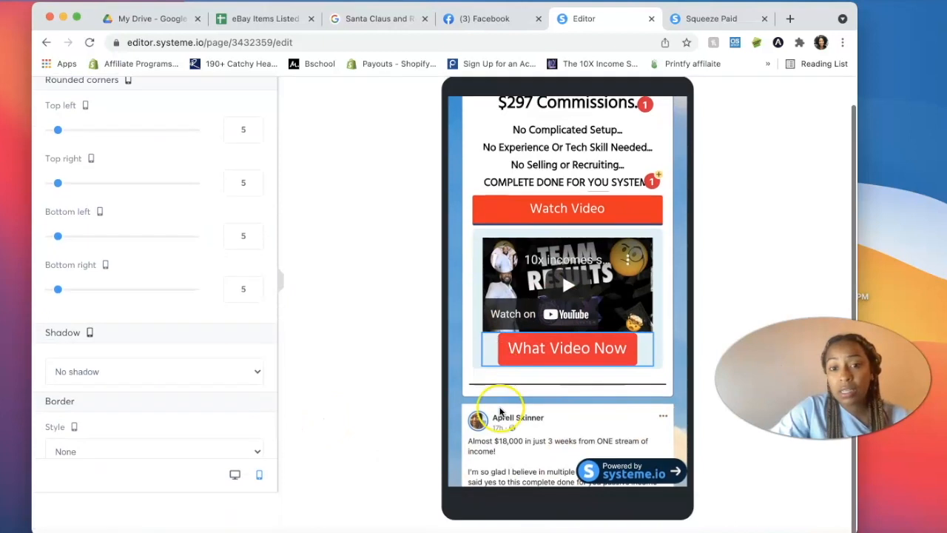
{"action": "scroll", "coordinate": [155, 271], "scroll_direction": "up", "scroll_amount": 3}
{"action": "scroll", "coordinate": [202, 260], "scroll_direction": "down", "scroll_amount": 8}
{"action": "scroll", "coordinate": [202, 260], "scroll_direction": "up", "scroll_amount": 5}
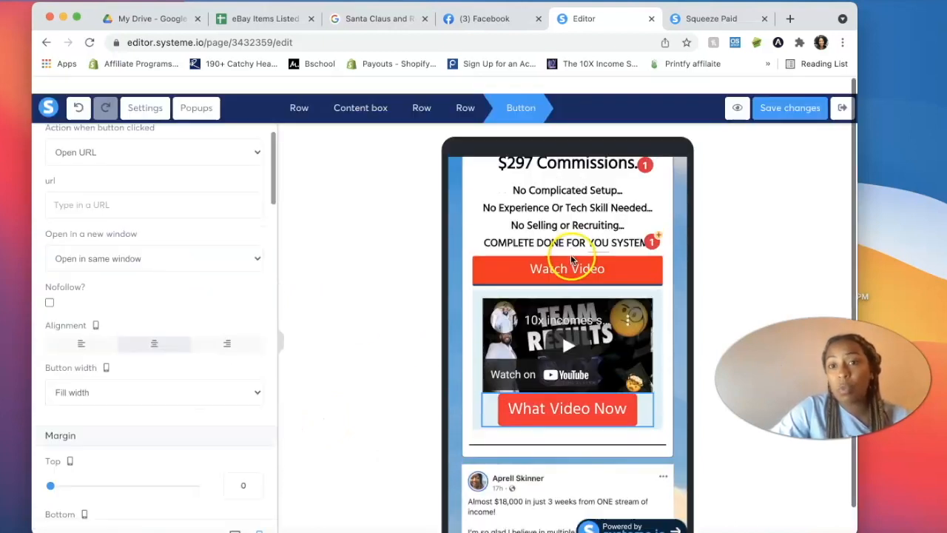
{"action": "left_click", "coordinate": [795, 93]}
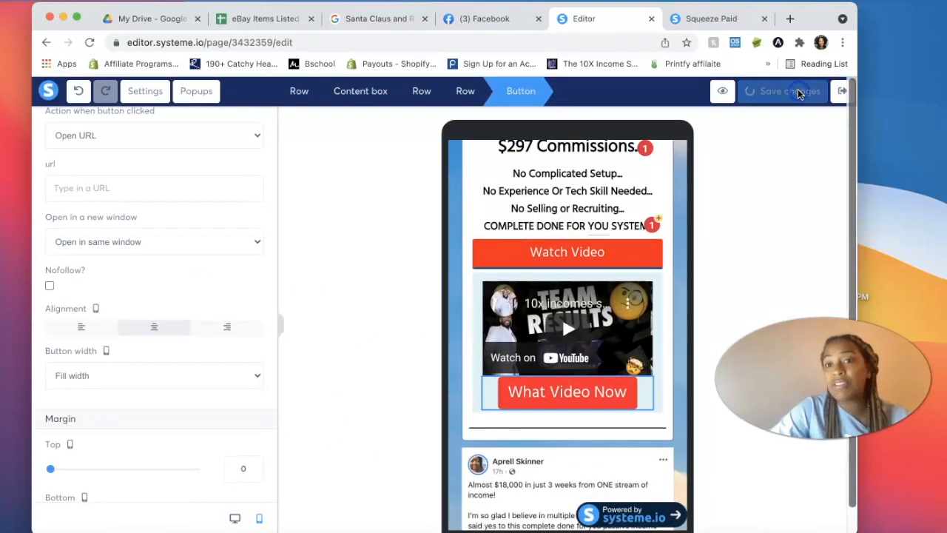
{"action": "left_click", "coordinate": [841, 94]}
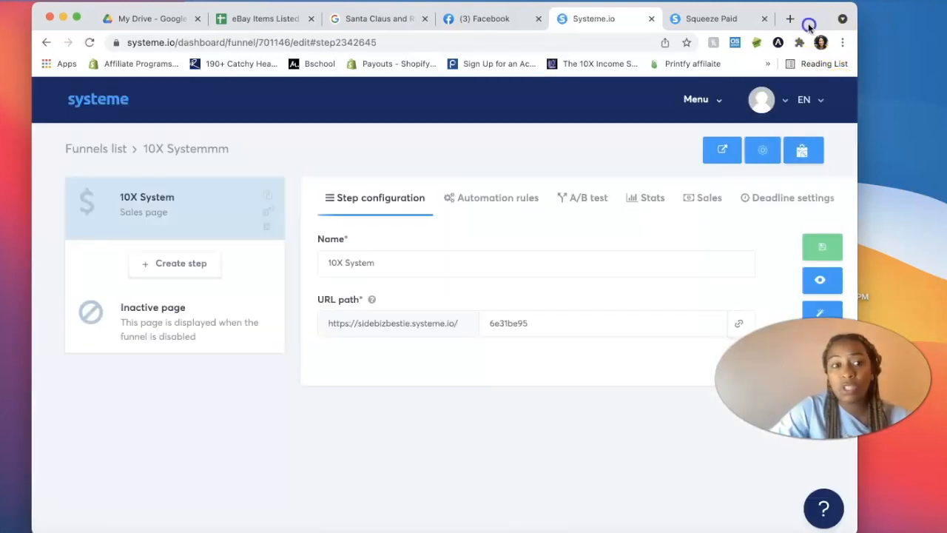
Go to the funnels list and open the live page of the 10X Systemmm funnel.
{"action": "left_click_drag", "start_coordinate": [815, 20], "coordinate": [776, 20]}
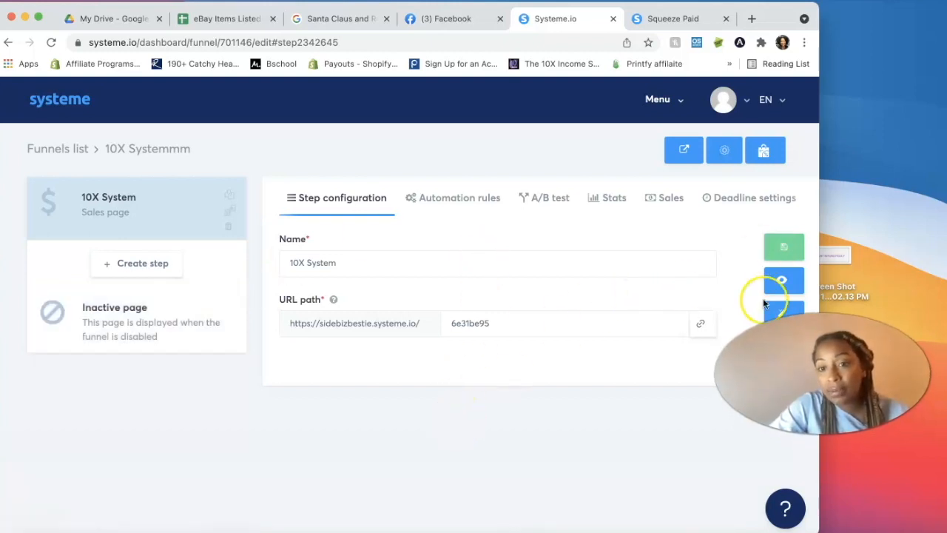
{"action": "left_click", "coordinate": [768, 427]}
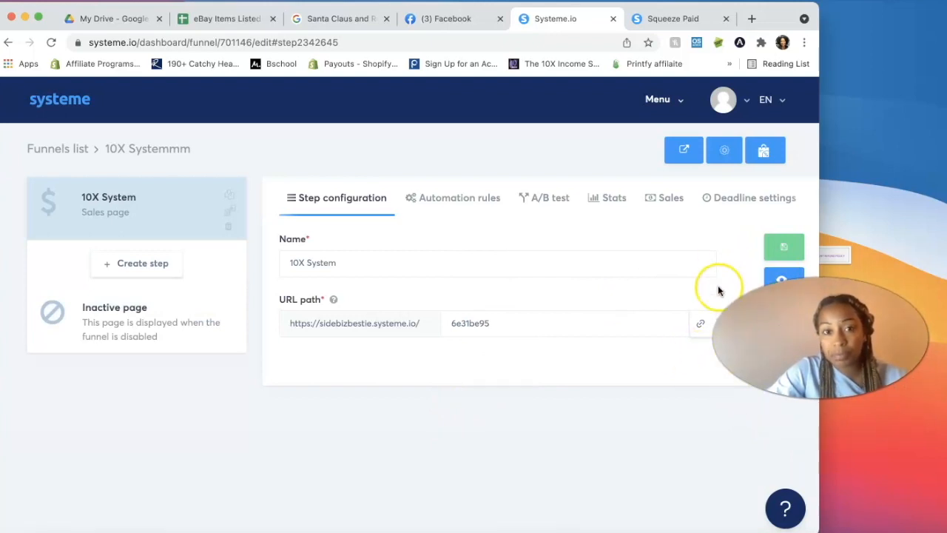
{"action": "left_click", "coordinate": [678, 102]}
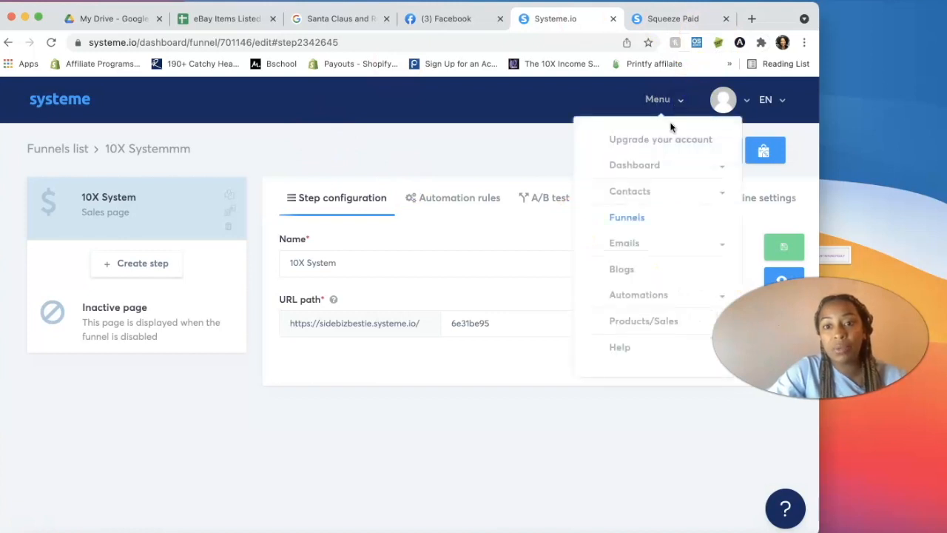
{"action": "left_click", "coordinate": [631, 217]}
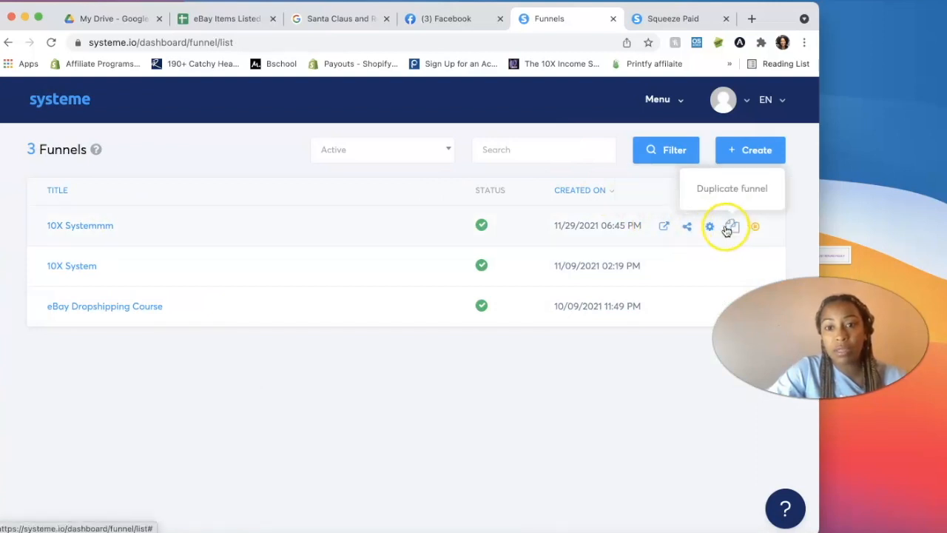
{"action": "left_click", "coordinate": [666, 226]}
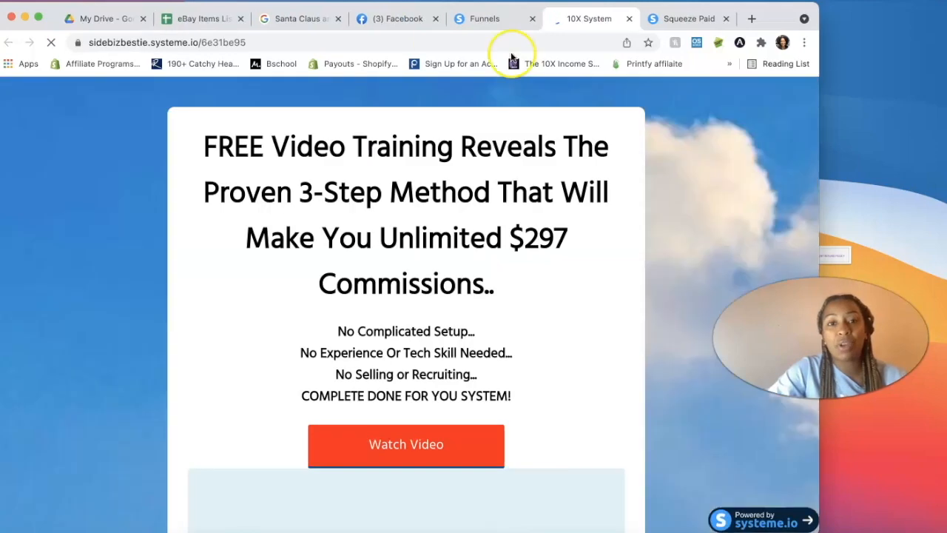
Check the published page's web address and review its content from the headline down to the testimonial images.
{"action": "left_click", "coordinate": [259, 42]}
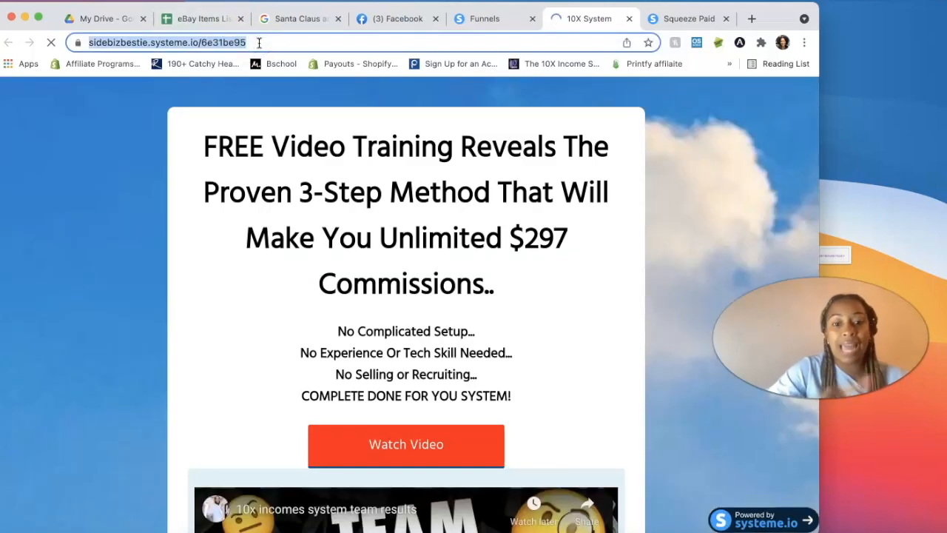
{"action": "scroll", "coordinate": [540, 395], "scroll_direction": "down", "scroll_amount": 15}
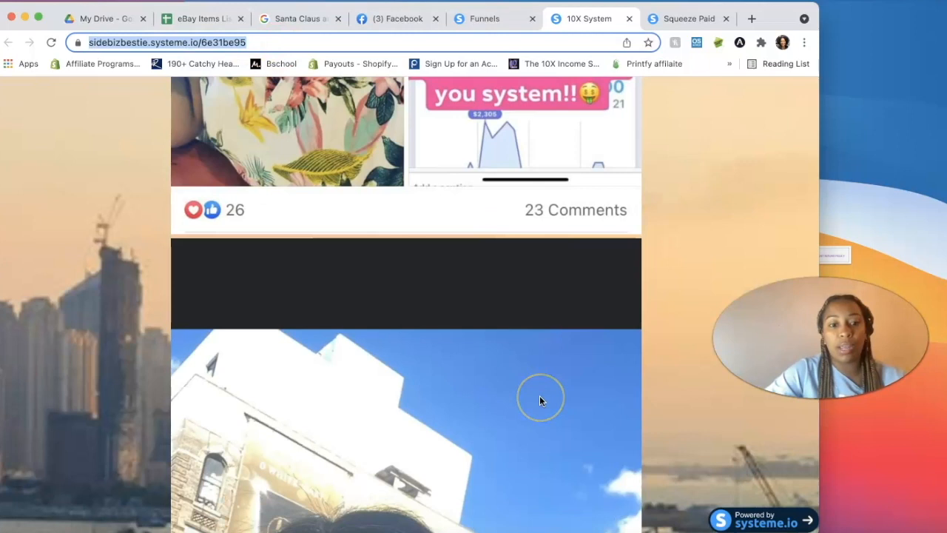
{"action": "scroll", "coordinate": [540, 395], "scroll_direction": "down", "scroll_amount": 1}
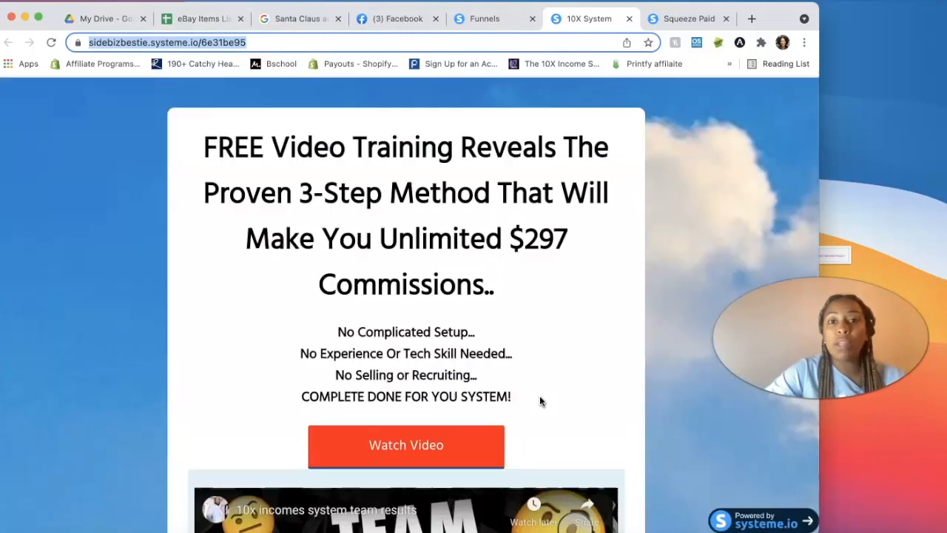
{"action": "scroll", "coordinate": [723, 198], "scroll_direction": "down", "scroll_amount": 3}
{"action": "scroll", "coordinate": [724, 198], "scroll_direction": "down", "scroll_amount": 15}
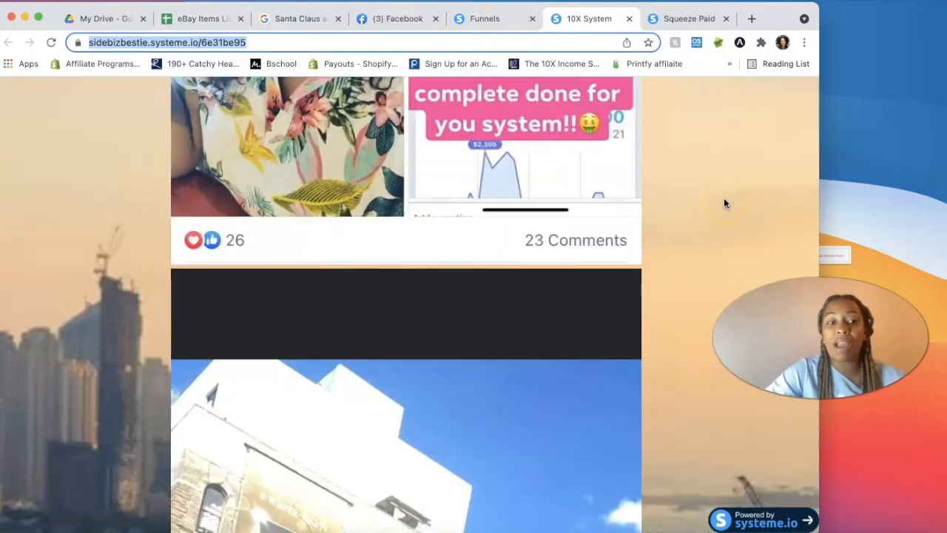
{"action": "scroll", "coordinate": [723, 197], "scroll_direction": "up", "scroll_amount": 15}
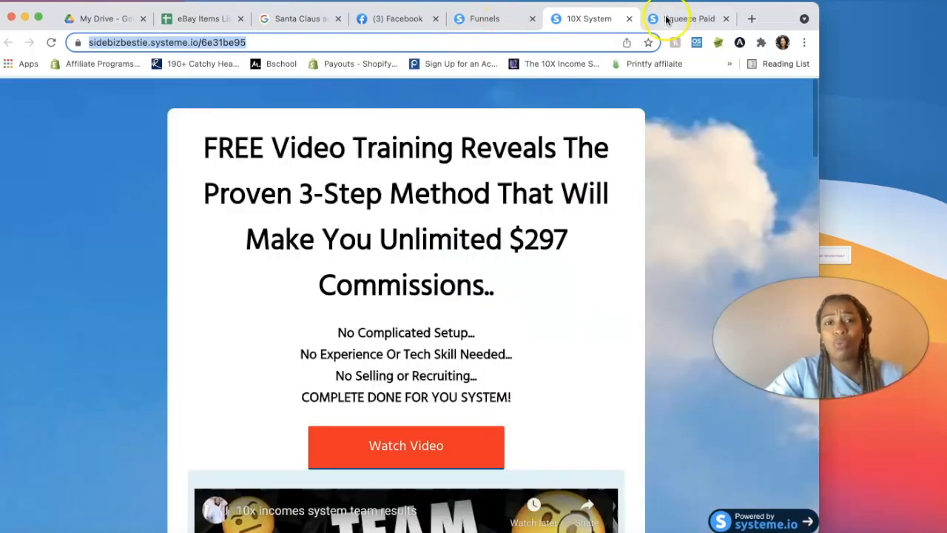
Return to the funnels list and reopen the 10X Systemmm funnel's sales page in the editor.
{"action": "left_click", "coordinate": [473, 20]}
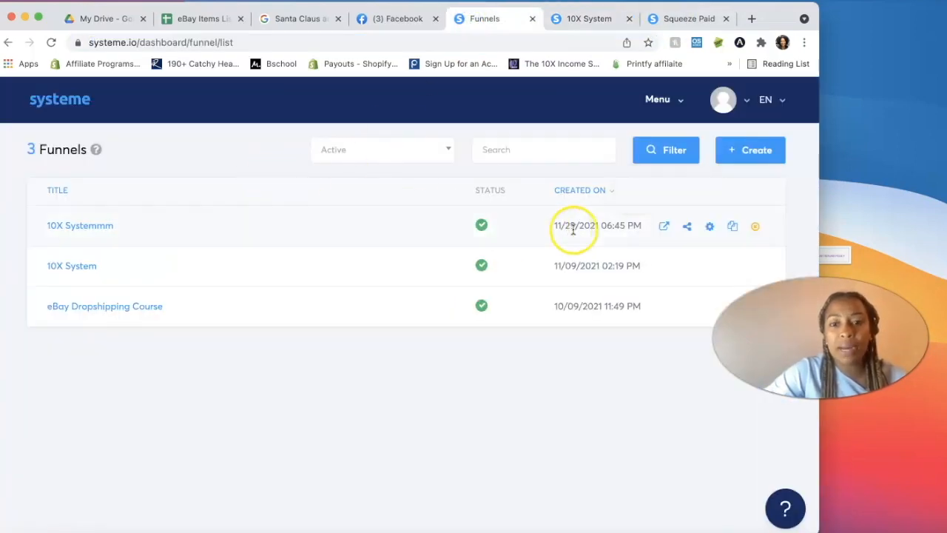
{"action": "left_click", "coordinate": [87, 227]}
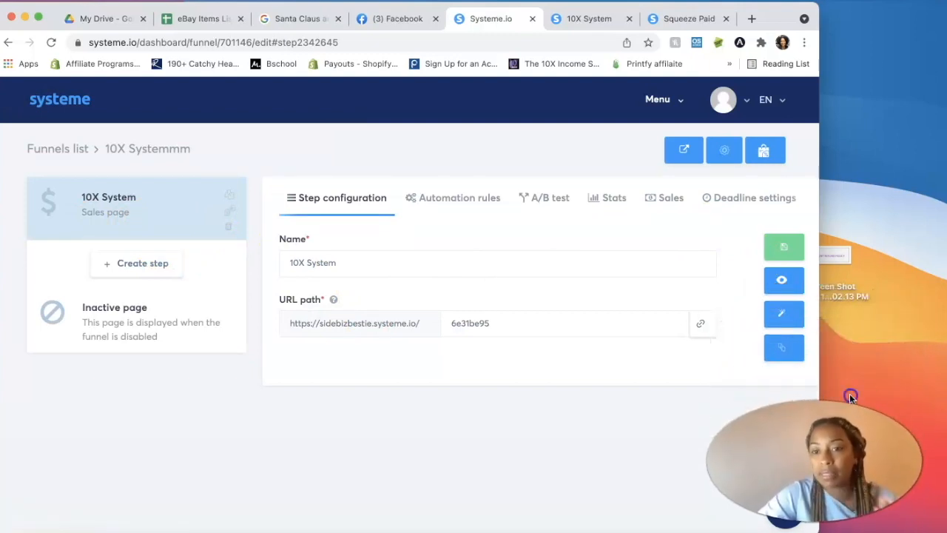
{"action": "left_click", "coordinate": [784, 311]}
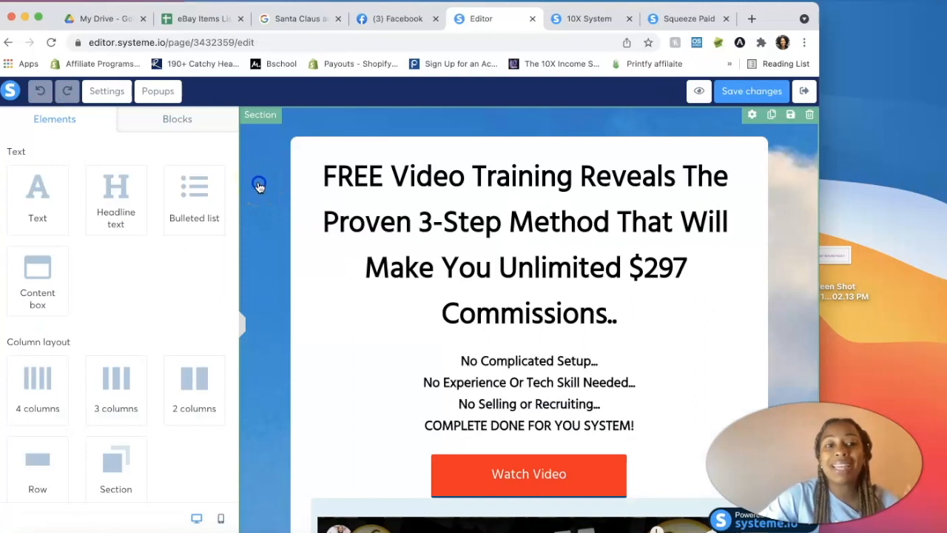
Review the main section's settings from margins and colors to visibility and the available page elements, and exit the editor to the funnel's step configuration.
{"action": "left_click", "coordinate": [259, 187]}
{"action": "scroll", "coordinate": [57, 371], "scroll_direction": "down", "scroll_amount": 10}
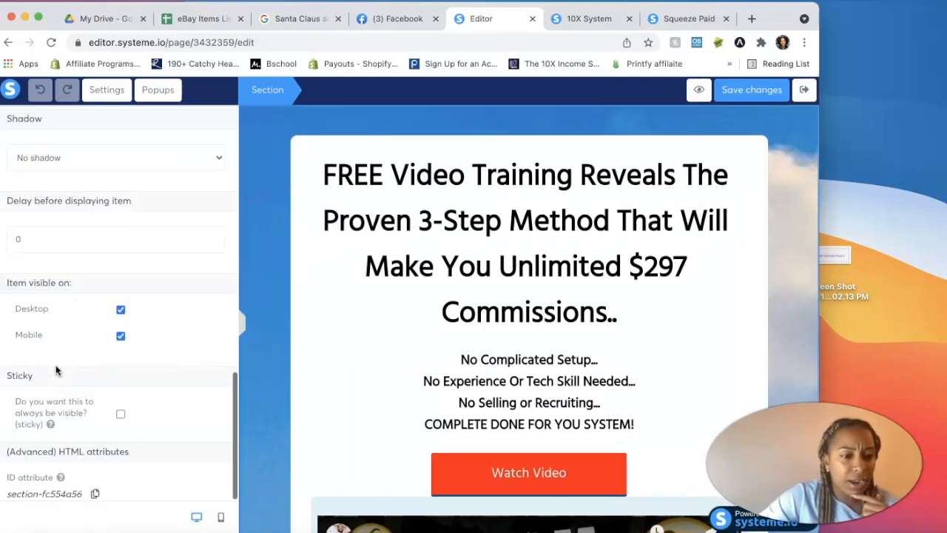
{"action": "left_click", "coordinate": [308, 139]}
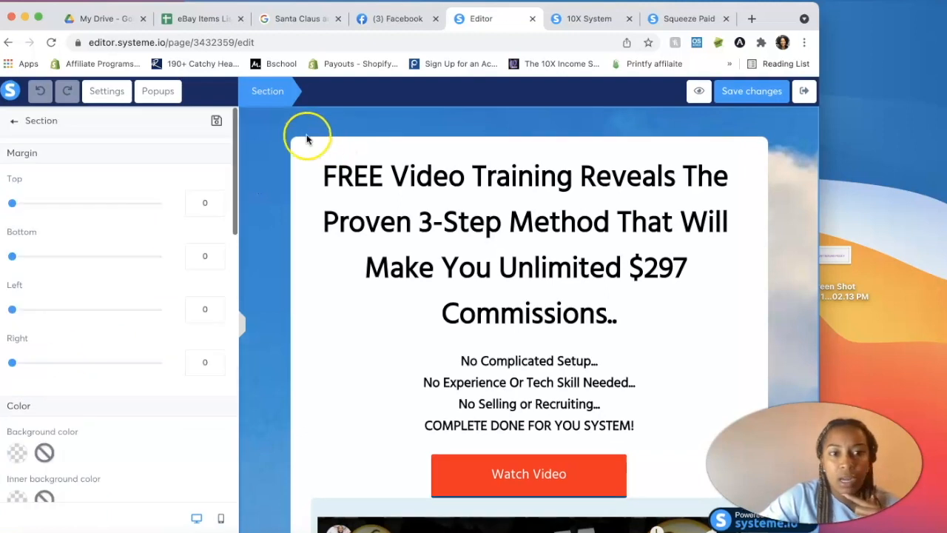
{"action": "left_click", "coordinate": [255, 157]}
{"action": "scroll", "coordinate": [119, 277], "scroll_direction": "down", "scroll_amount": 10}
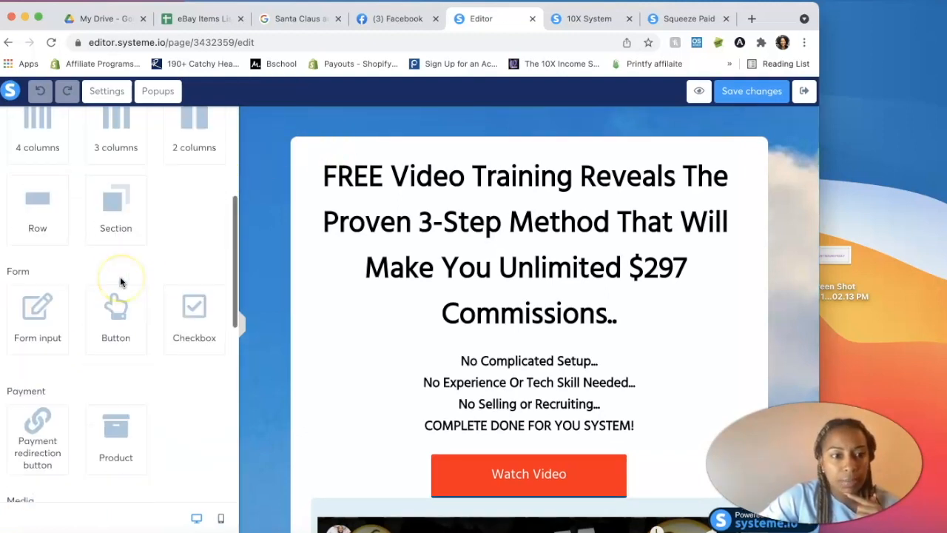
{"action": "scroll", "coordinate": [120, 277], "scroll_direction": "up", "scroll_amount": 10}
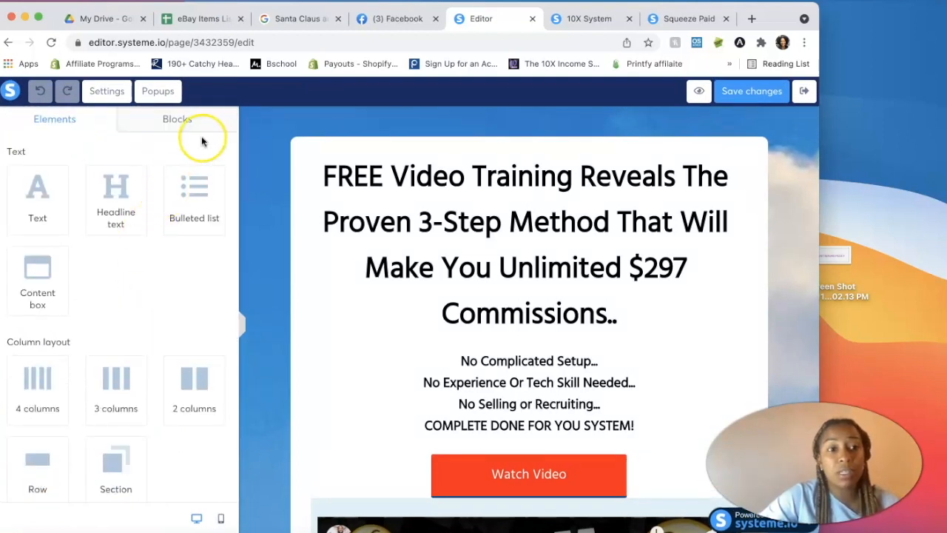
{"action": "left_click", "coordinate": [260, 194]}
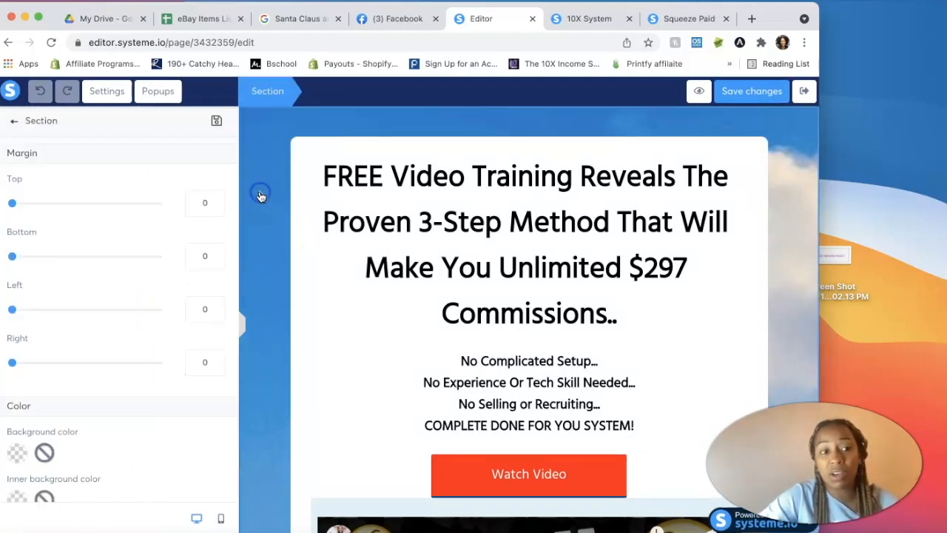
{"action": "scroll", "coordinate": [121, 385], "scroll_direction": "down", "scroll_amount": 8}
{"action": "scroll", "coordinate": [121, 386], "scroll_direction": "down", "scroll_amount": 5}
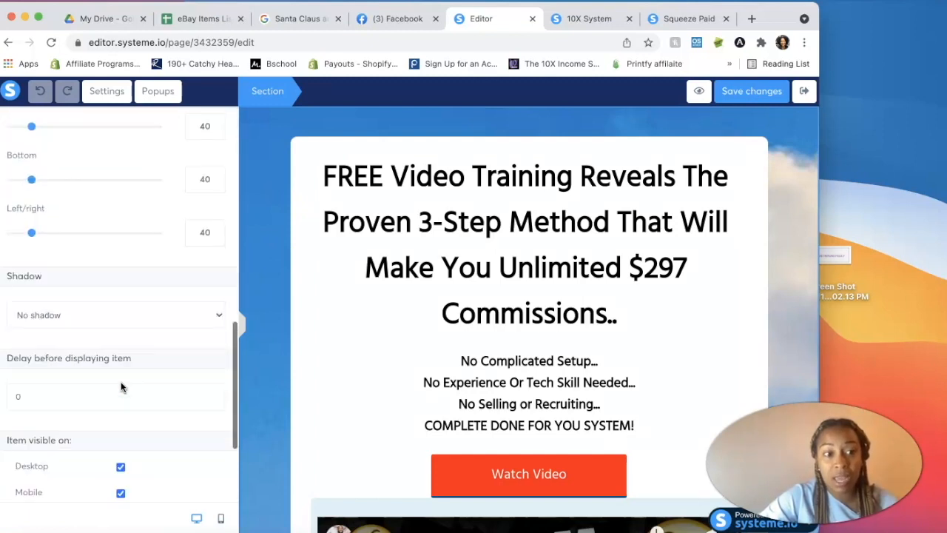
{"action": "scroll", "coordinate": [122, 387], "scroll_direction": "up", "scroll_amount": 15}
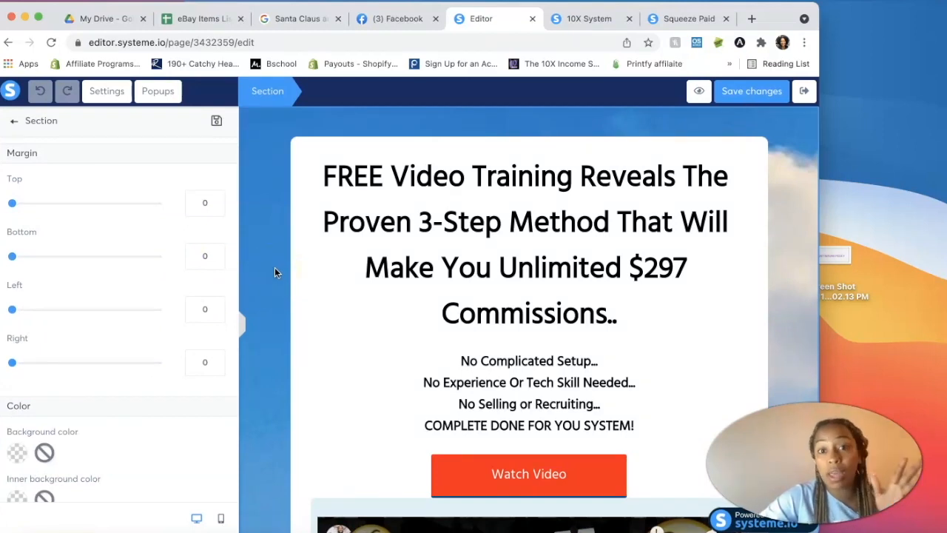
{"action": "left_click", "coordinate": [802, 94]}
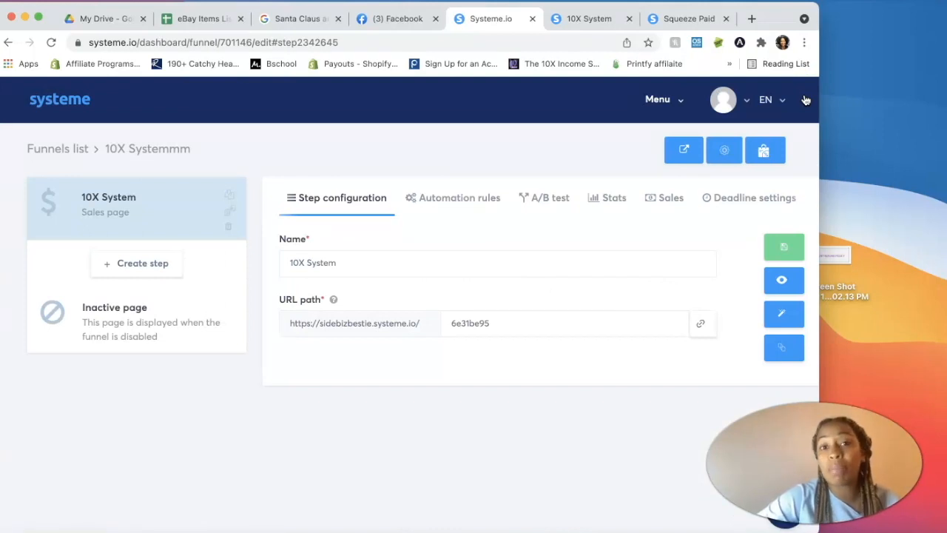